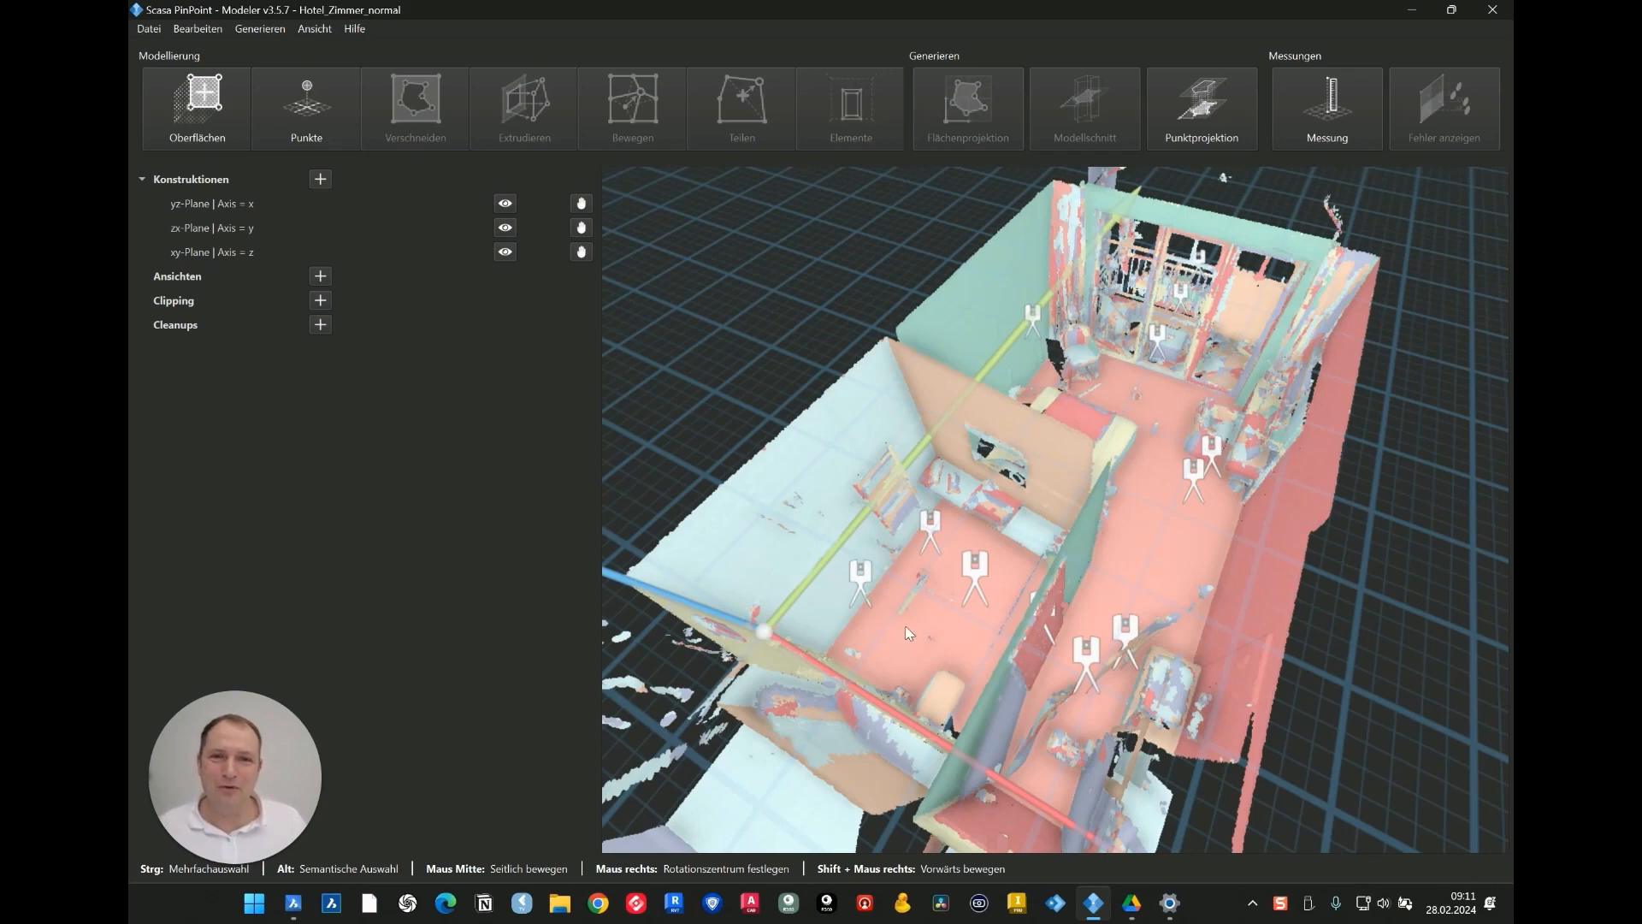
Set the coordinate system's origin at the bathroom floor corner where the yellow wall, light-blue wall and floor planes meet.
{"action": "double_click", "coordinate": [978, 571]}
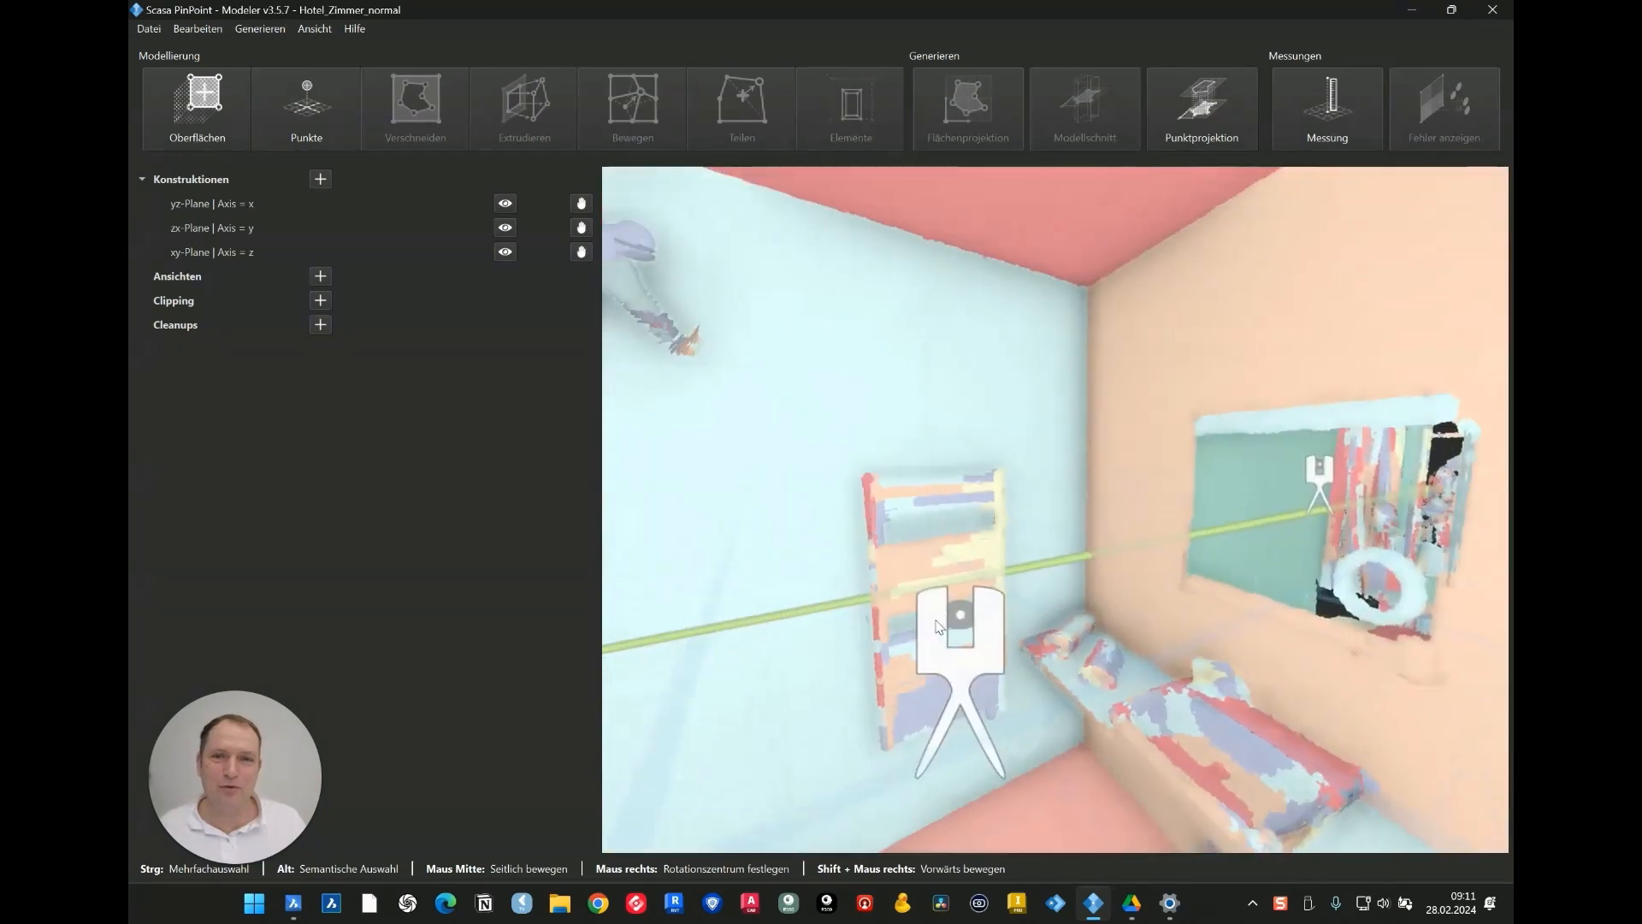
{"action": "left_click_drag", "start_coordinate": [1106, 607], "coordinate": [1101, 549]}
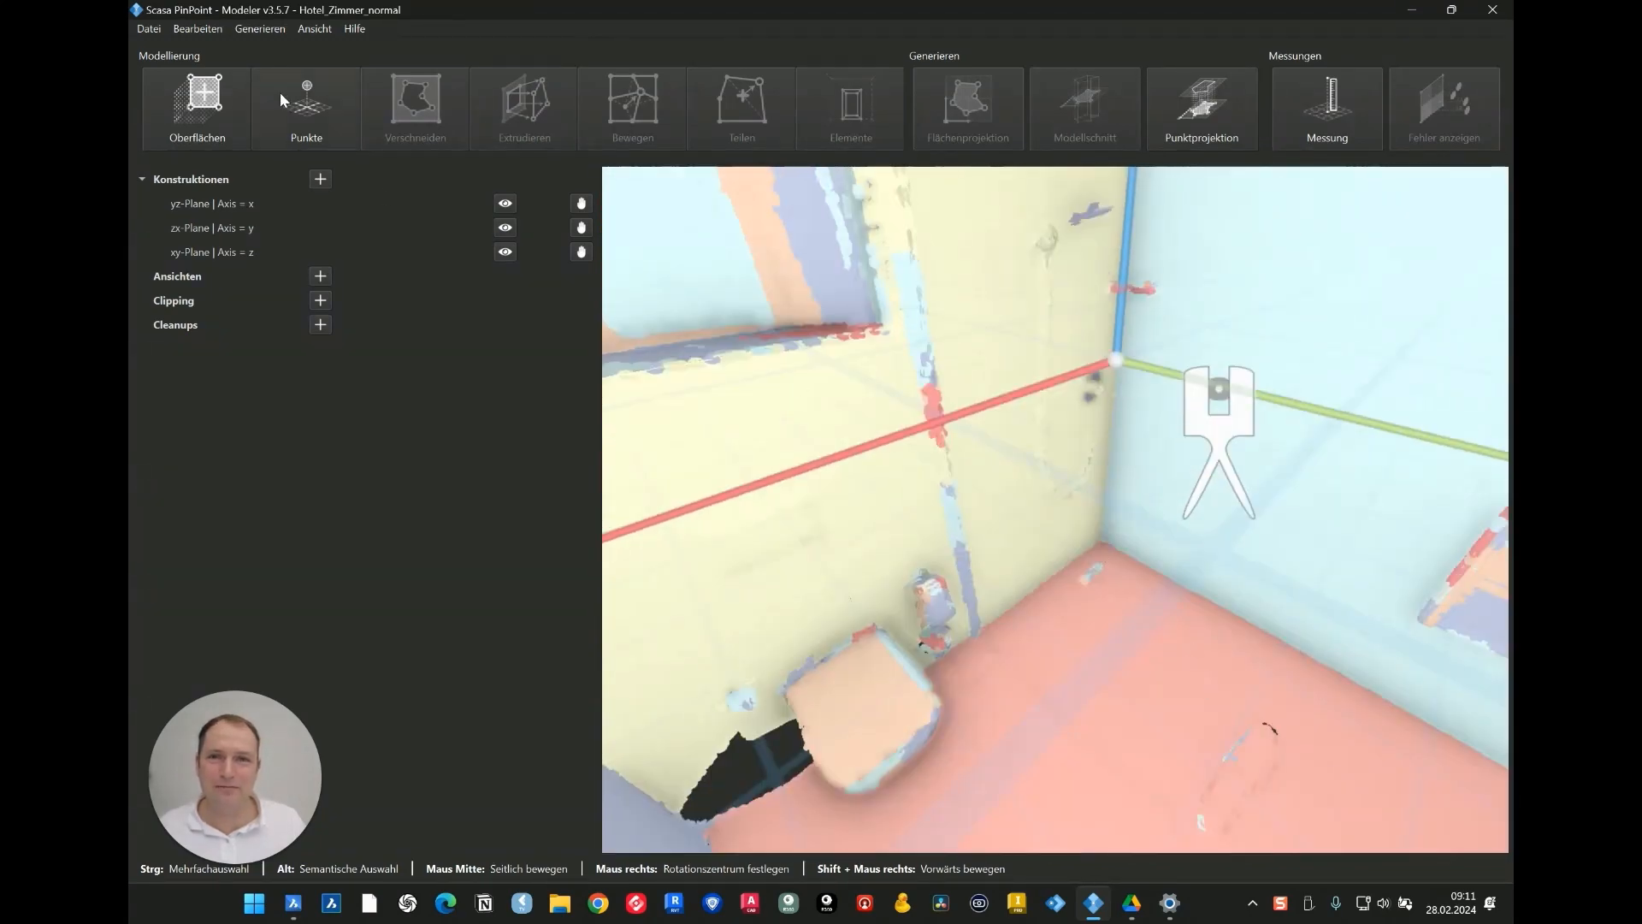
{"action": "left_click", "coordinate": [199, 31]}
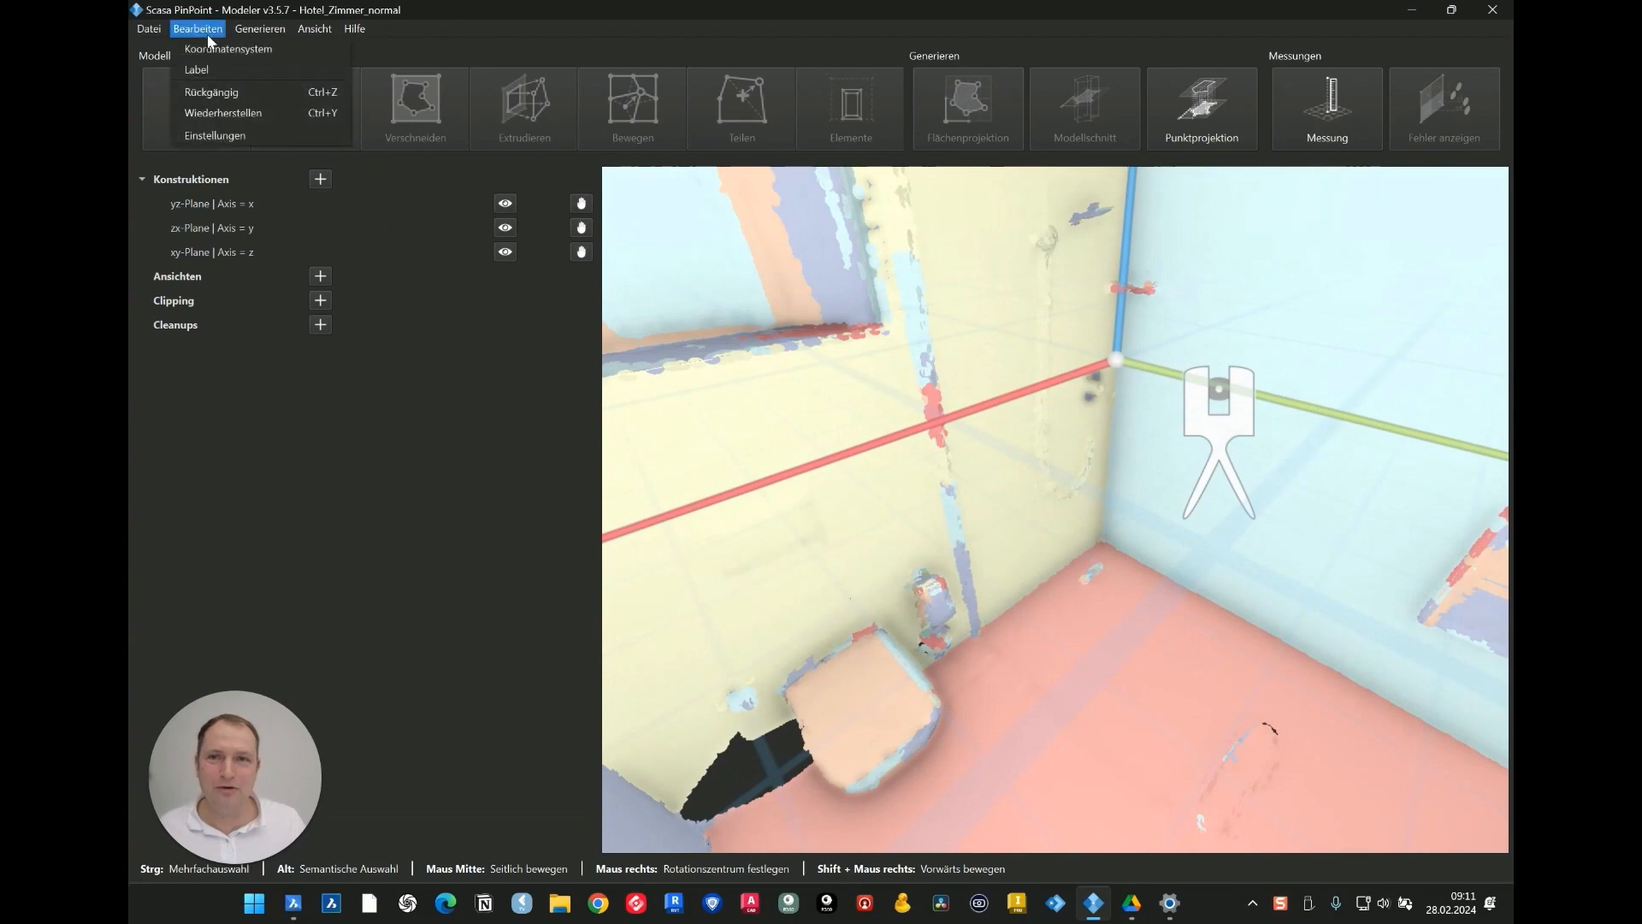
{"action": "left_click", "coordinate": [219, 49]}
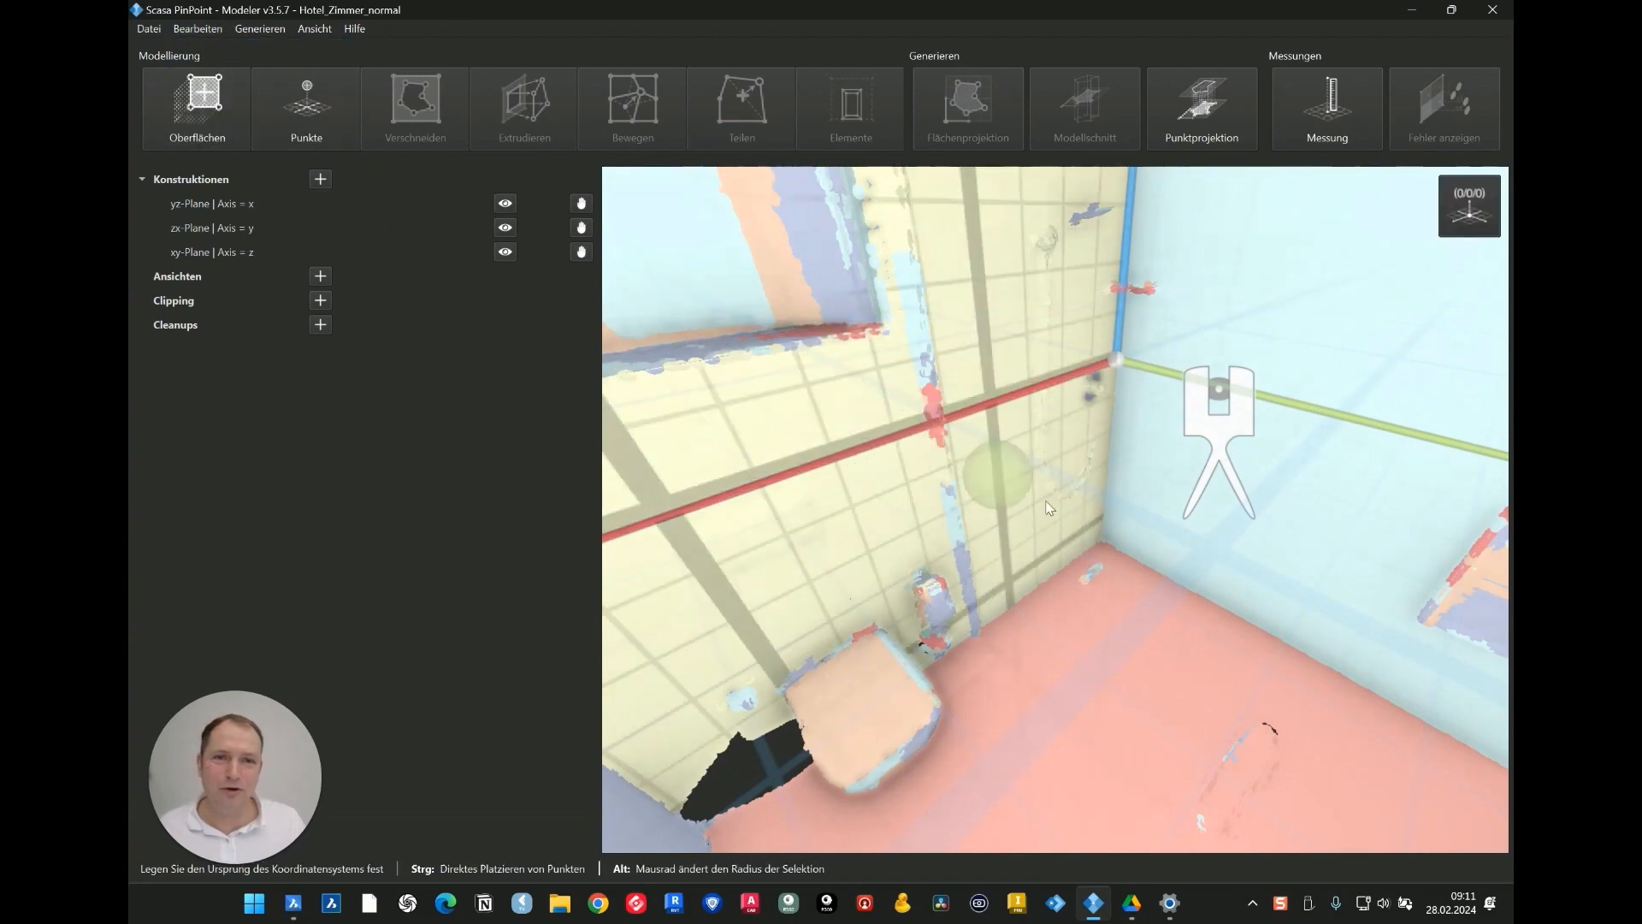
{"action": "left_click", "coordinate": [1079, 503]}
{"action": "left_click", "coordinate": [1139, 501]}
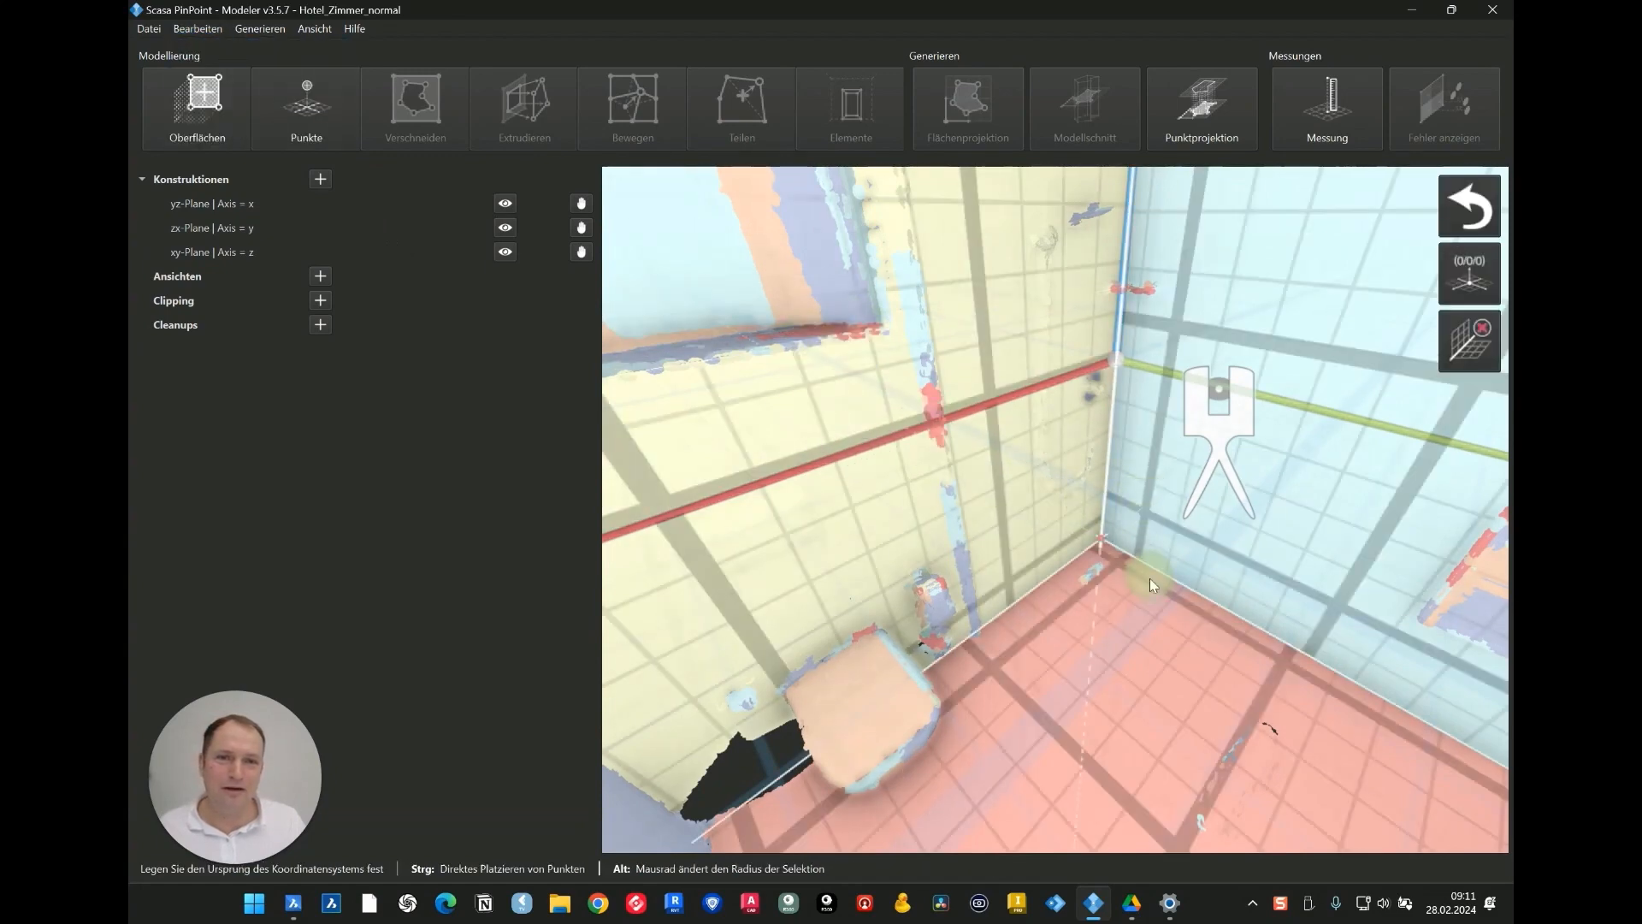
{"action": "left_click", "coordinate": [1134, 588]}
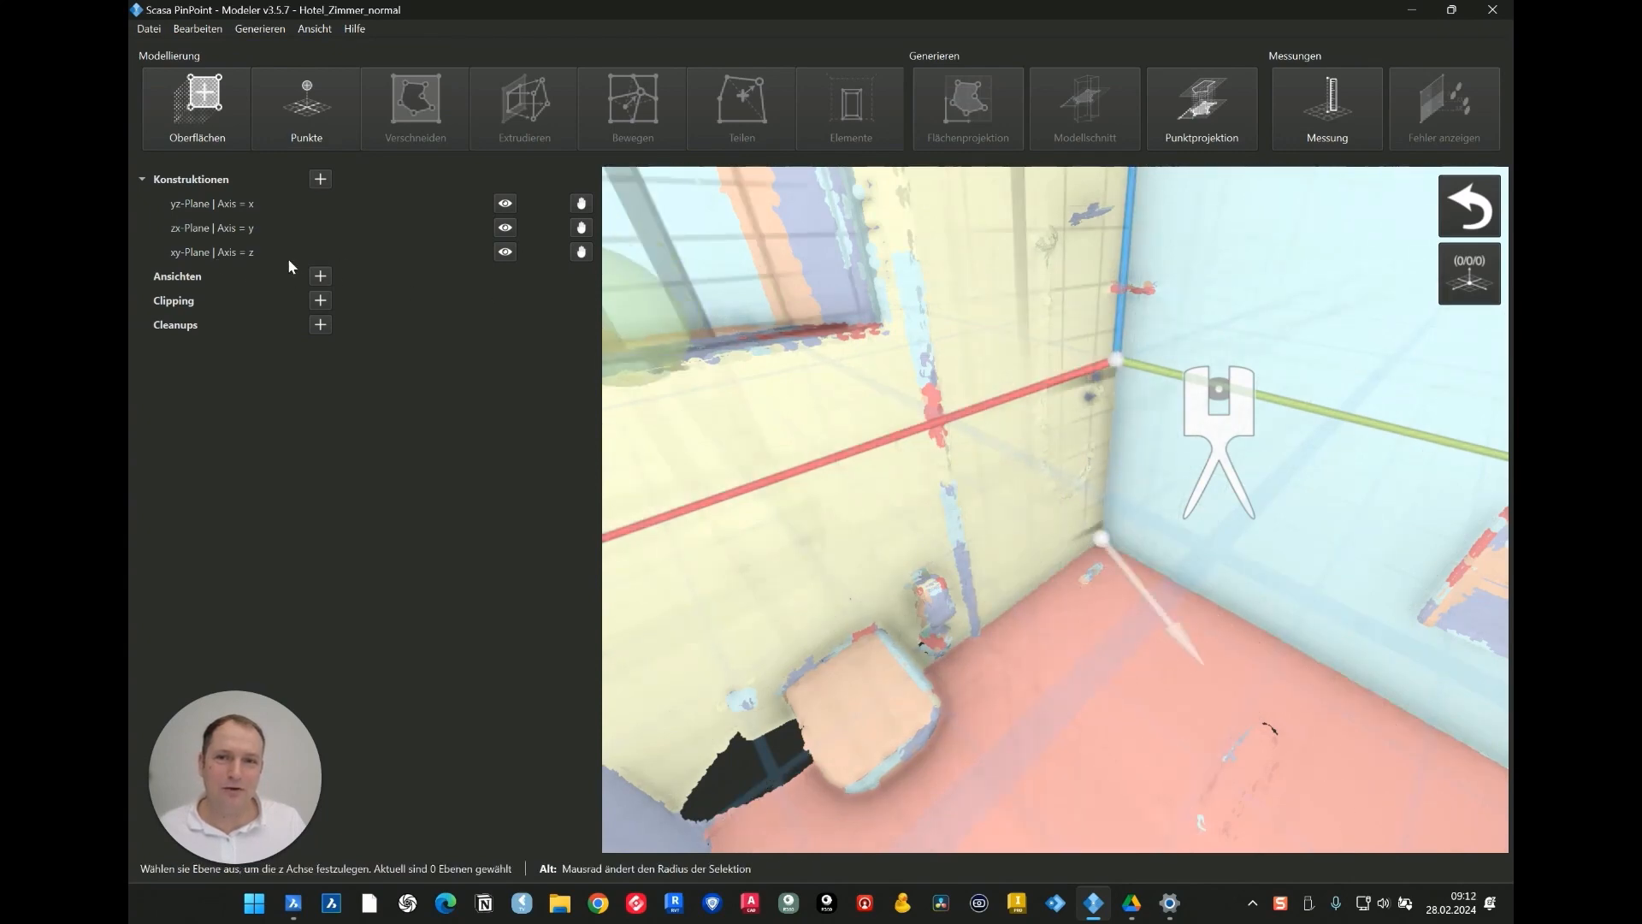
Define the z axis from the xy-plane and the y axis from the light-blue bathroom wall.
{"action": "left_click", "coordinate": [583, 255]}
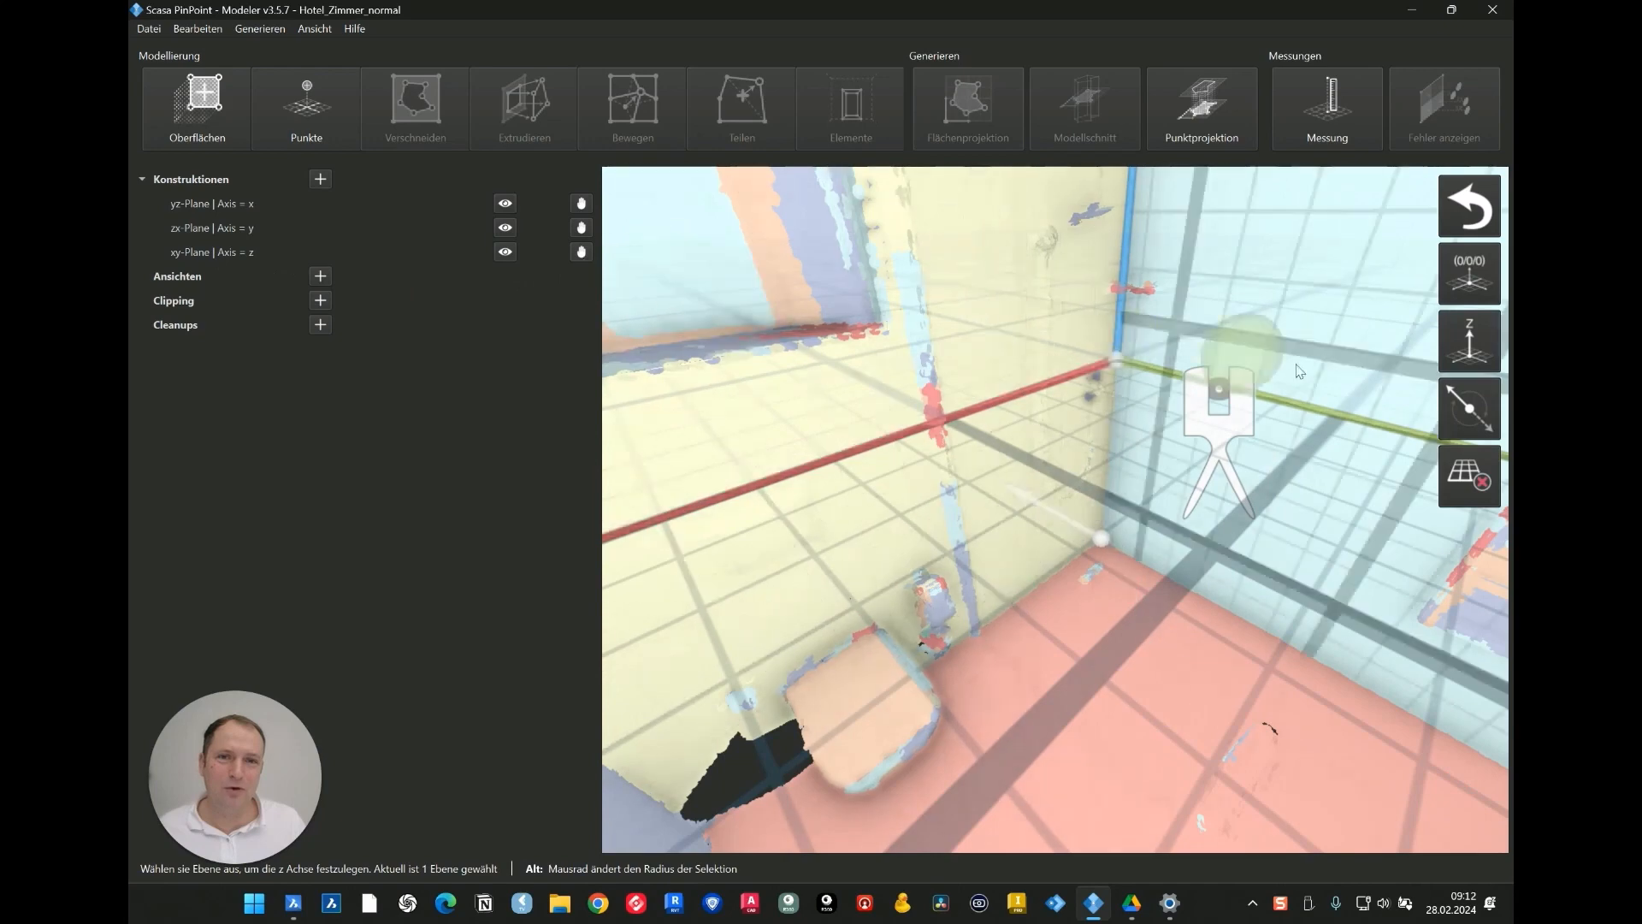
{"action": "left_click", "coordinate": [1475, 348]}
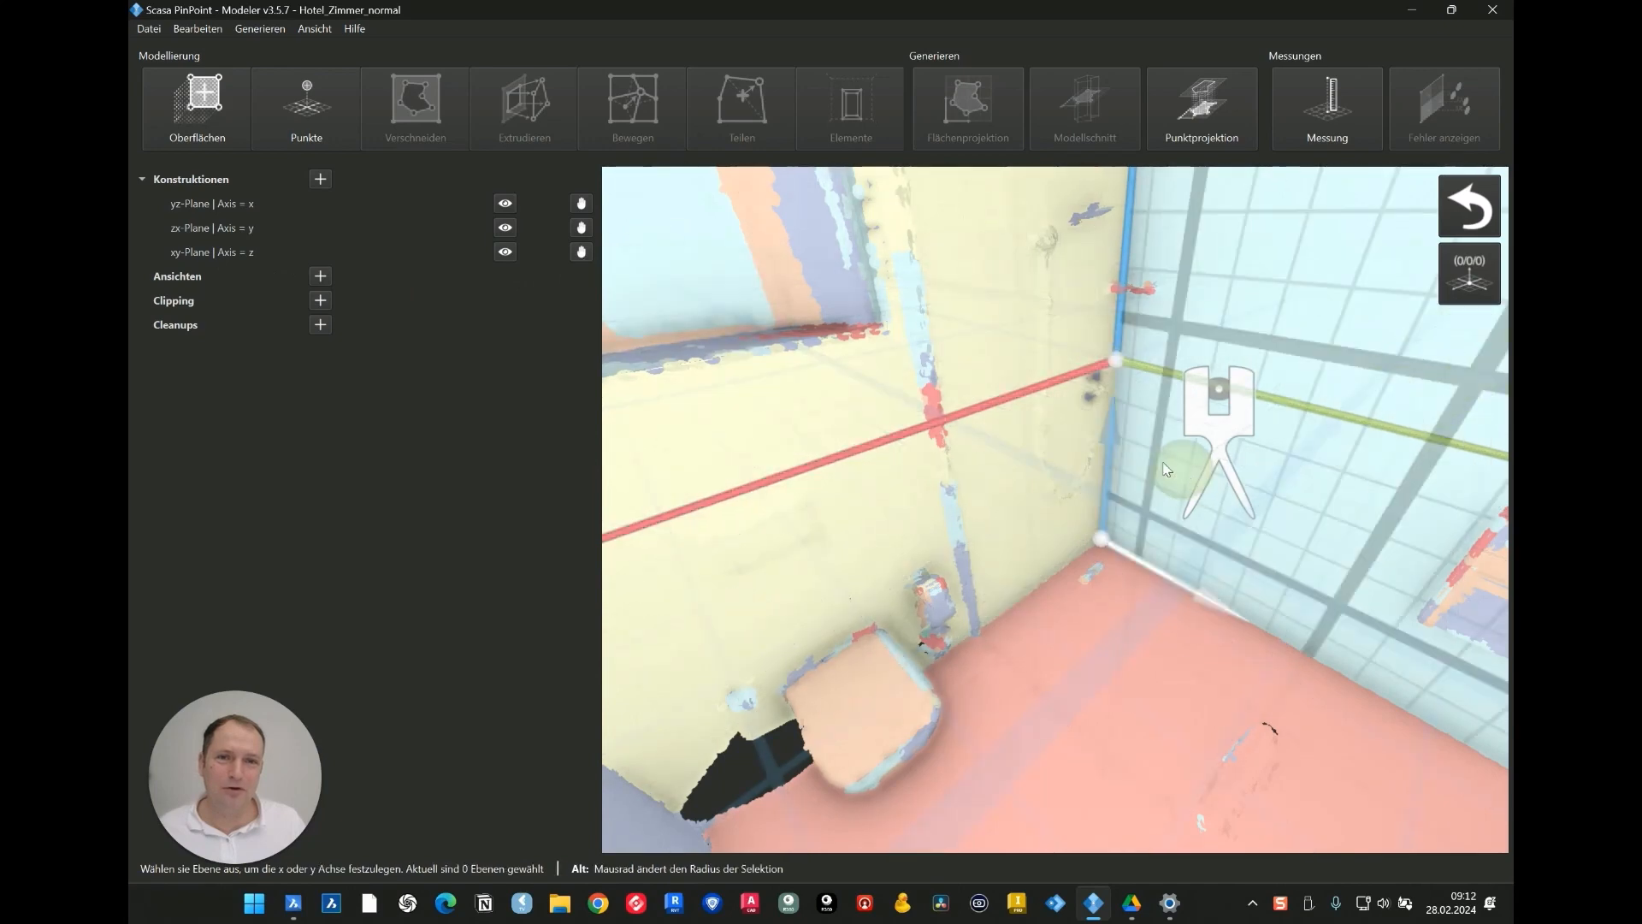
{"action": "left_click_drag", "start_coordinate": [1001, 495], "coordinate": [1308, 407]}
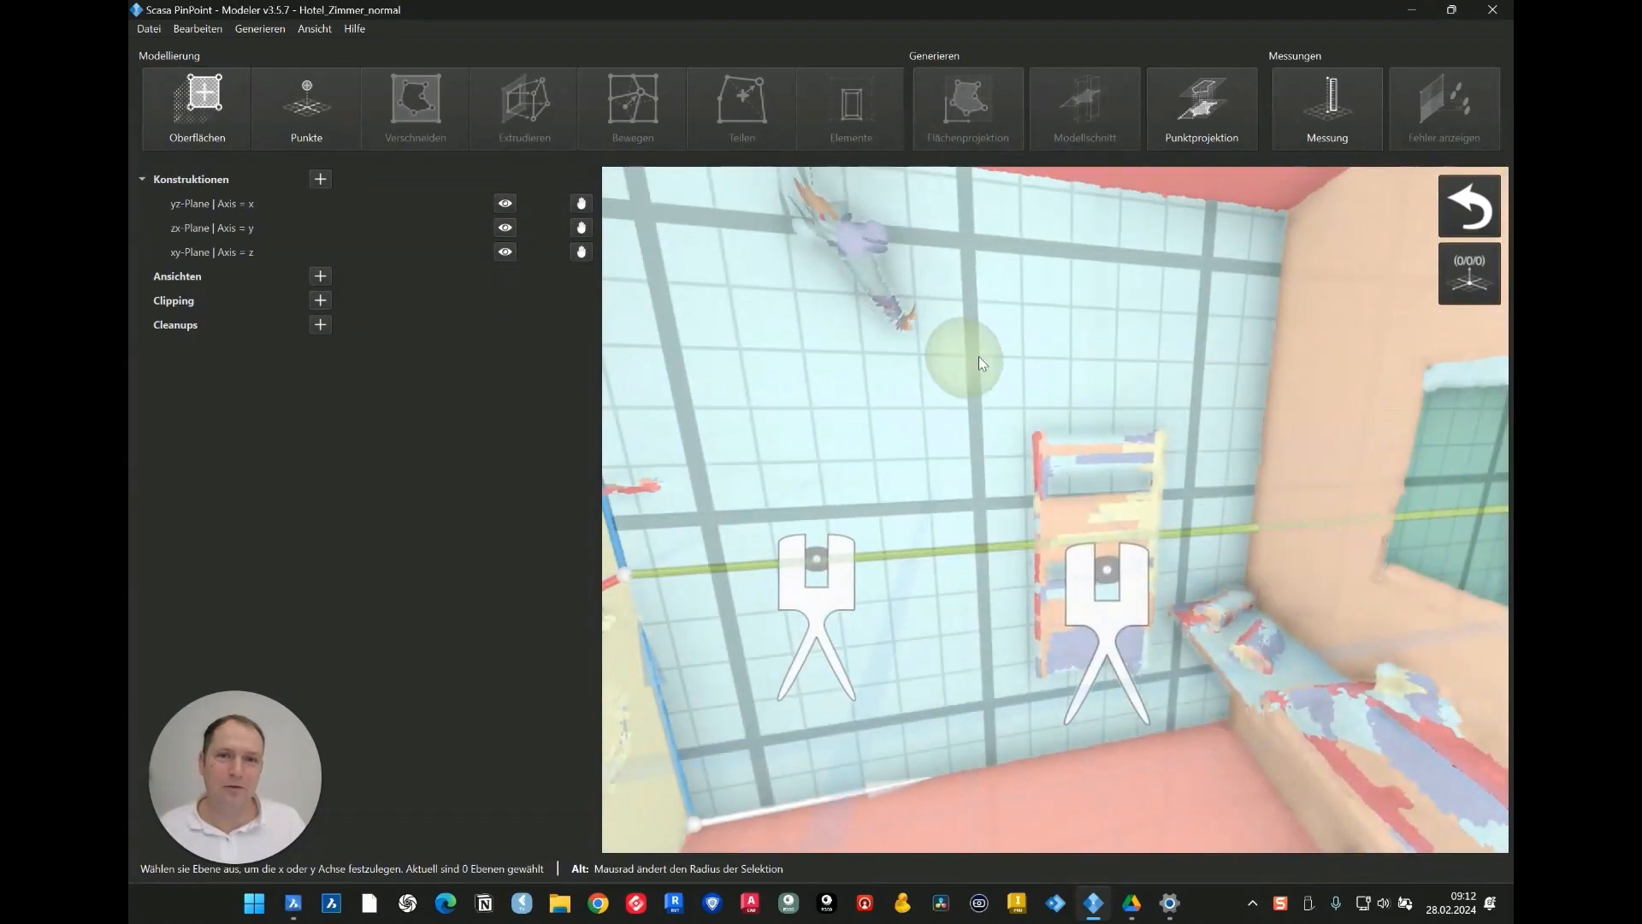
{"action": "left_click", "coordinate": [1063, 320]}
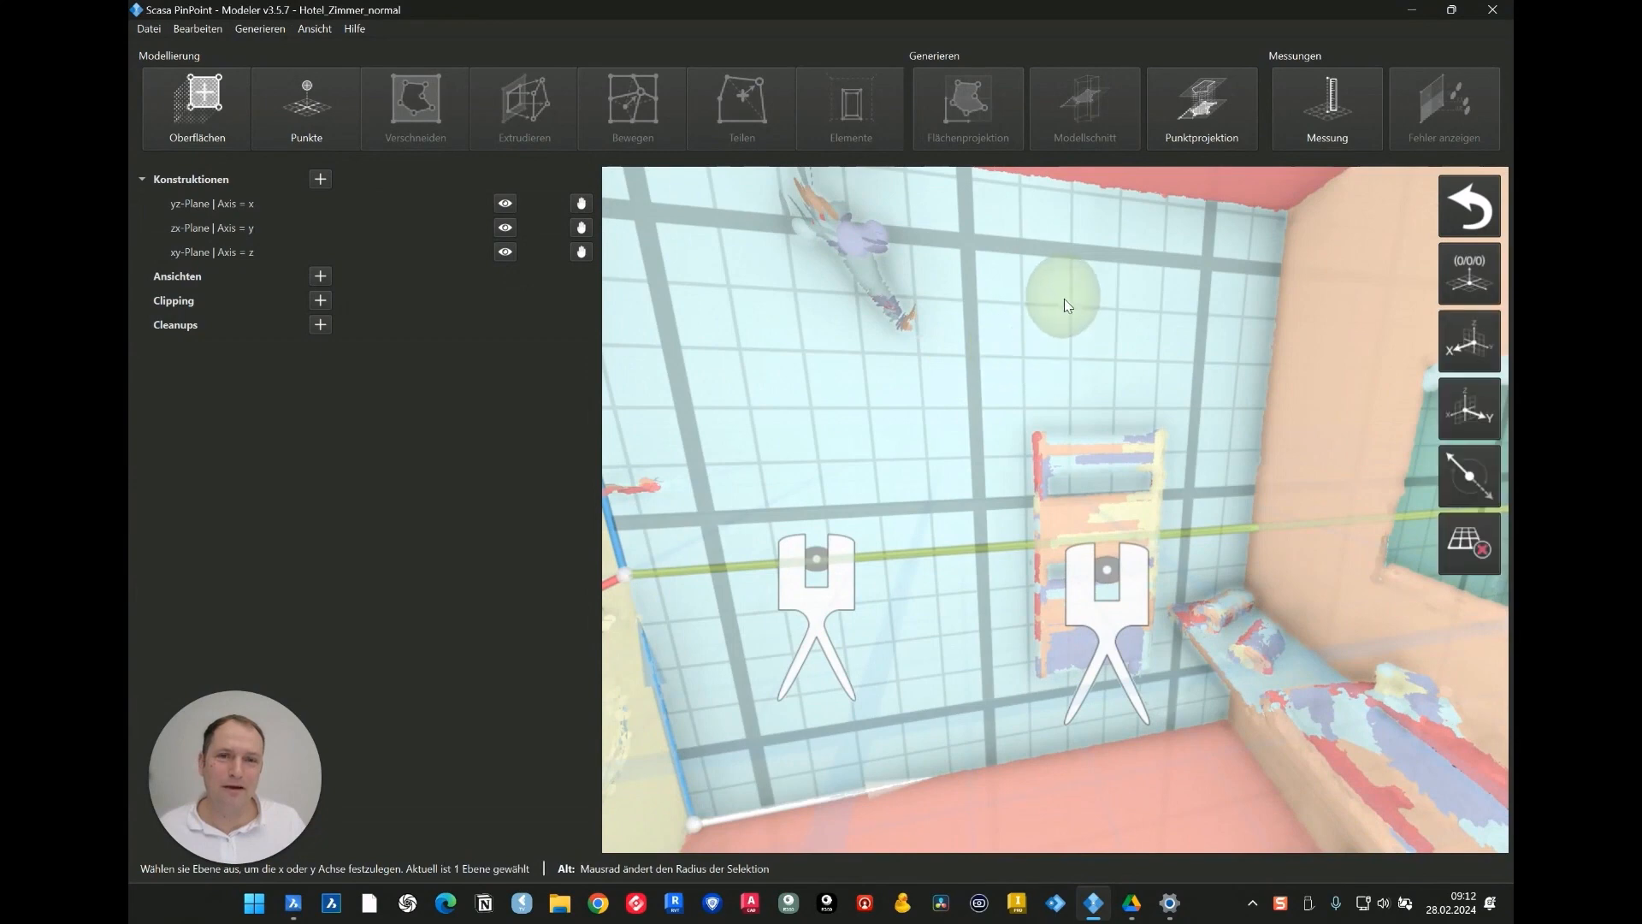
{"action": "left_click", "coordinate": [1463, 419]}
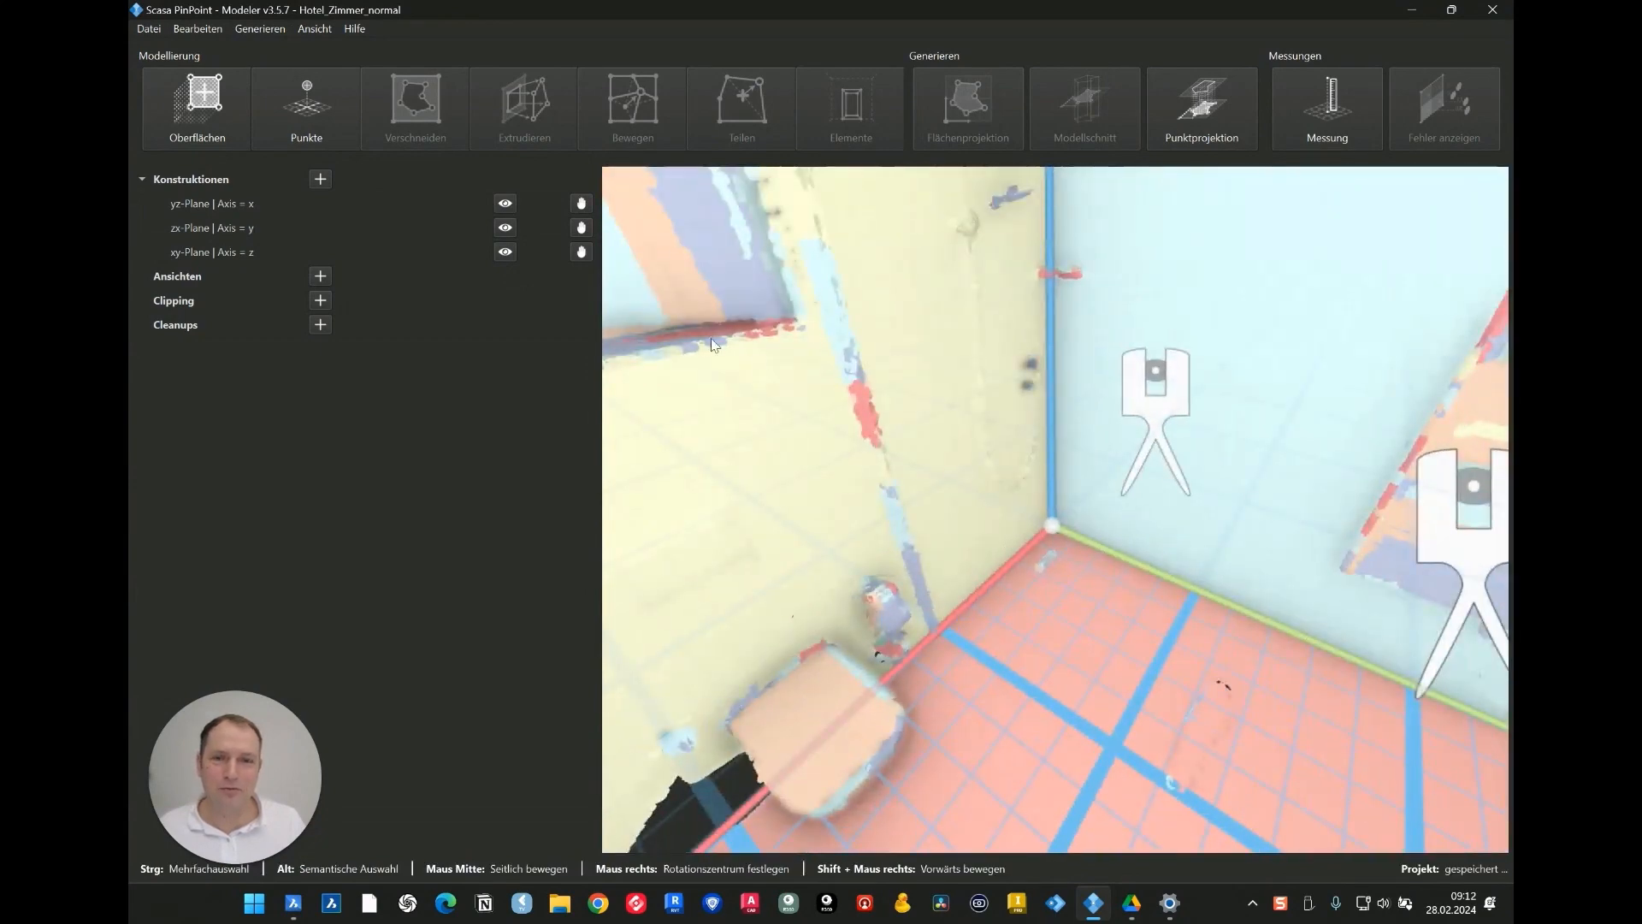
Hide the coordinate system in the point cloud view.
{"action": "left_click", "coordinate": [315, 29]}
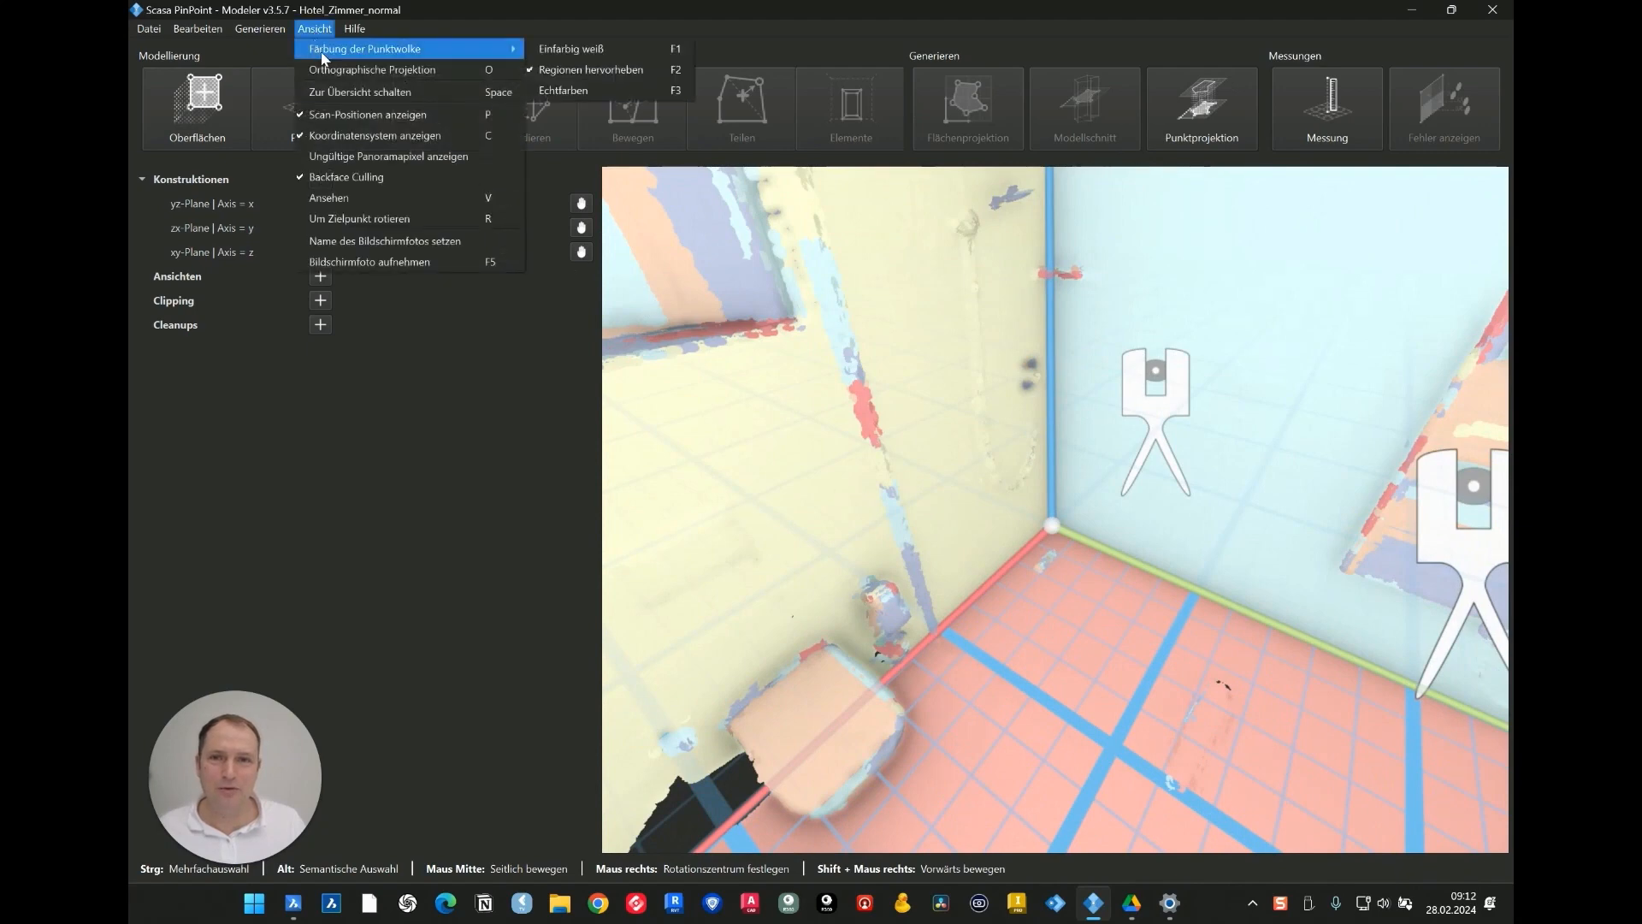
{"action": "left_click", "coordinate": [381, 136]}
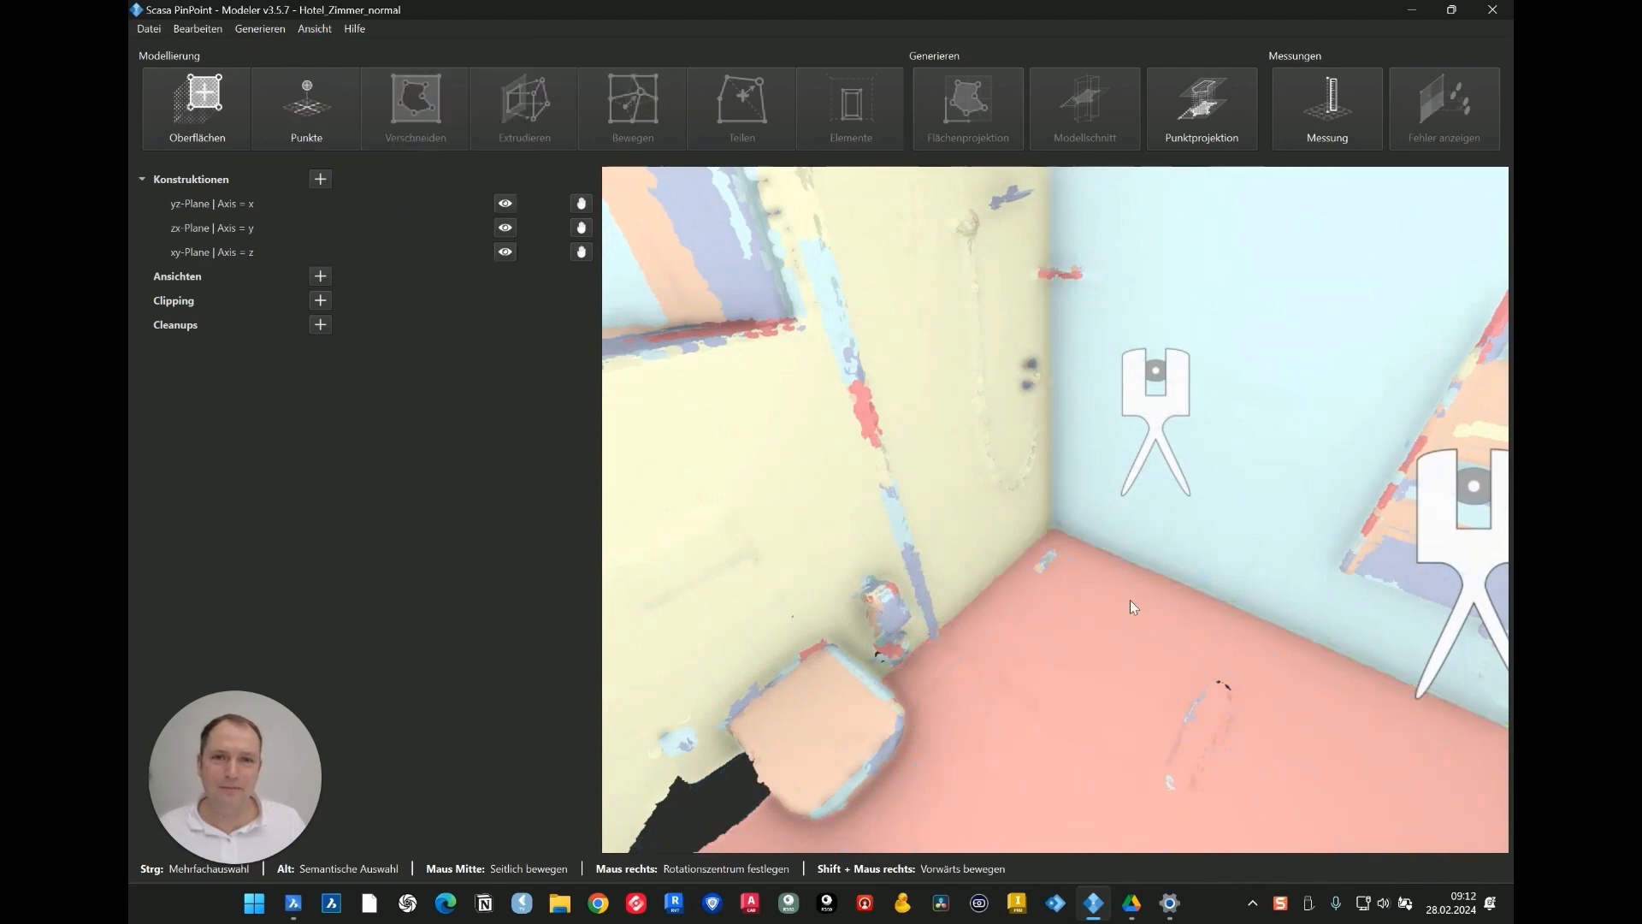
Start a surface locked to the xy-plane and choose the bathroom's lilac wall as its first boundary.
{"action": "key", "text": "space"}
{"action": "left_click_drag", "start_coordinate": [1239, 499], "coordinate": [648, 448]}
{"action": "left_click_drag", "start_coordinate": [1183, 582], "coordinate": [1018, 649]}
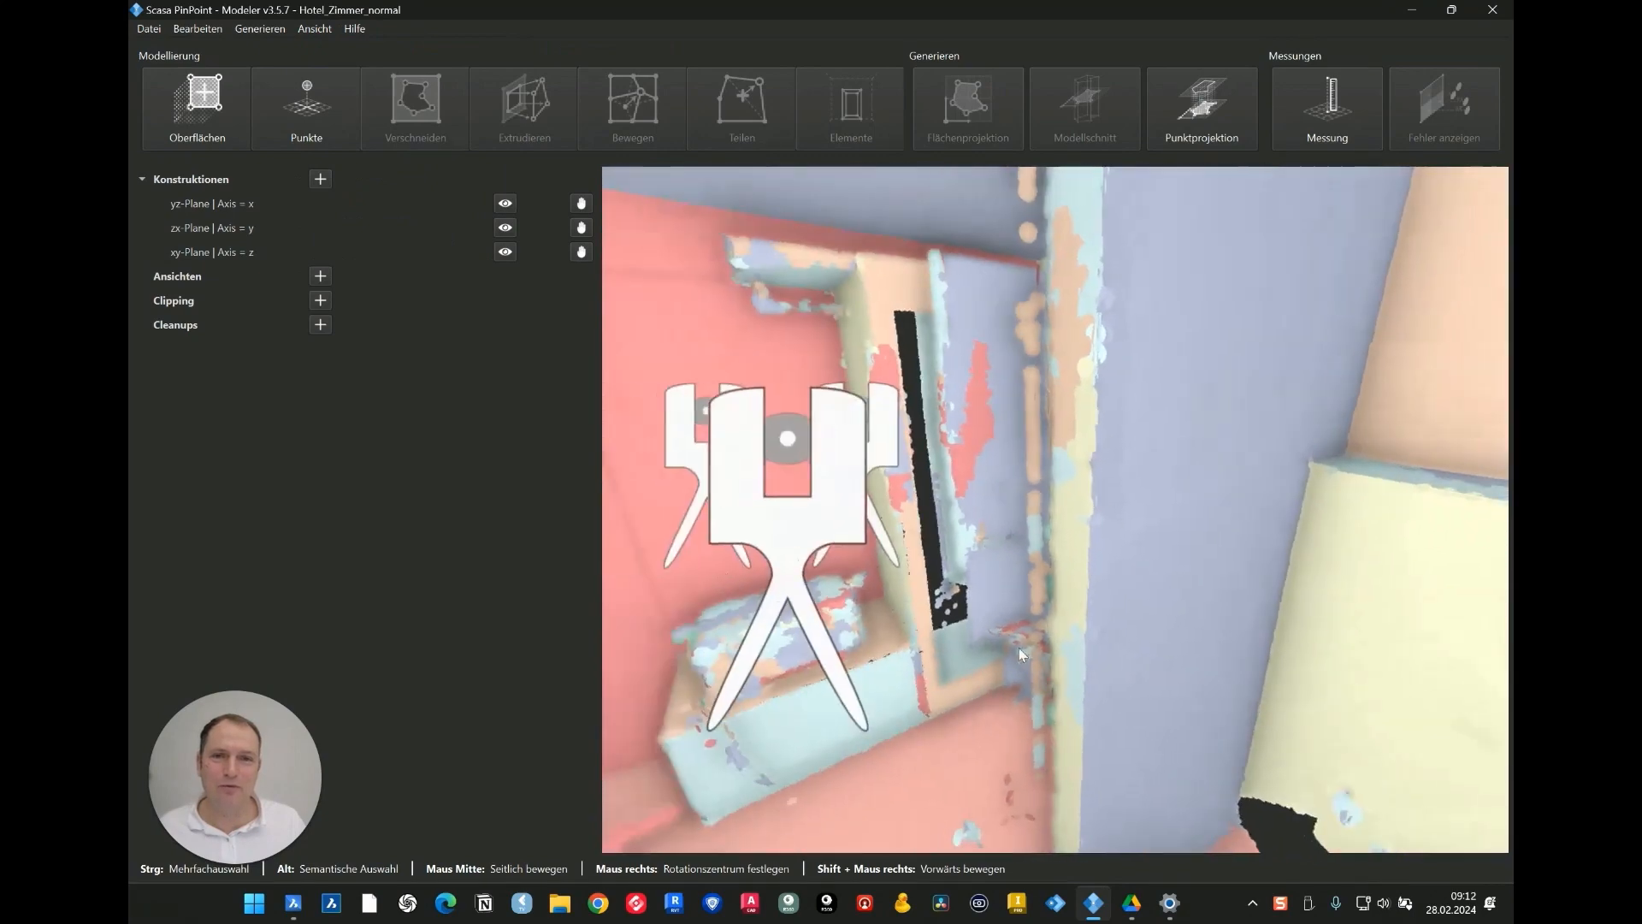
{"action": "left_click", "coordinate": [192, 109]}
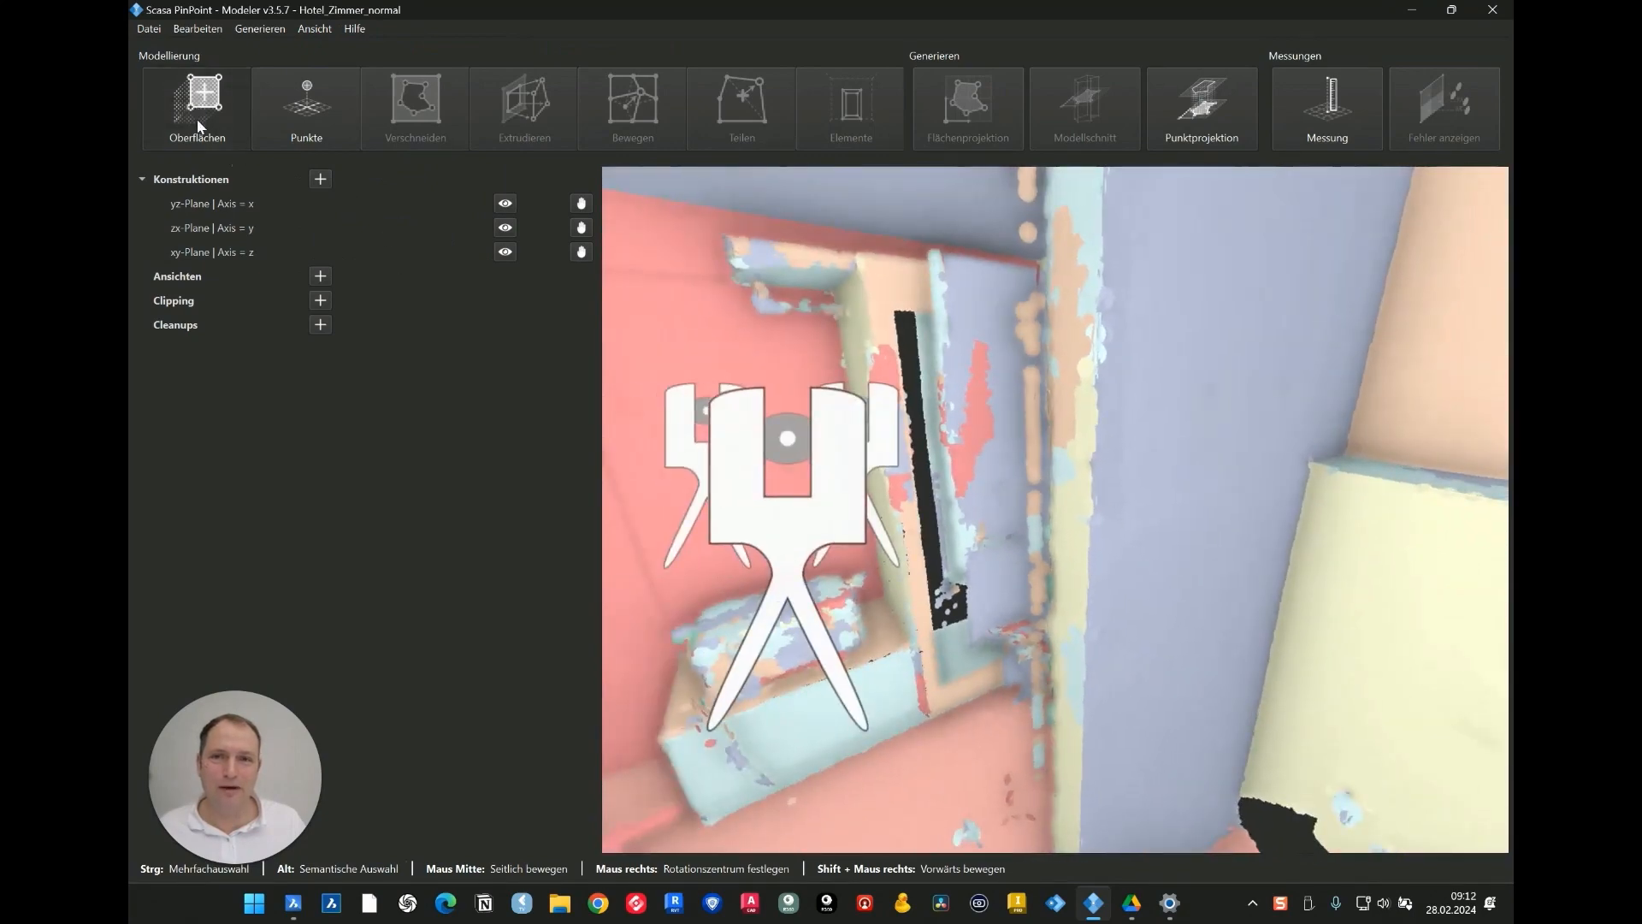
{"action": "left_click", "coordinate": [582, 253]}
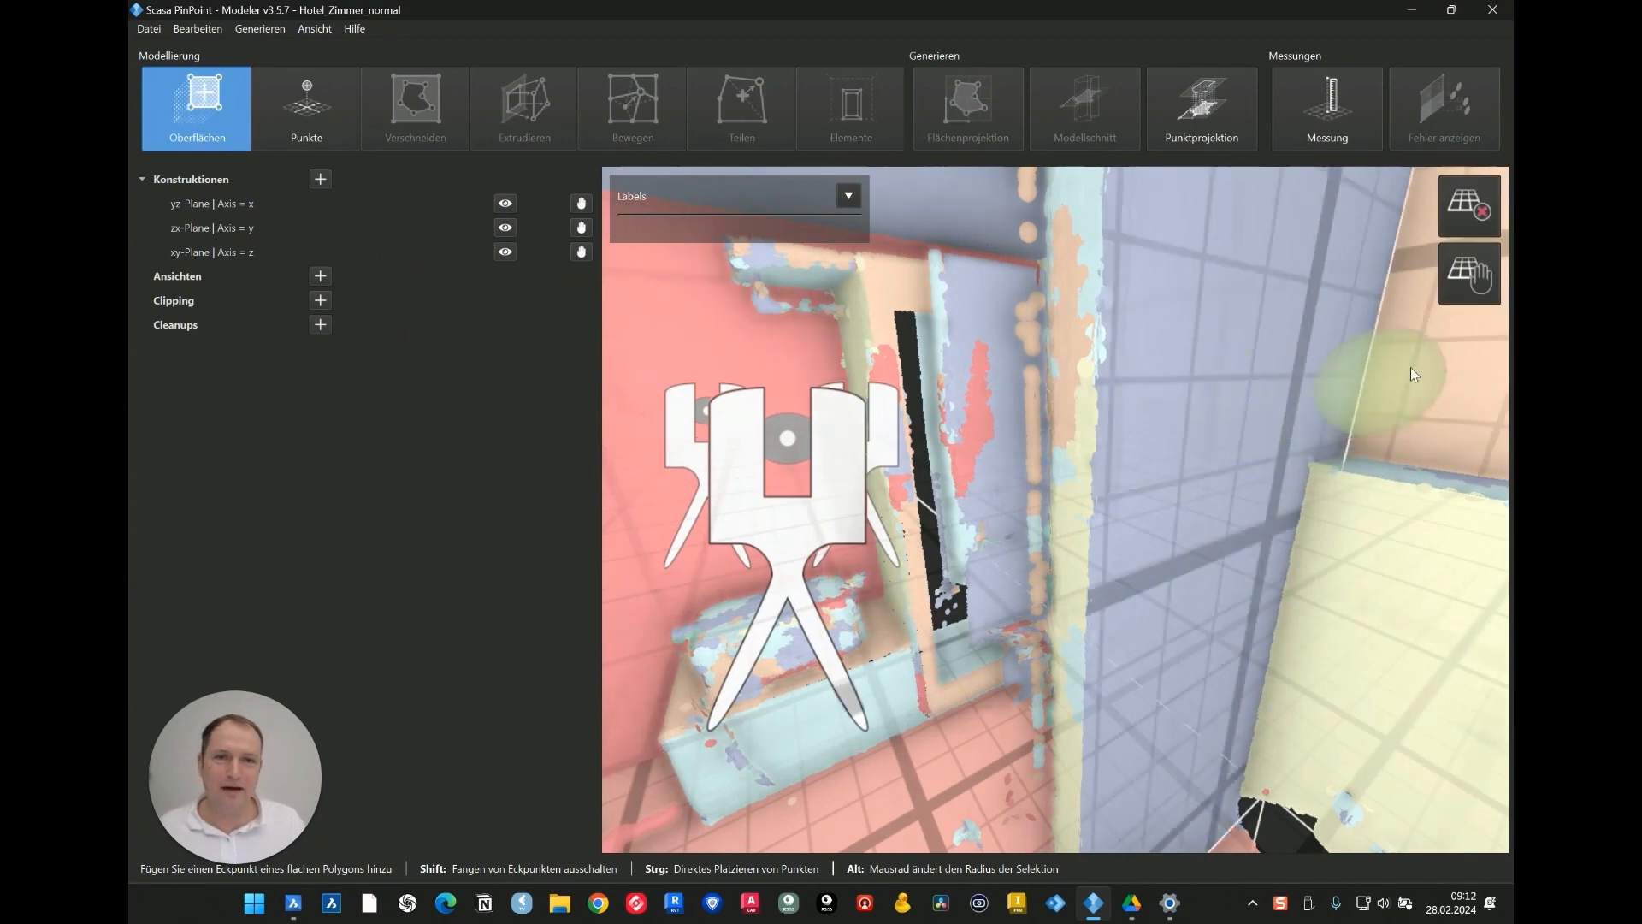
{"action": "left_click", "coordinate": [1473, 283]}
{"action": "left_click_drag", "start_coordinate": [1241, 530], "coordinate": [1449, 489]}
{"action": "left_click", "coordinate": [1029, 388]}
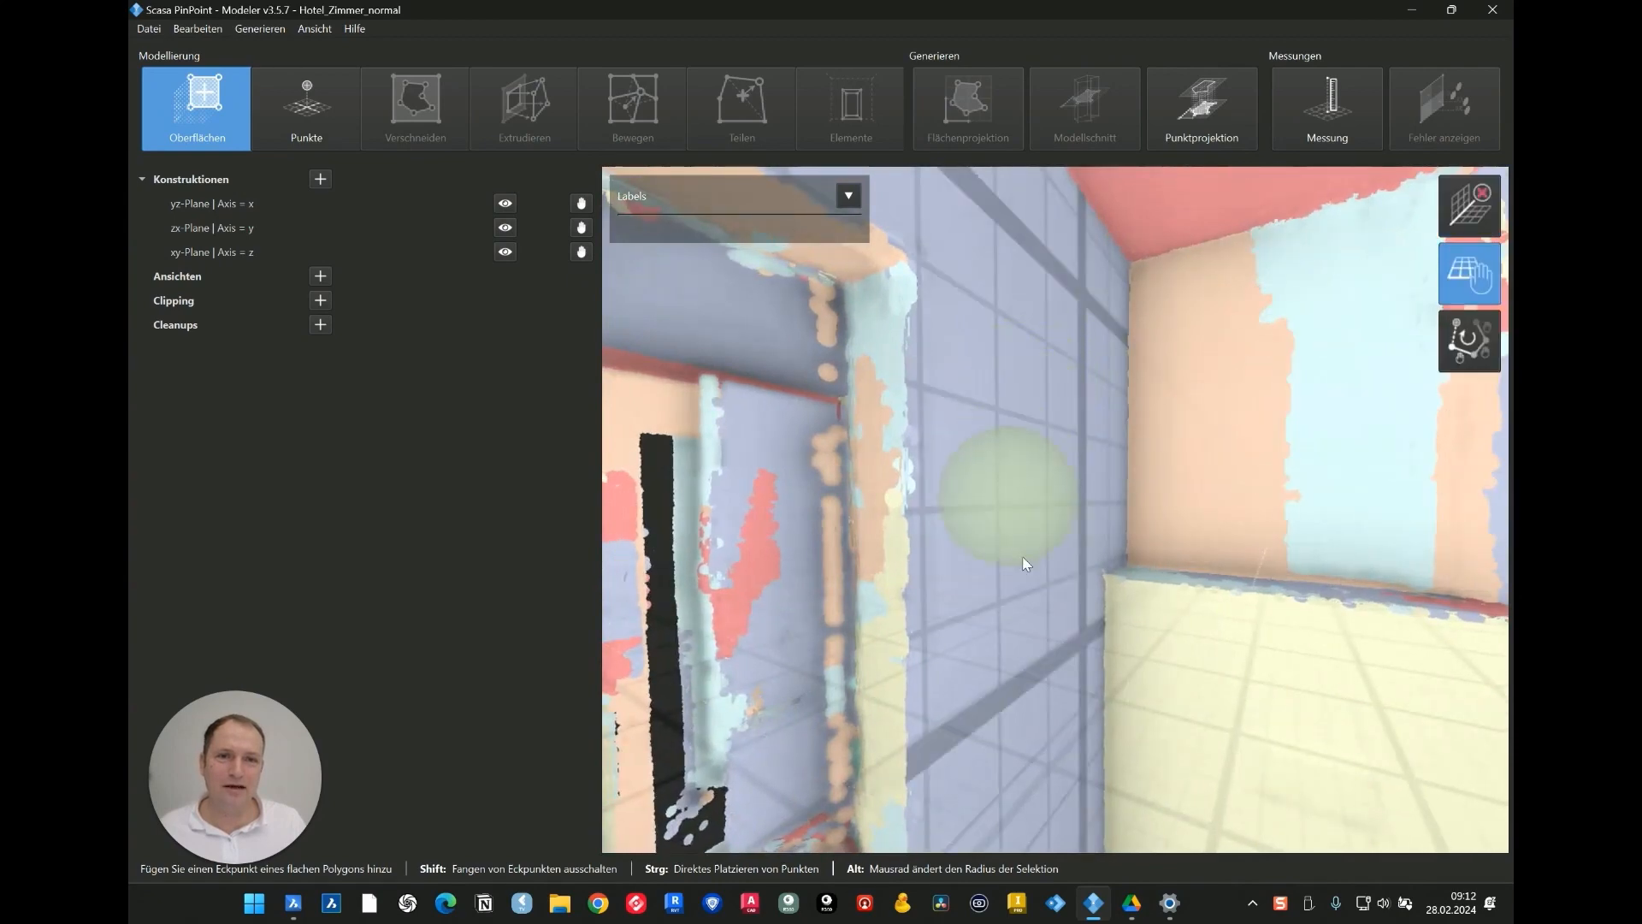
{"action": "left_click", "coordinate": [1129, 620]}
{"action": "left_click_drag", "start_coordinate": [1129, 620], "coordinate": [1220, 644]}
{"action": "left_click", "coordinate": [1220, 705]}
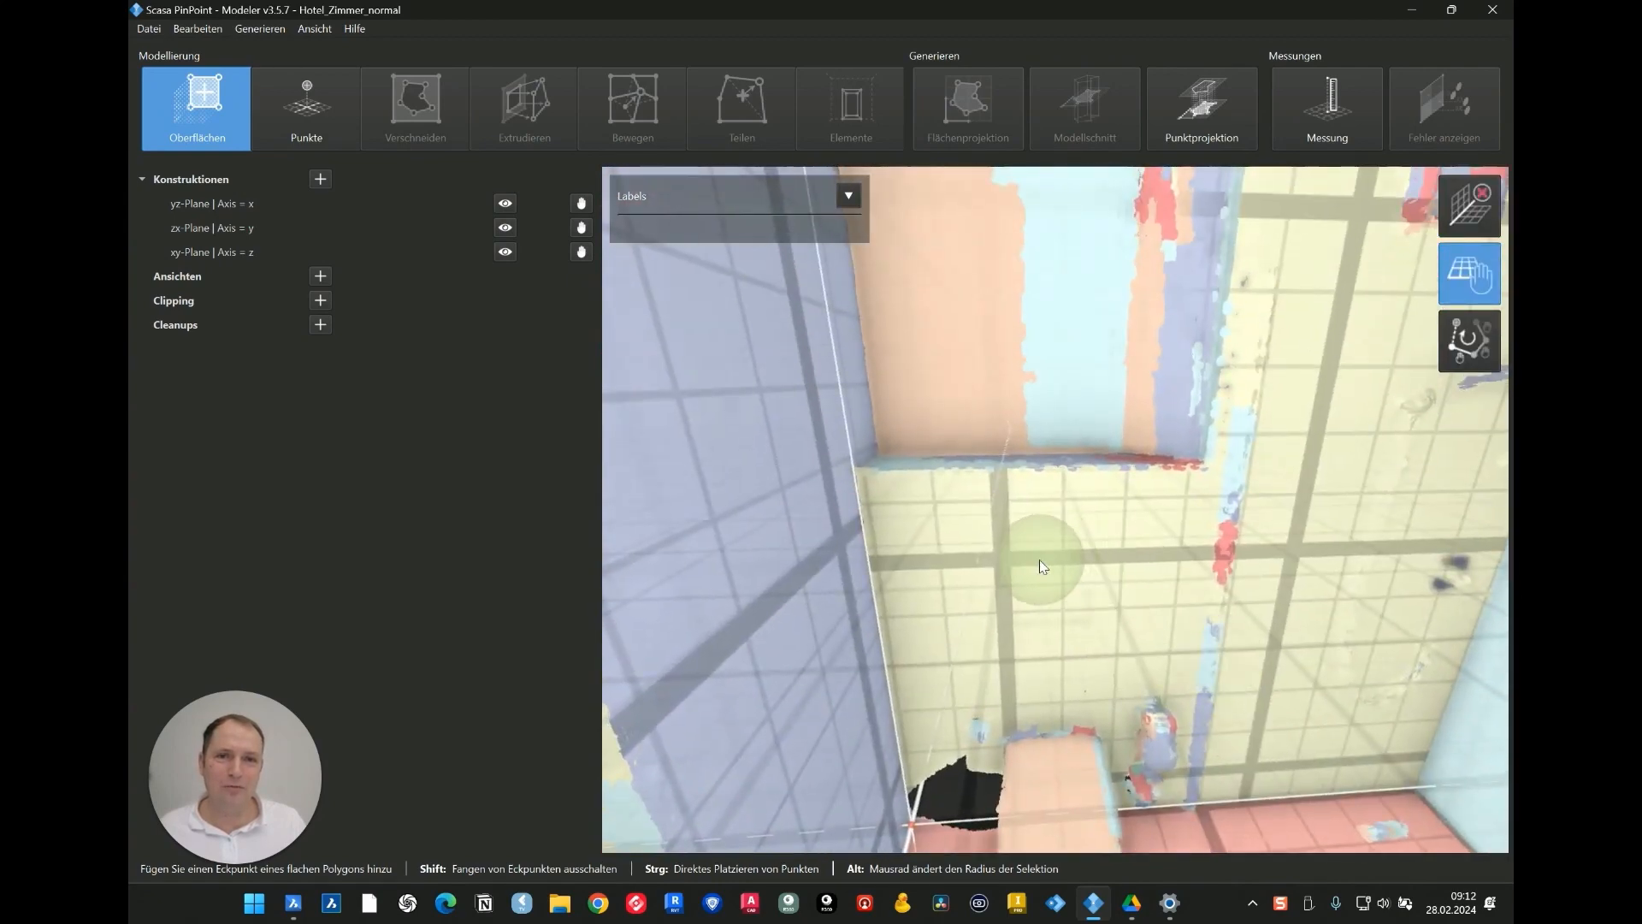
Intersect the surface with the remaining bathroom walls in turn and close the bathroom floor polygon.
{"action": "left_click", "coordinate": [1040, 561]}
{"action": "left_click_drag", "start_coordinate": [1007, 622], "coordinate": [1192, 651]}
{"action": "left_click_drag", "start_coordinate": [989, 505], "coordinate": [1153, 577]}
{"action": "left_click", "coordinate": [990, 473]}
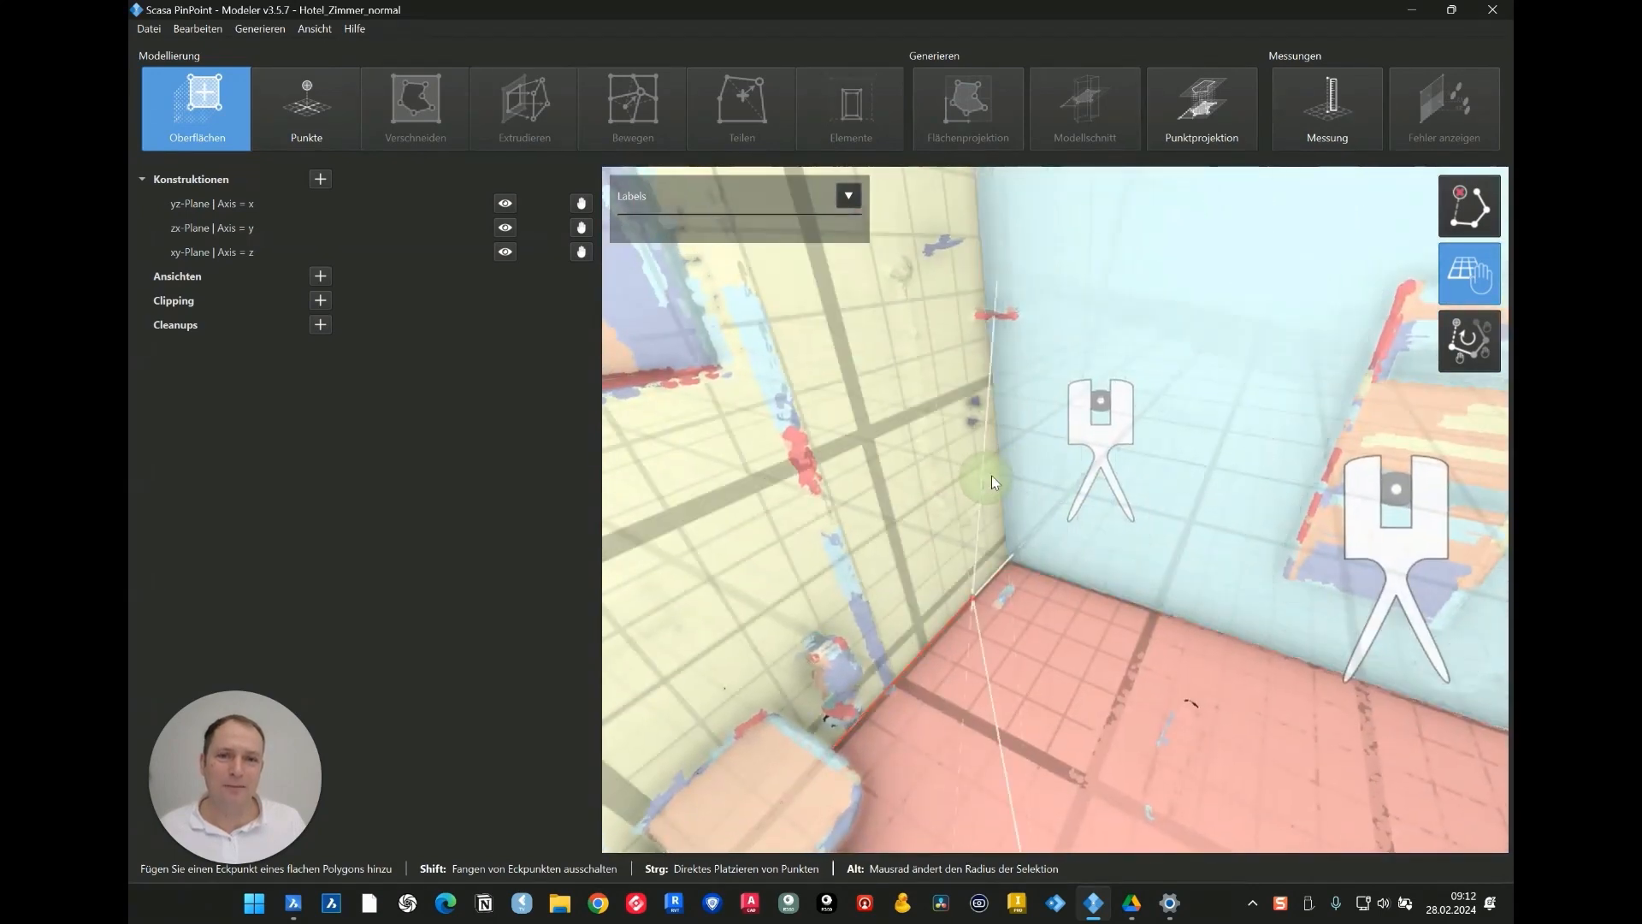
{"action": "left_click", "coordinate": [1005, 470]}
{"action": "left_click_drag", "start_coordinate": [1054, 552], "coordinate": [1279, 599]}
{"action": "left_click", "coordinate": [1019, 356]}
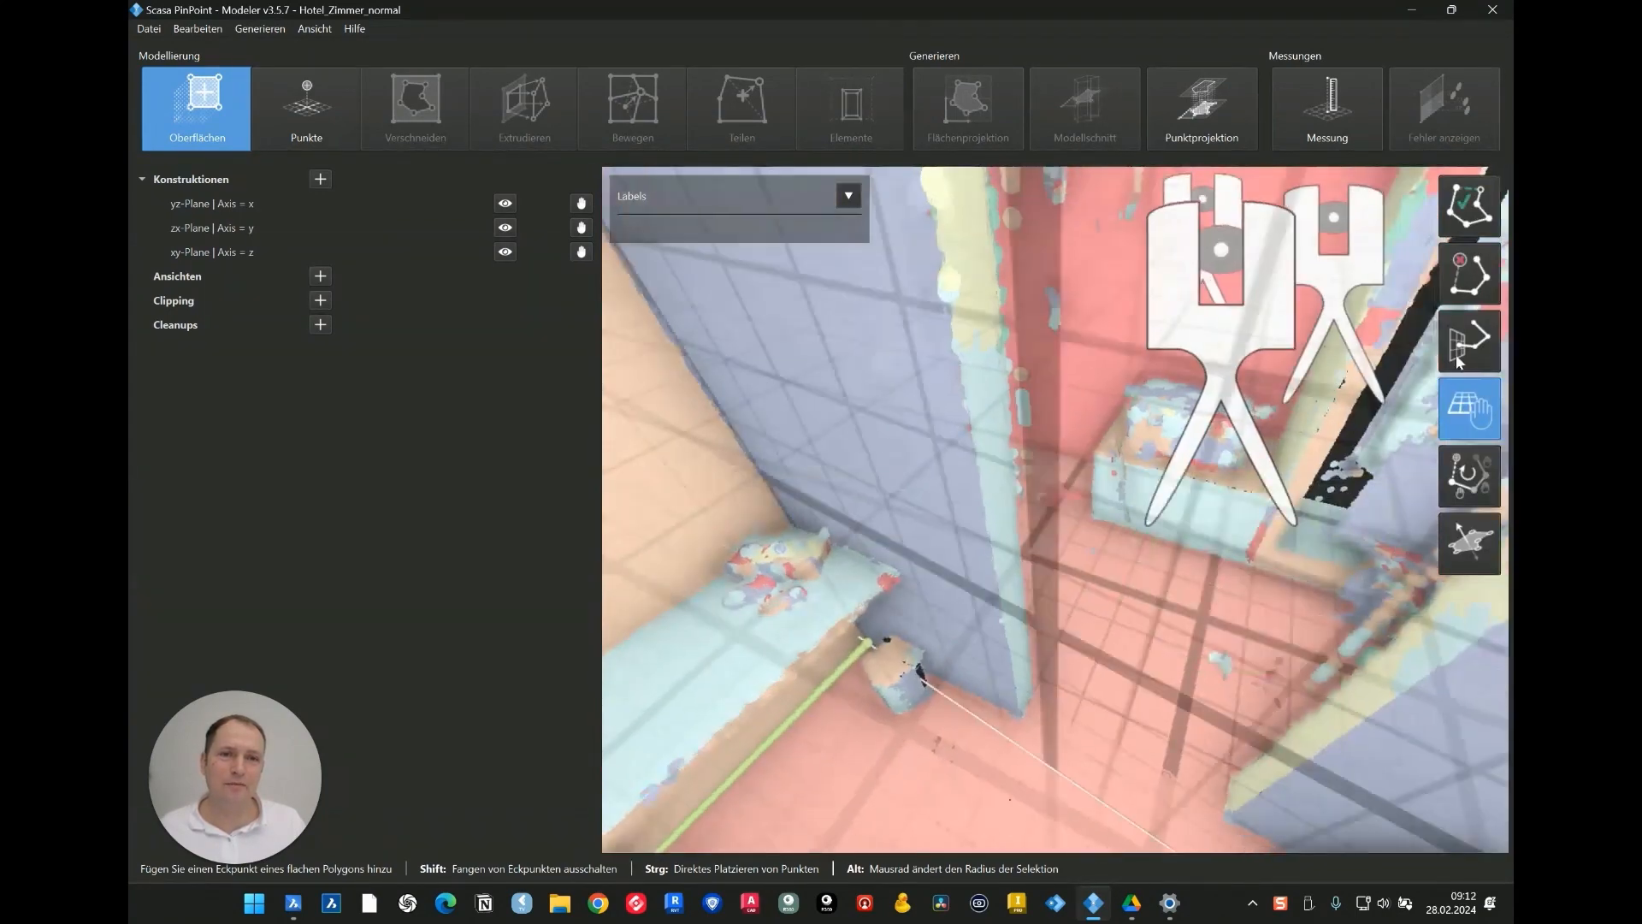
{"action": "left_click", "coordinate": [1482, 217]}
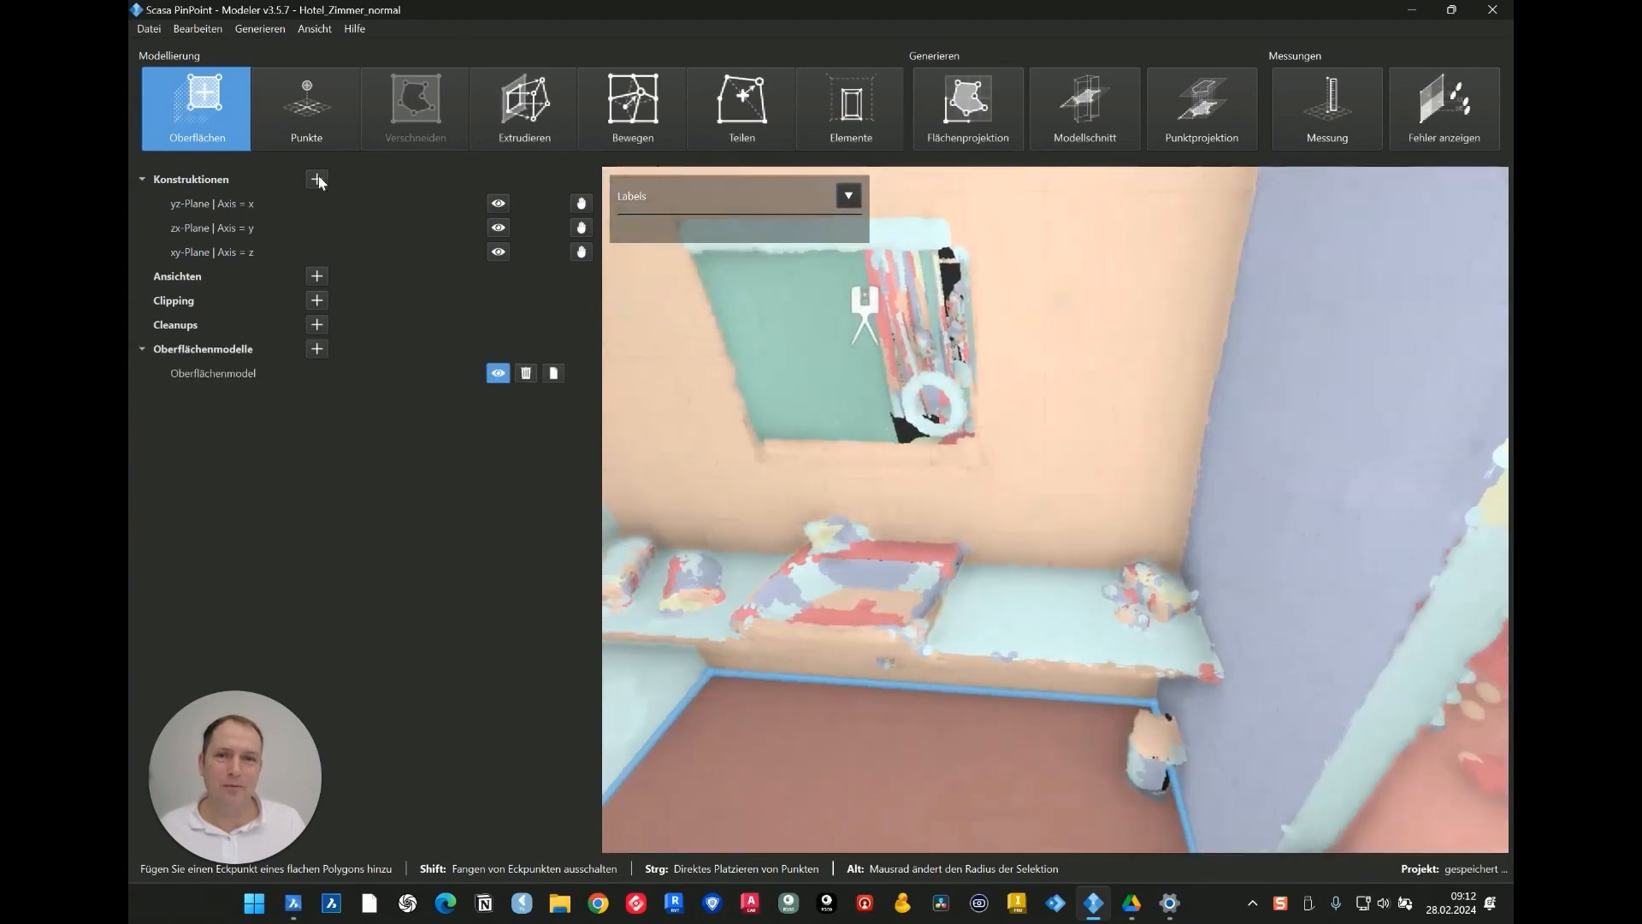
Leave surface creation, select the bathroom floor polygon and assign it a new label "Bad".
{"action": "left_click", "coordinate": [220, 119]}
{"action": "left_click_drag", "start_coordinate": [926, 377], "coordinate": [638, 567]}
{"action": "left_click", "coordinate": [977, 604]}
{"action": "left_click", "coordinate": [985, 590]}
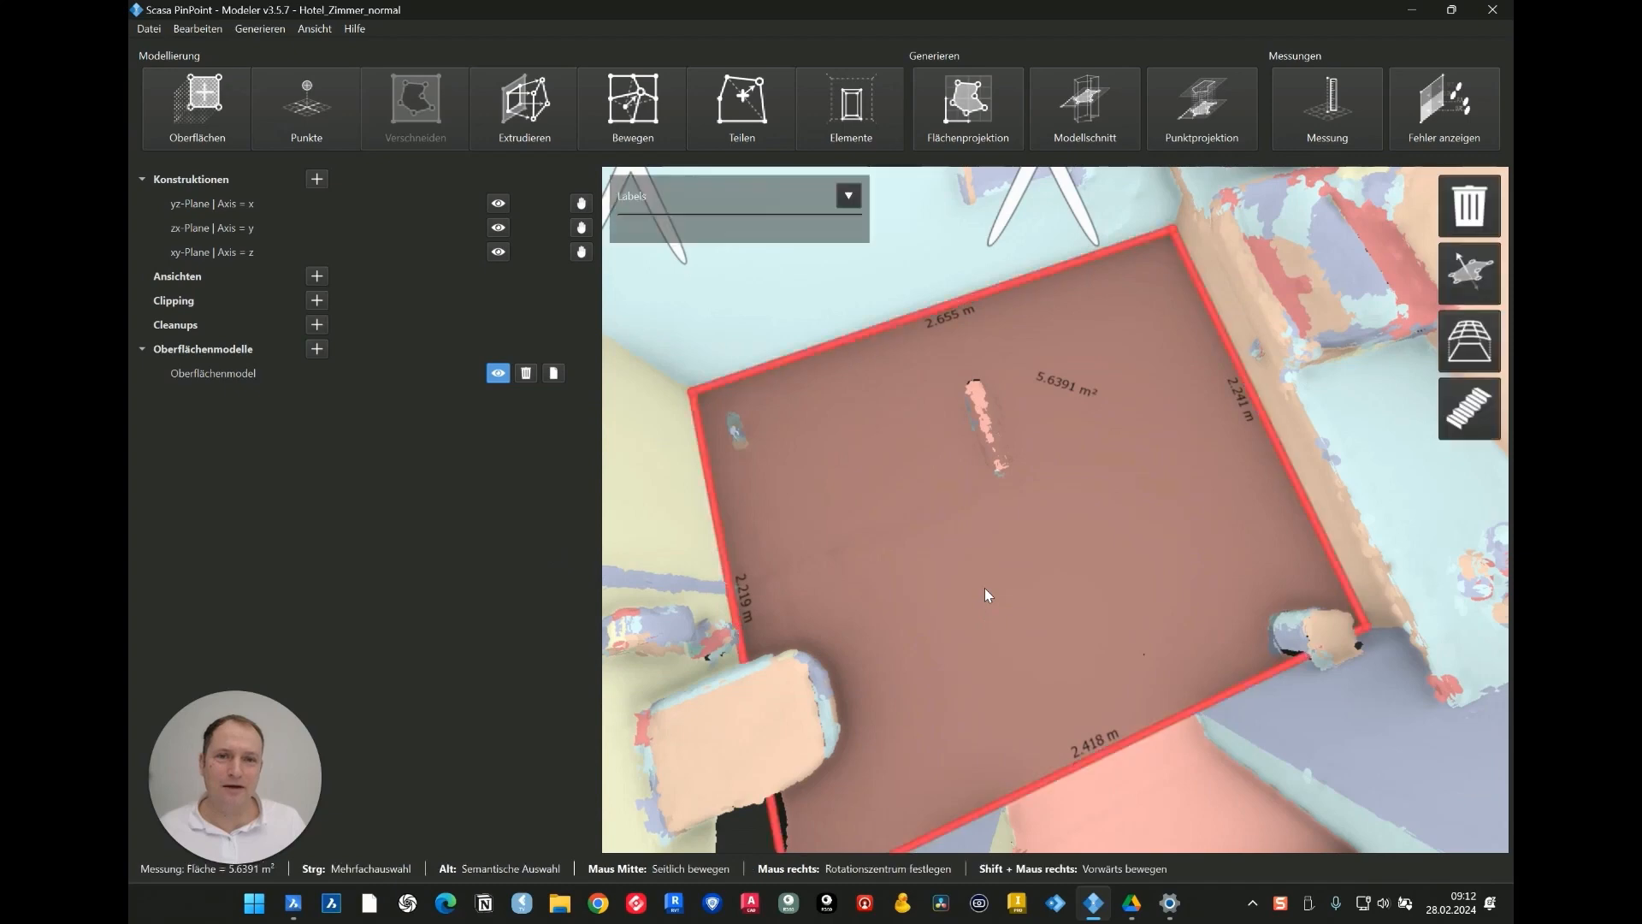
{"action": "left_click", "coordinate": [851, 195]}
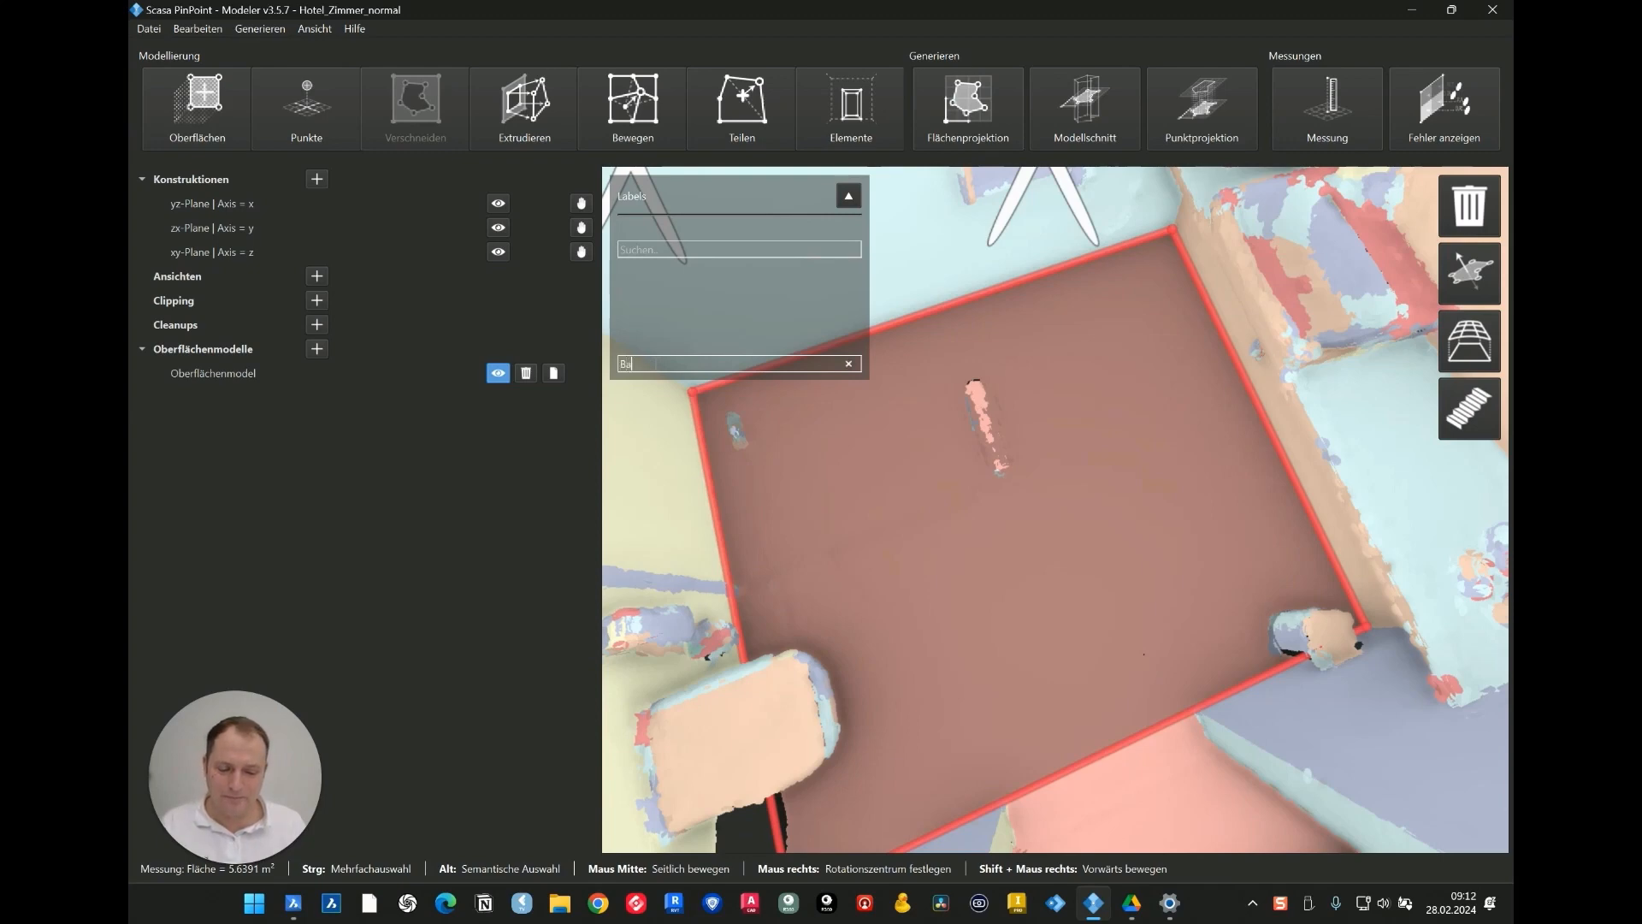
{"action": "type", "text": "Bad"}
{"action": "key", "text": "Return"}
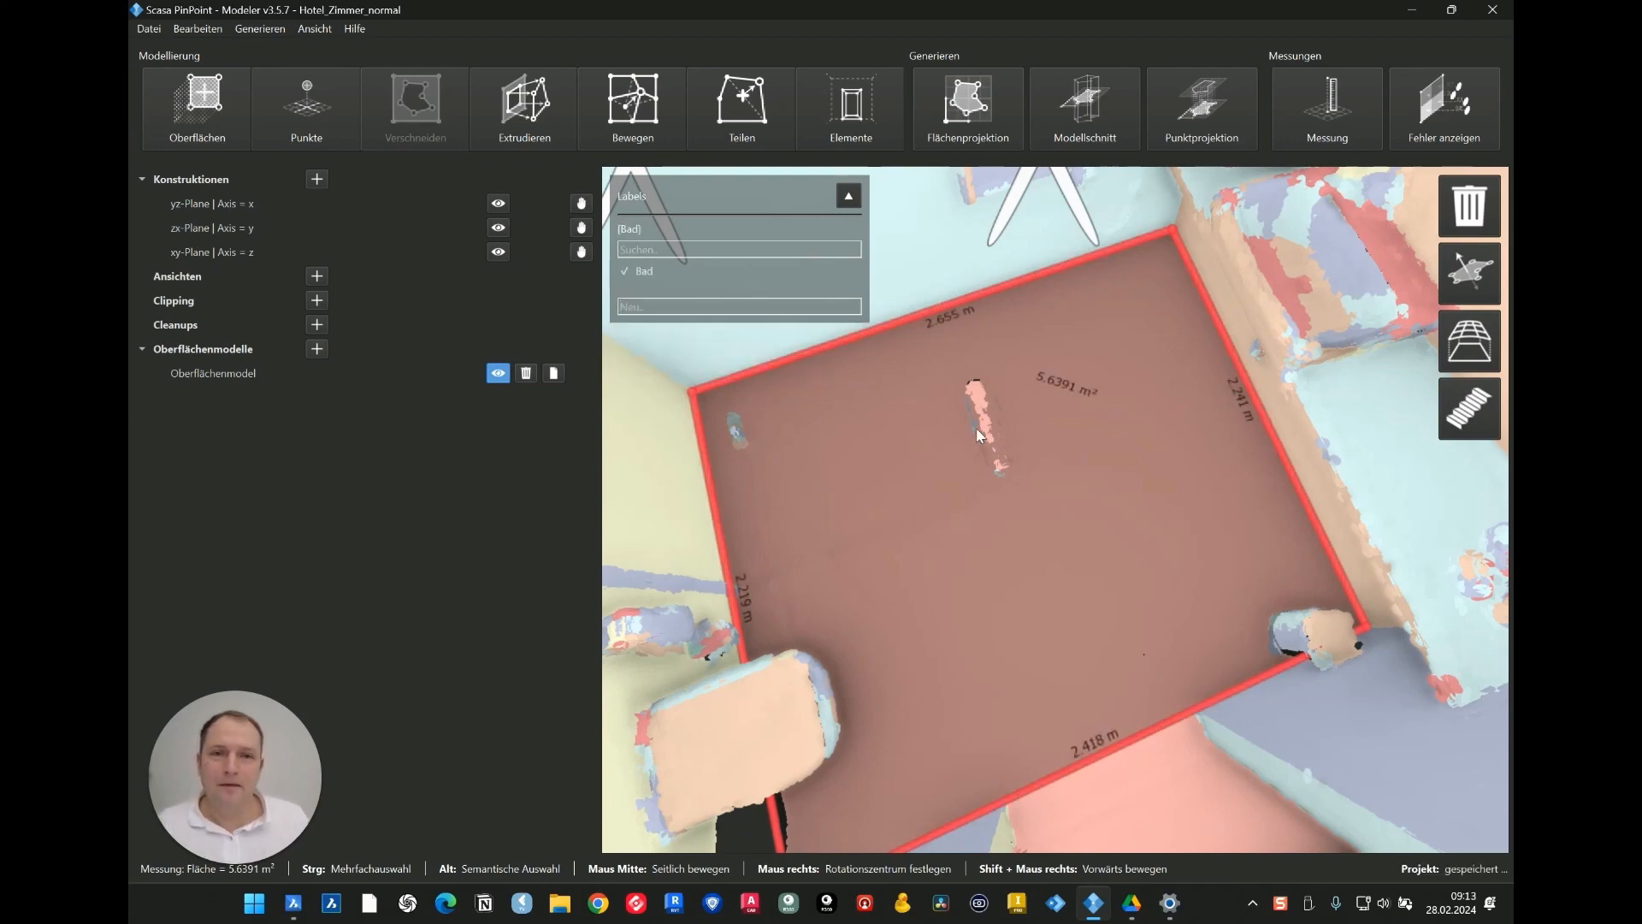
Extrude the bathroom floor polygon up to the ceiling plane.
{"action": "left_click", "coordinate": [539, 124]}
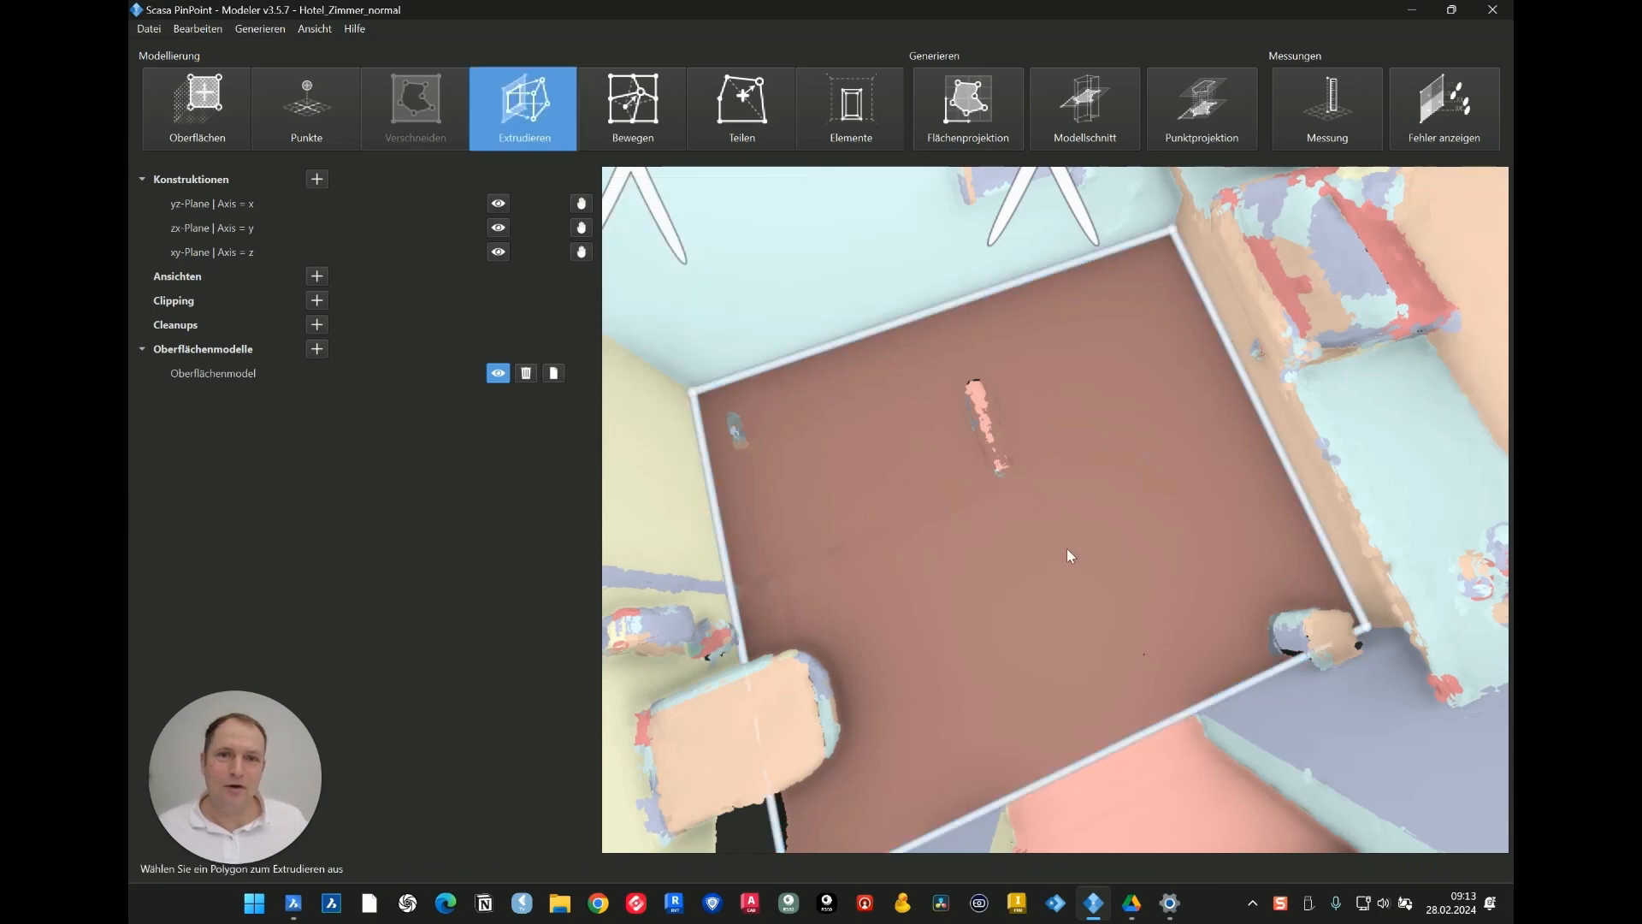
{"action": "left_click", "coordinate": [1028, 524]}
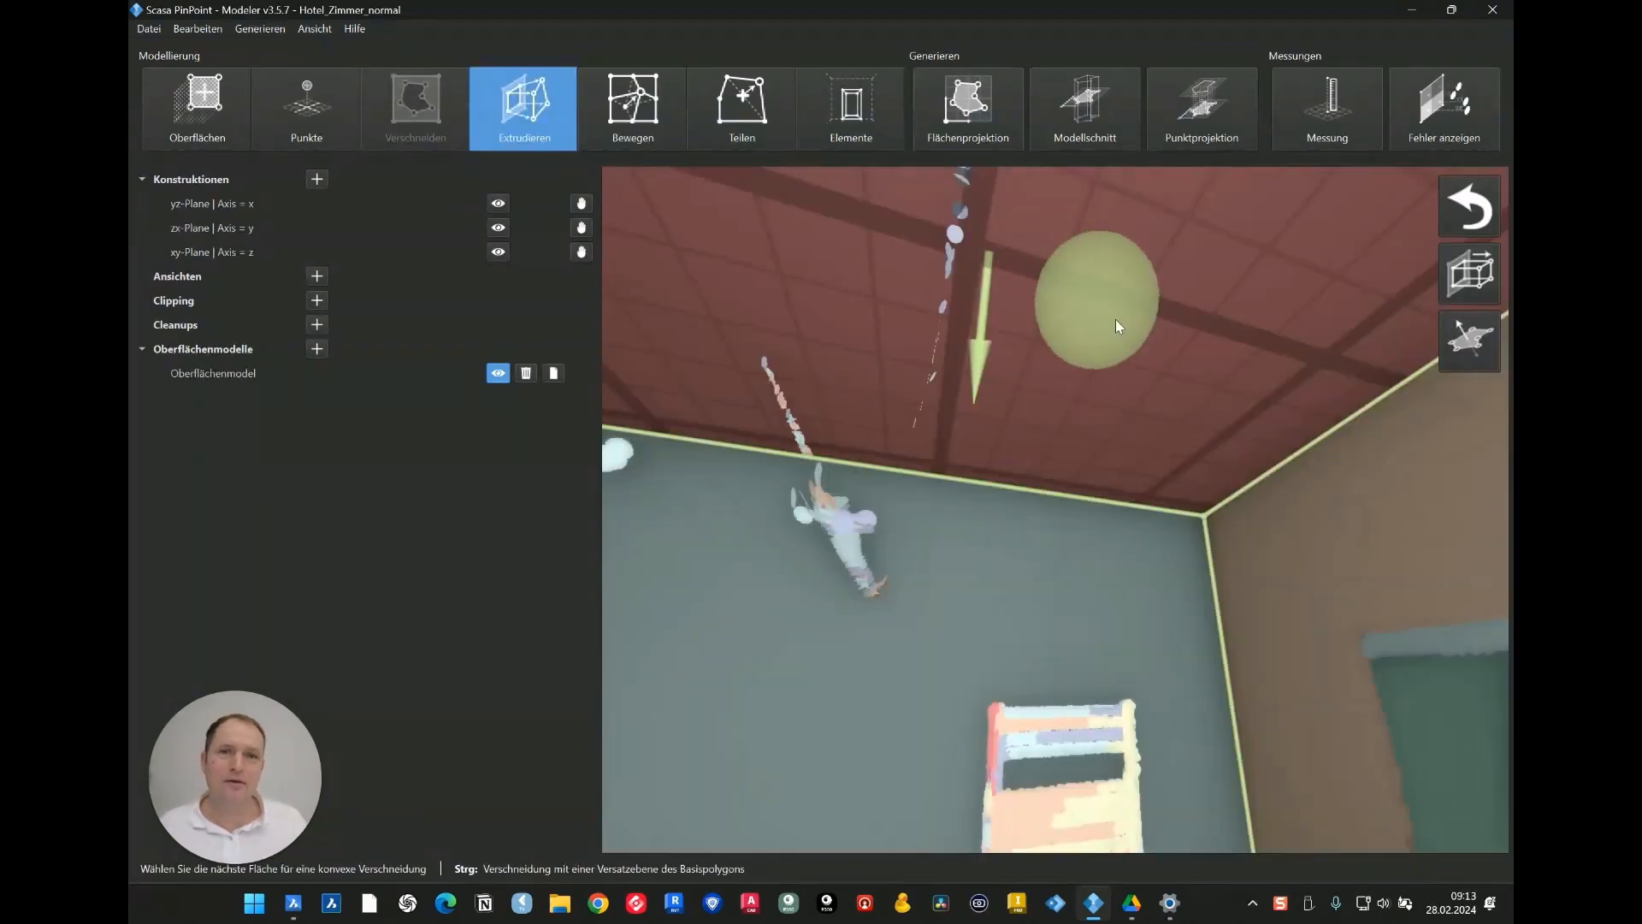
{"action": "left_click_drag", "start_coordinate": [1116, 326], "coordinate": [1160, 319]}
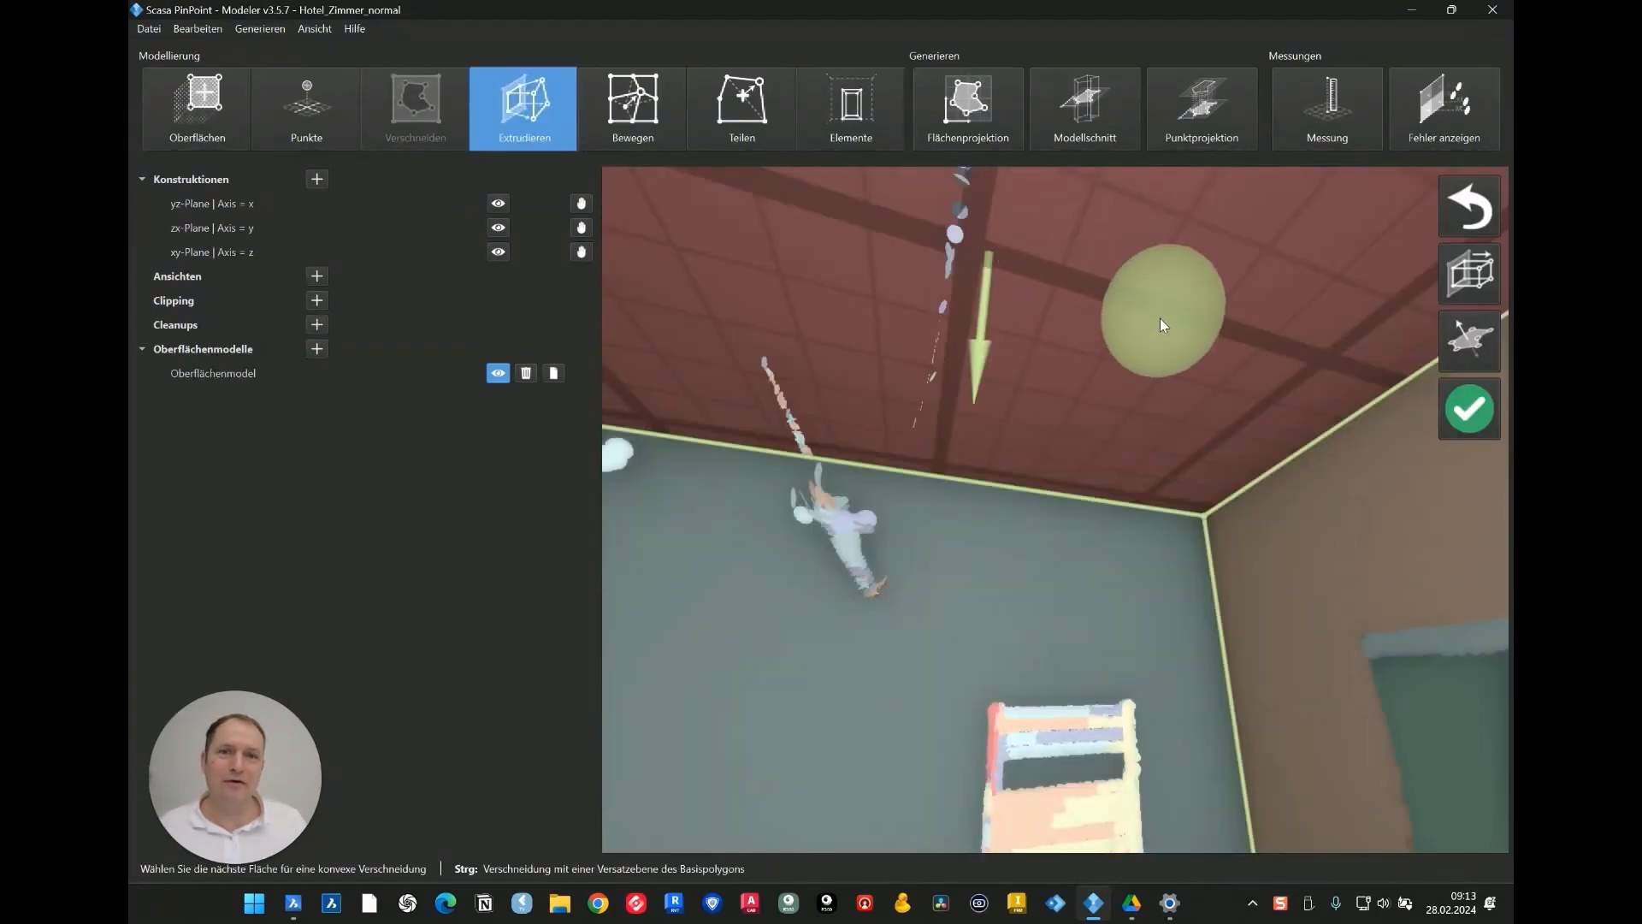
{"action": "left_click", "coordinate": [1469, 403]}
Finish the bathroom extrusion, start a surface locked to the floor plane in the bedroom and choose the green wall beside the bed as first boundary.
{"action": "left_click_drag", "start_coordinate": [1122, 561], "coordinate": [1266, 528]}
{"action": "left_click", "coordinate": [1295, 431]}
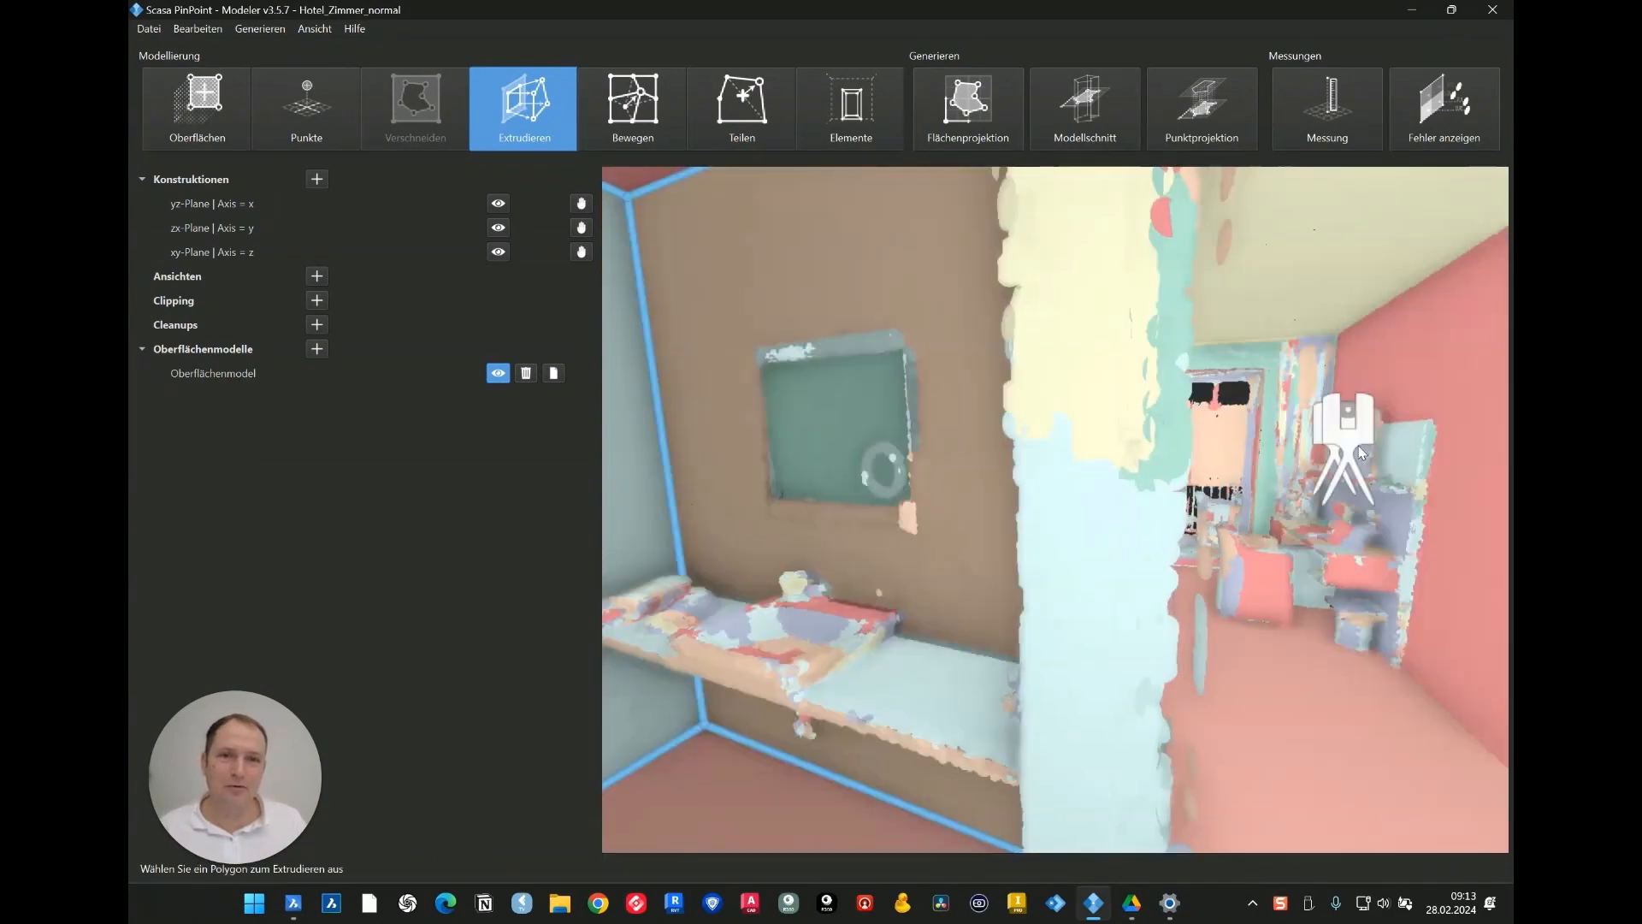
{"action": "left_click", "coordinate": [1358, 444]}
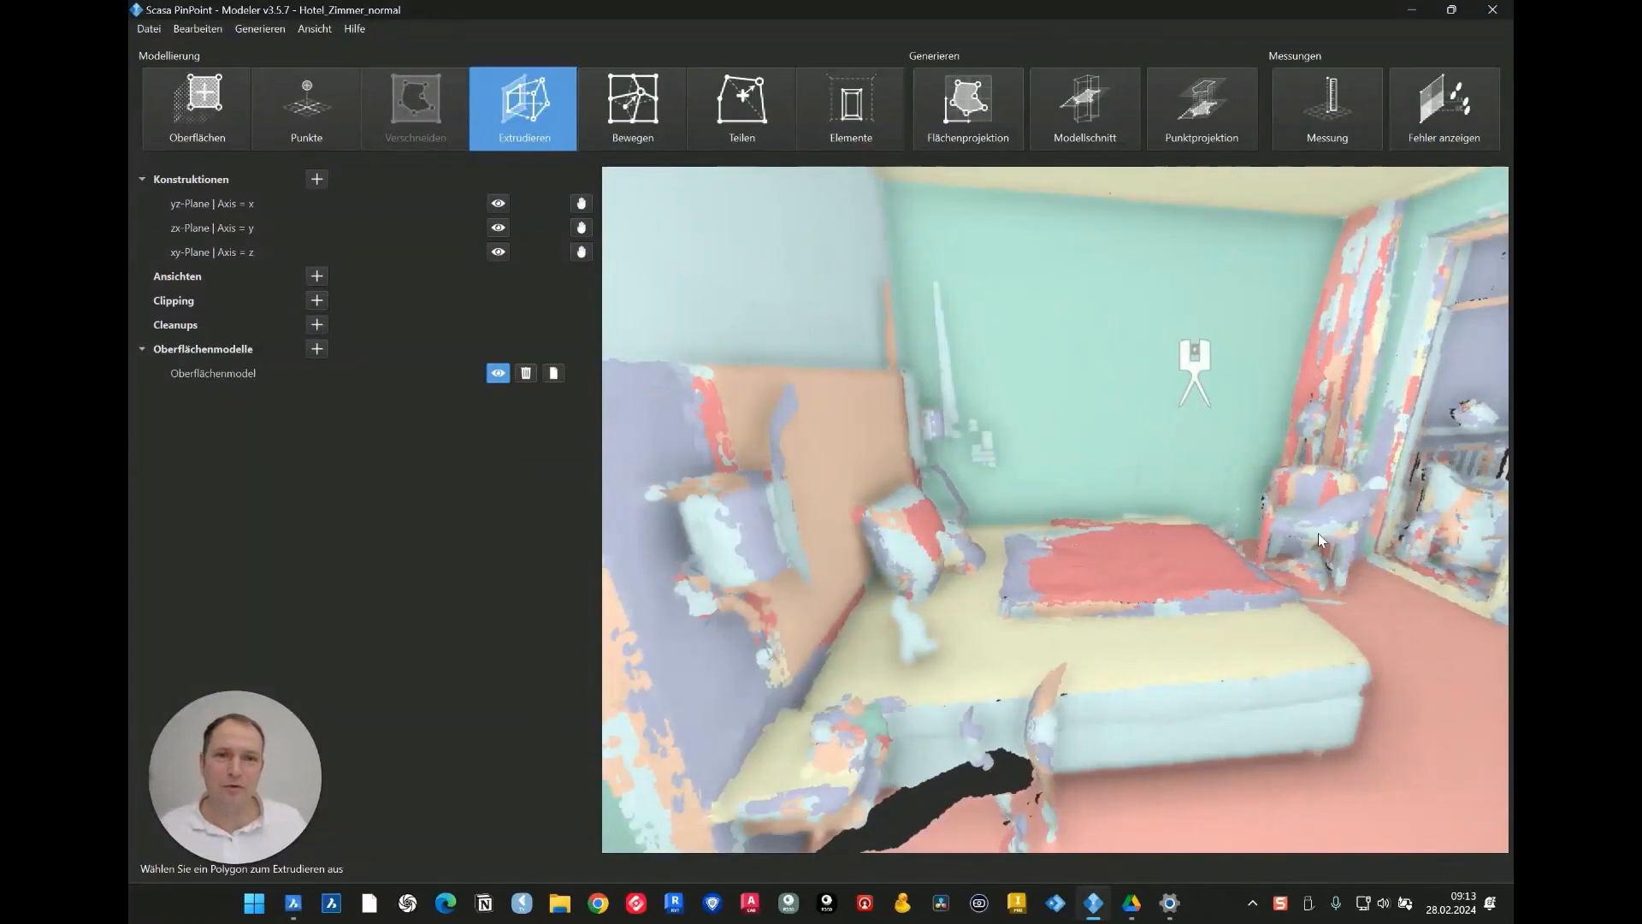
{"action": "left_click_drag", "start_coordinate": [1318, 533], "coordinate": [1225, 456]}
{"action": "left_click", "coordinate": [1123, 420]}
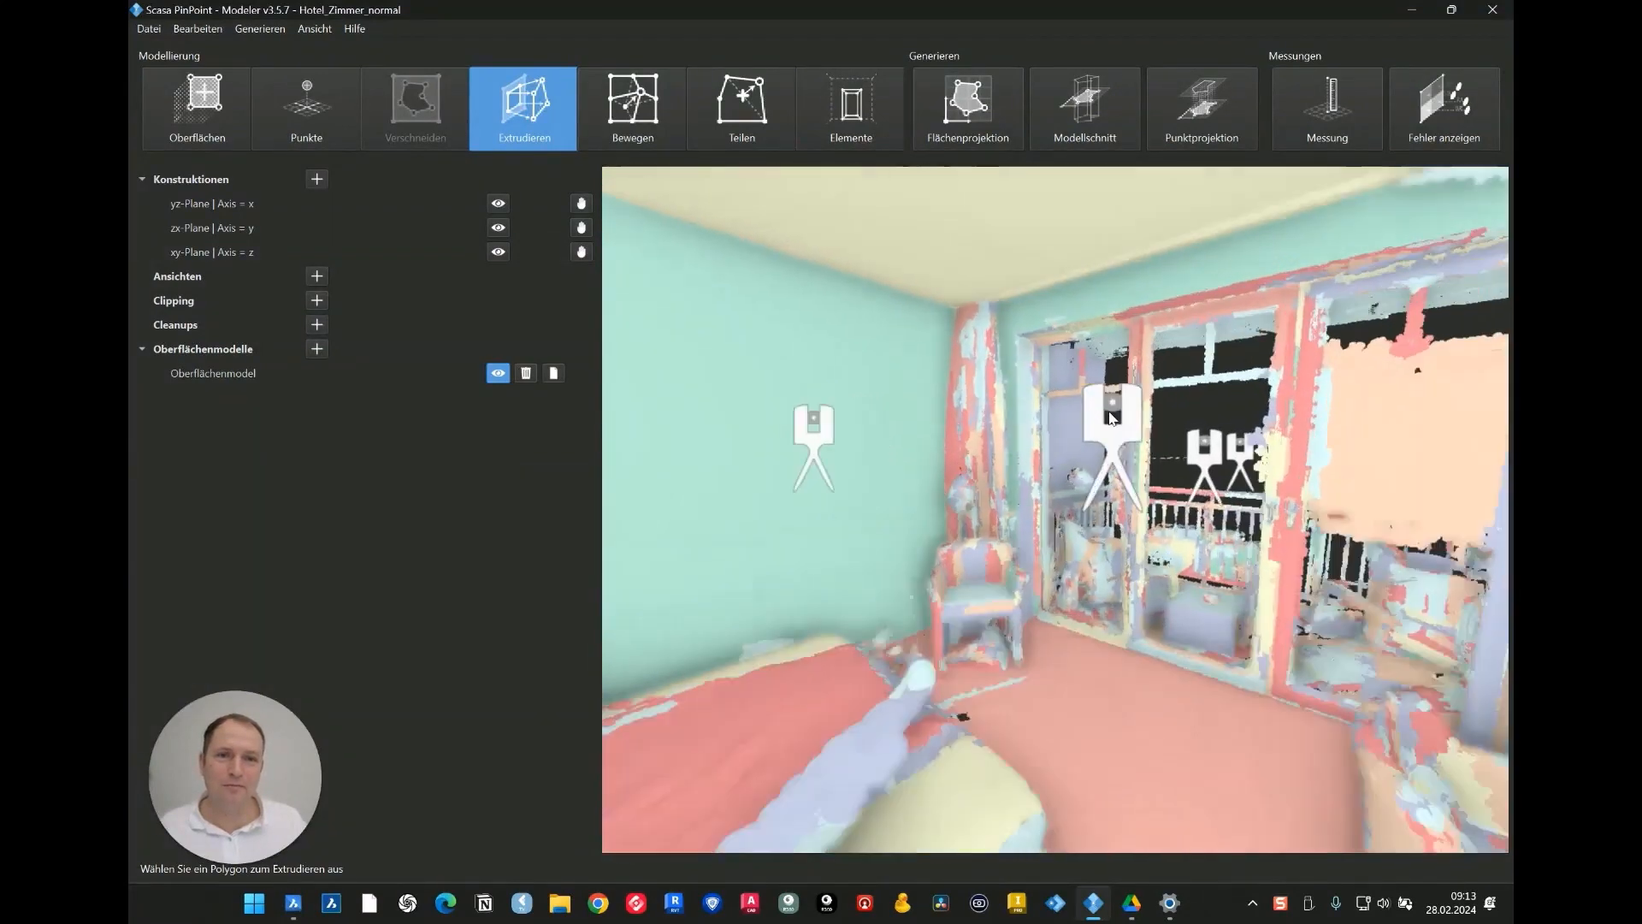
{"action": "left_click", "coordinate": [189, 115]}
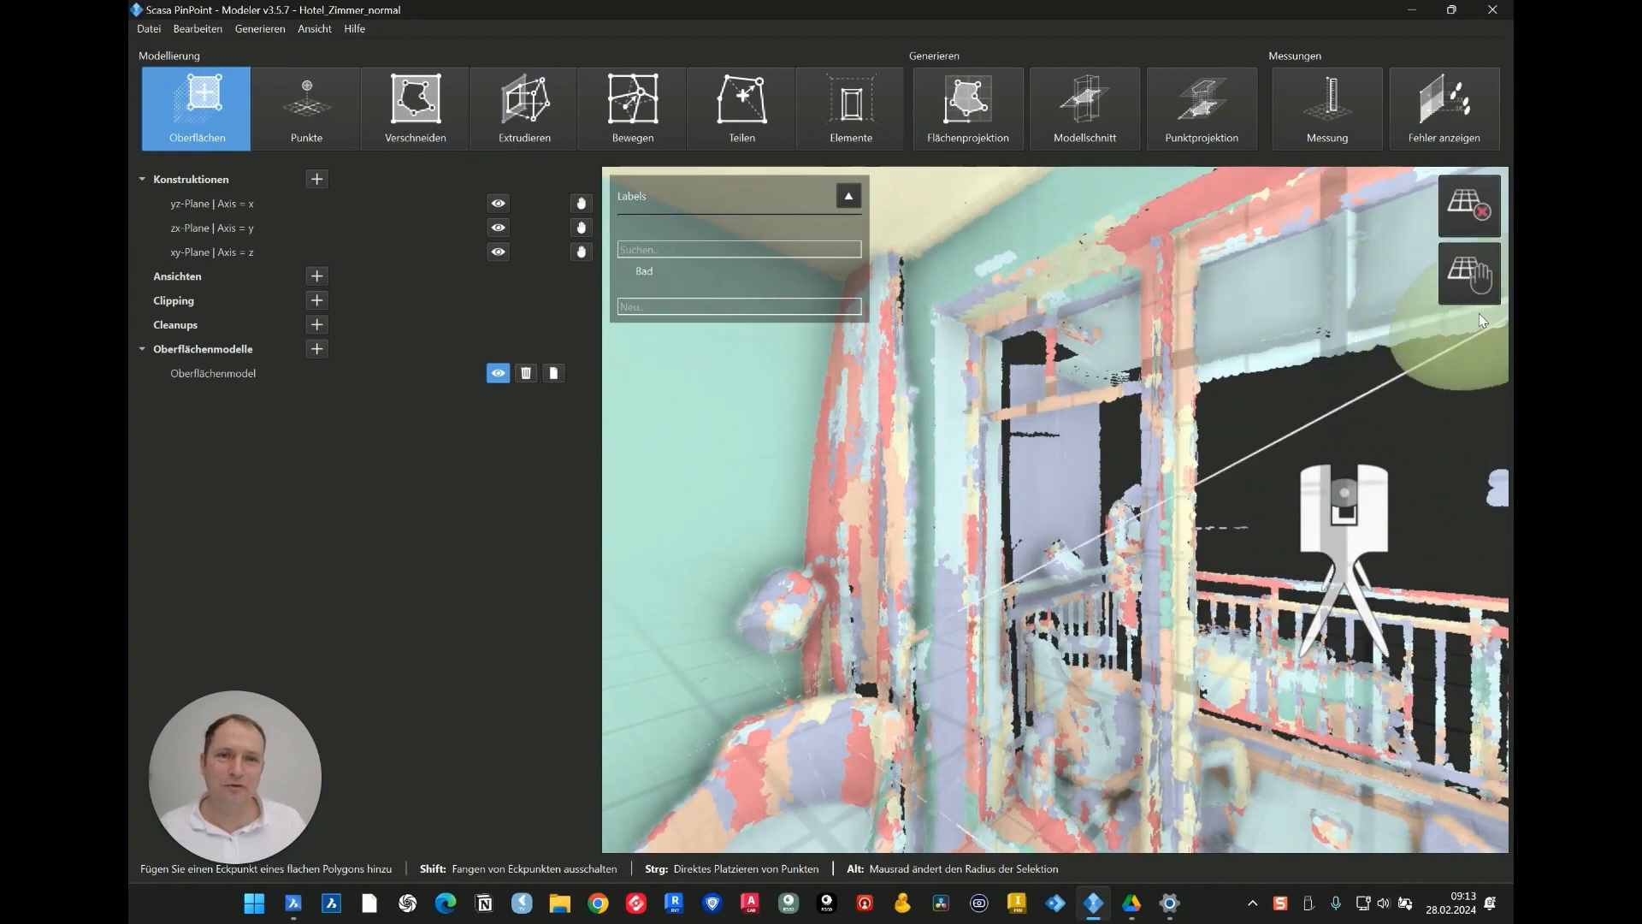
{"action": "left_click", "coordinate": [1470, 282]}
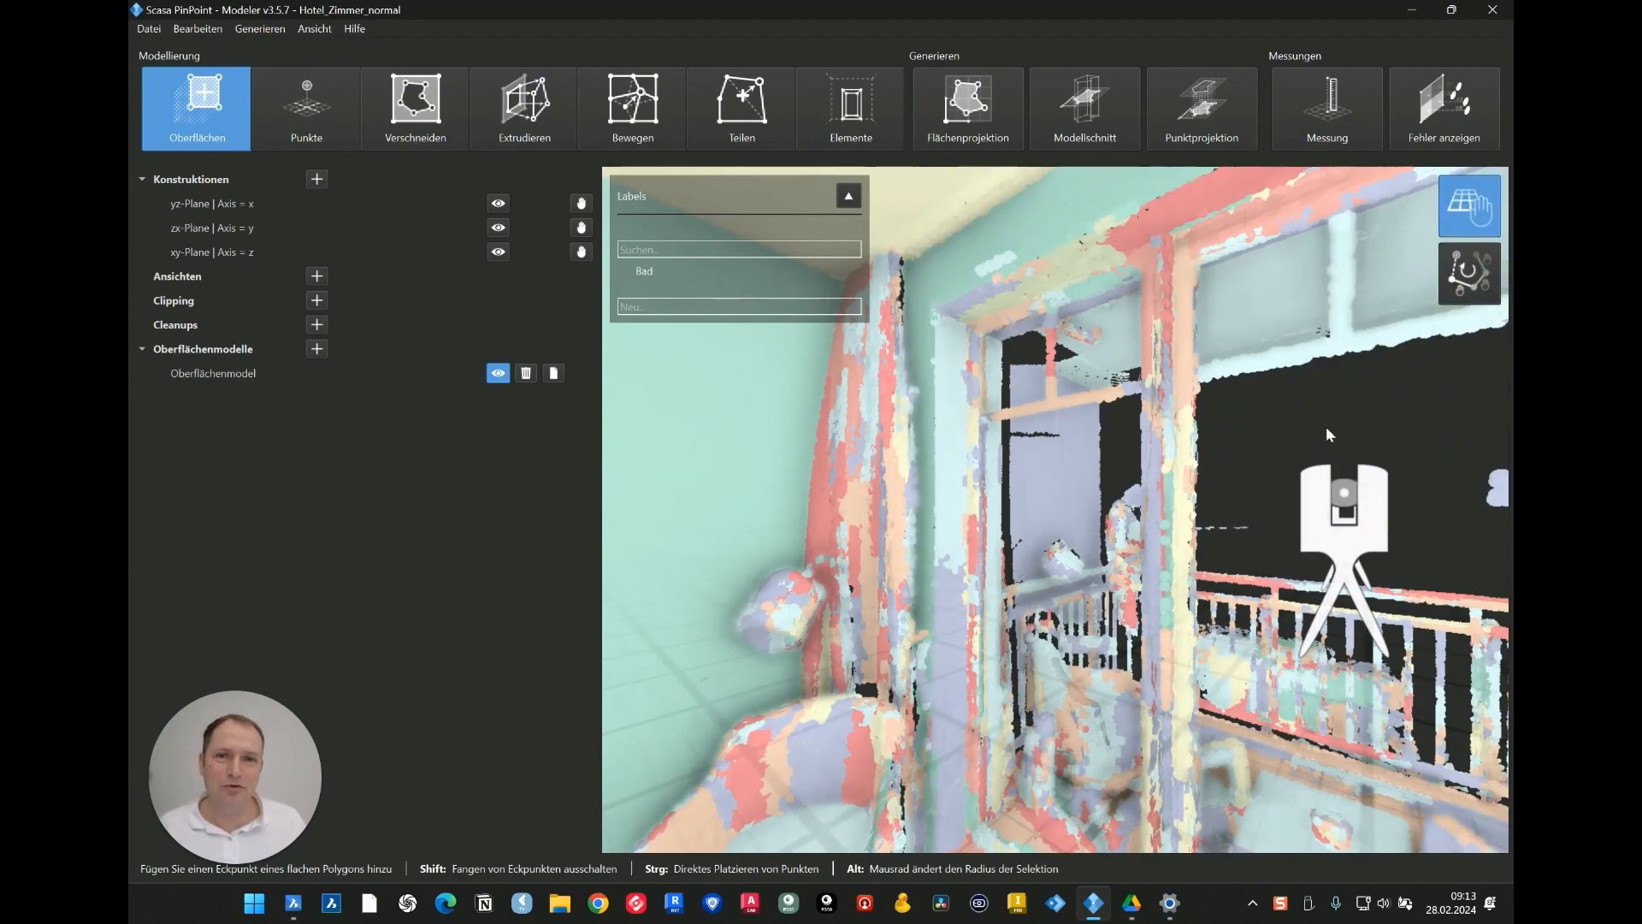
{"action": "left_click_drag", "start_coordinate": [1245, 500], "coordinate": [1070, 522]}
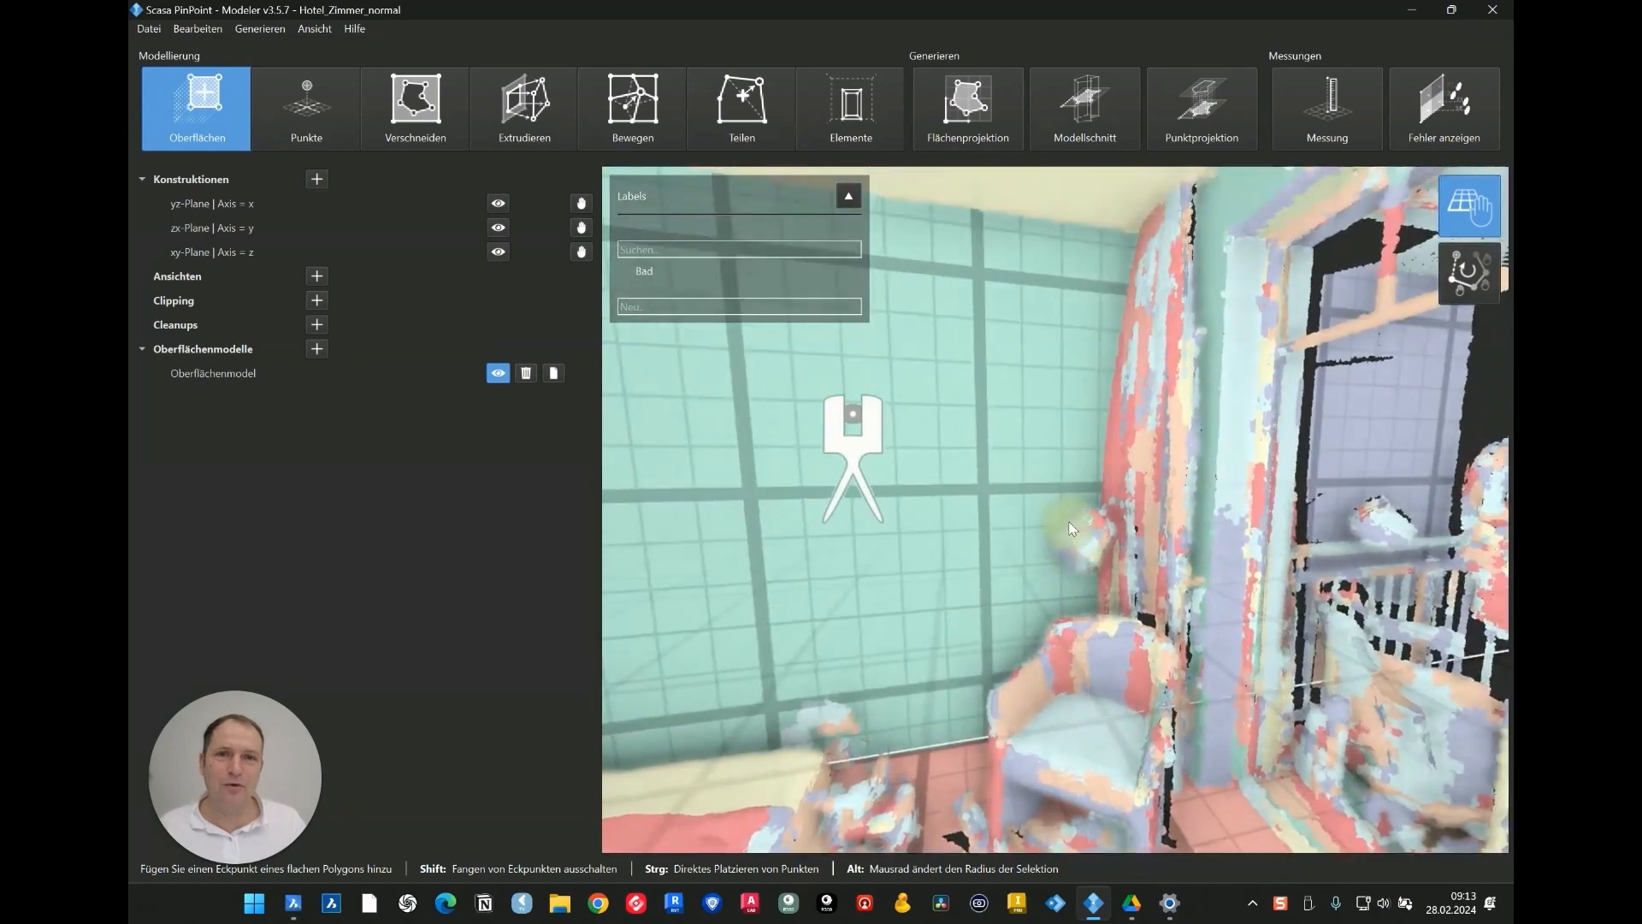
{"action": "left_click", "coordinate": [983, 360]}
Intersect the bedroom floor surface with the window wall, the long red side wall and the entrance door wall.
{"action": "left_click_drag", "start_coordinate": [971, 470], "coordinate": [1149, 481]}
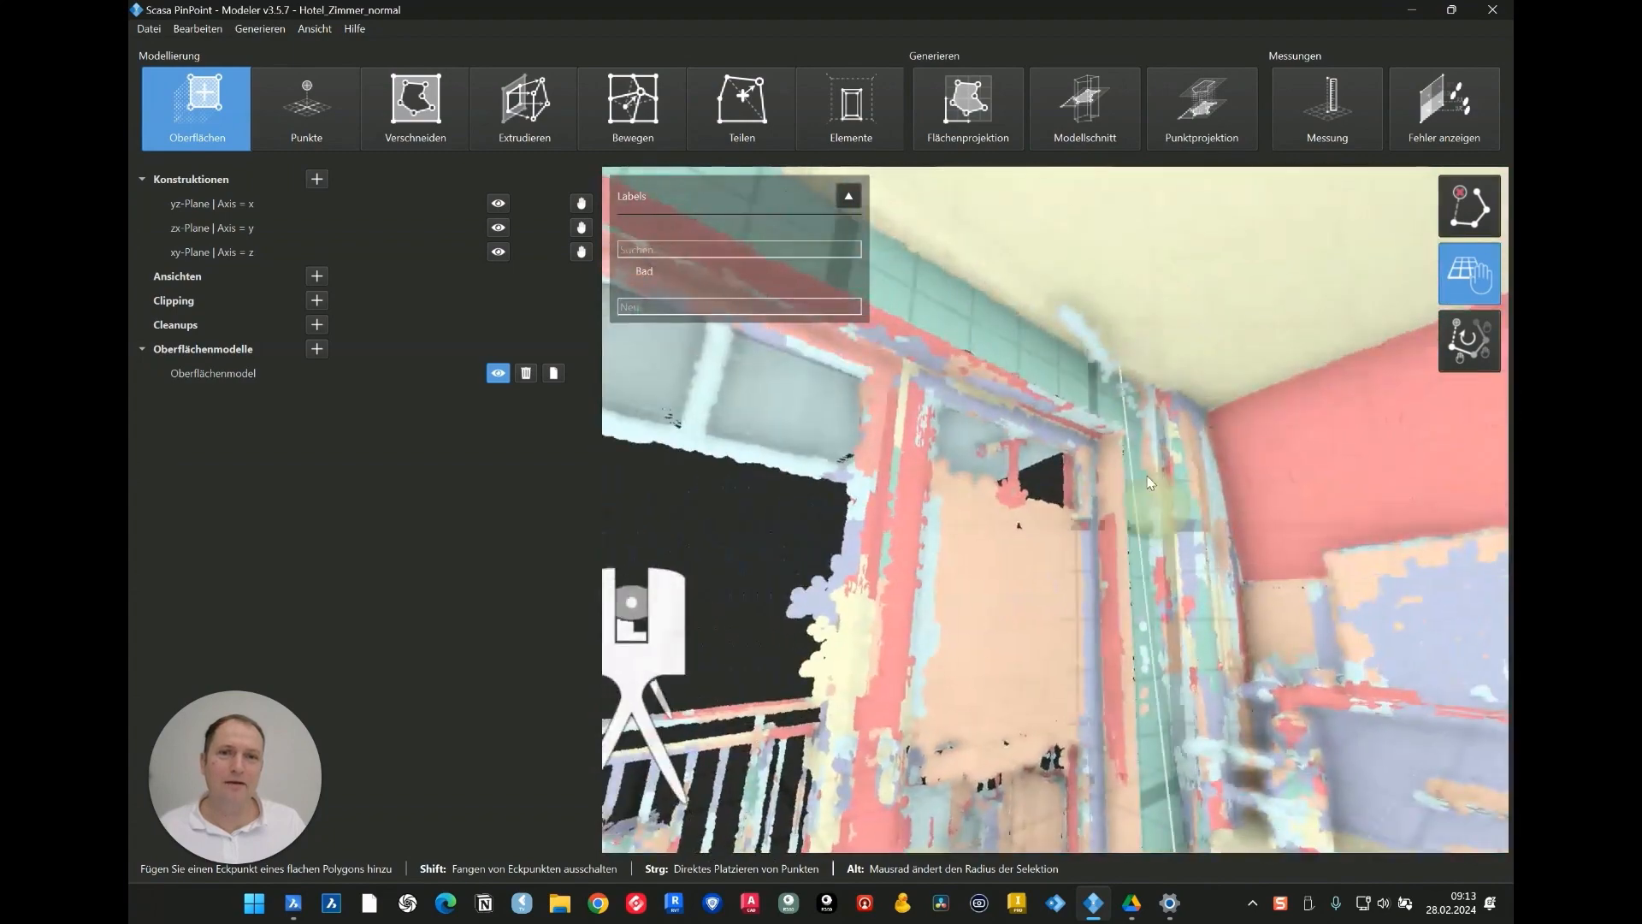
{"action": "left_click", "coordinate": [1034, 355]}
{"action": "left_click_drag", "start_coordinate": [1074, 371], "coordinate": [1369, 522]}
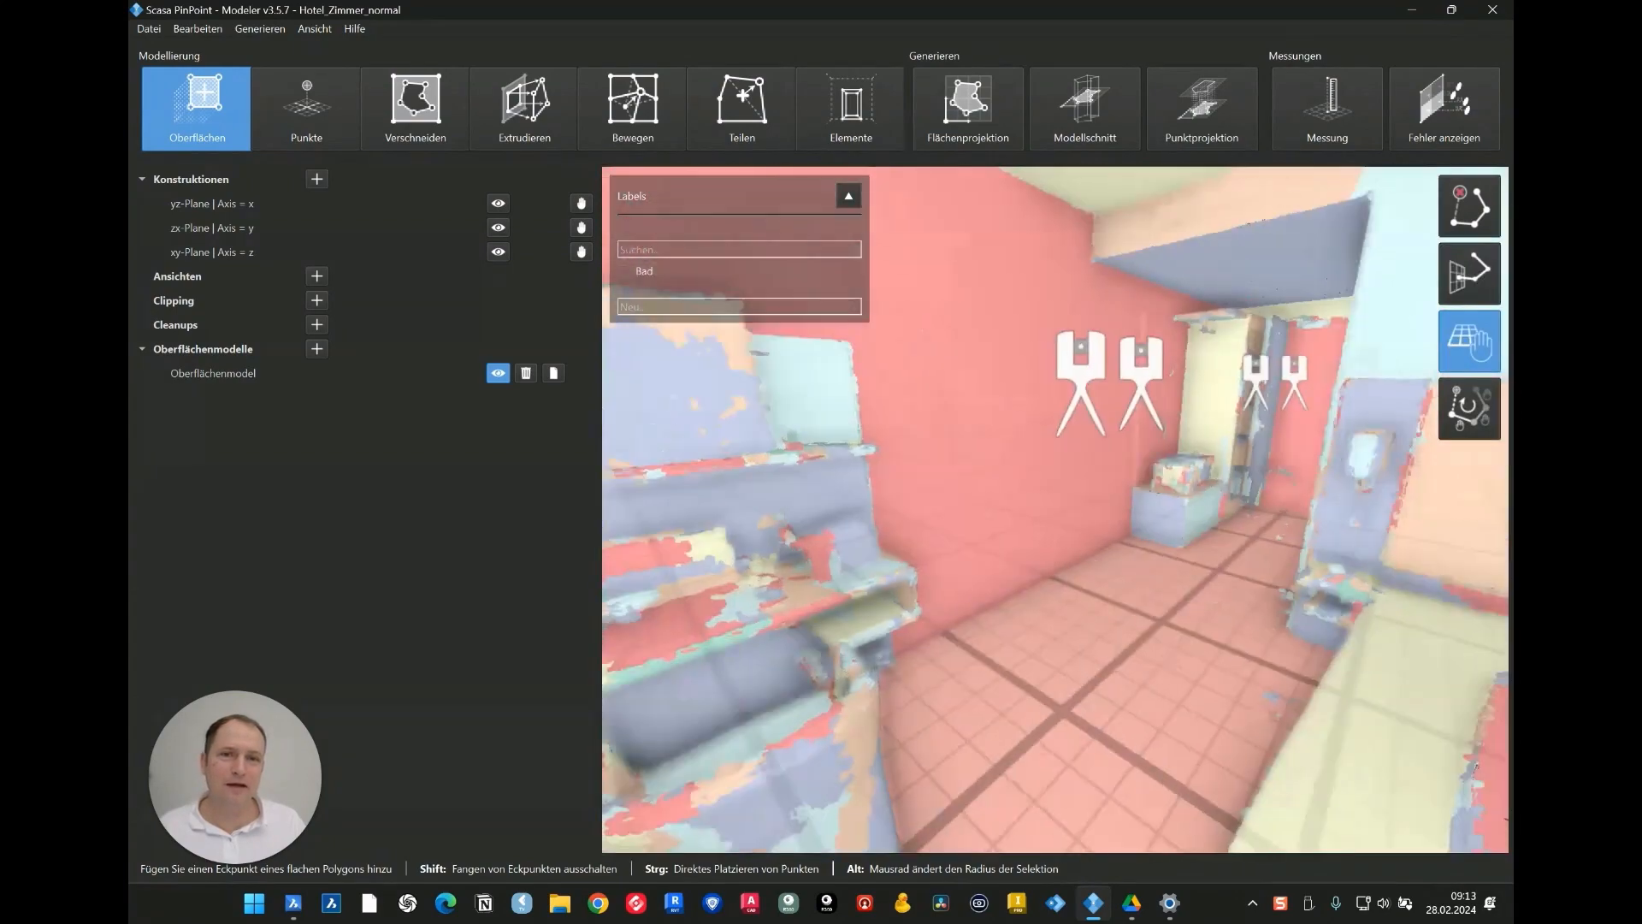
{"action": "left_click", "coordinate": [980, 318]}
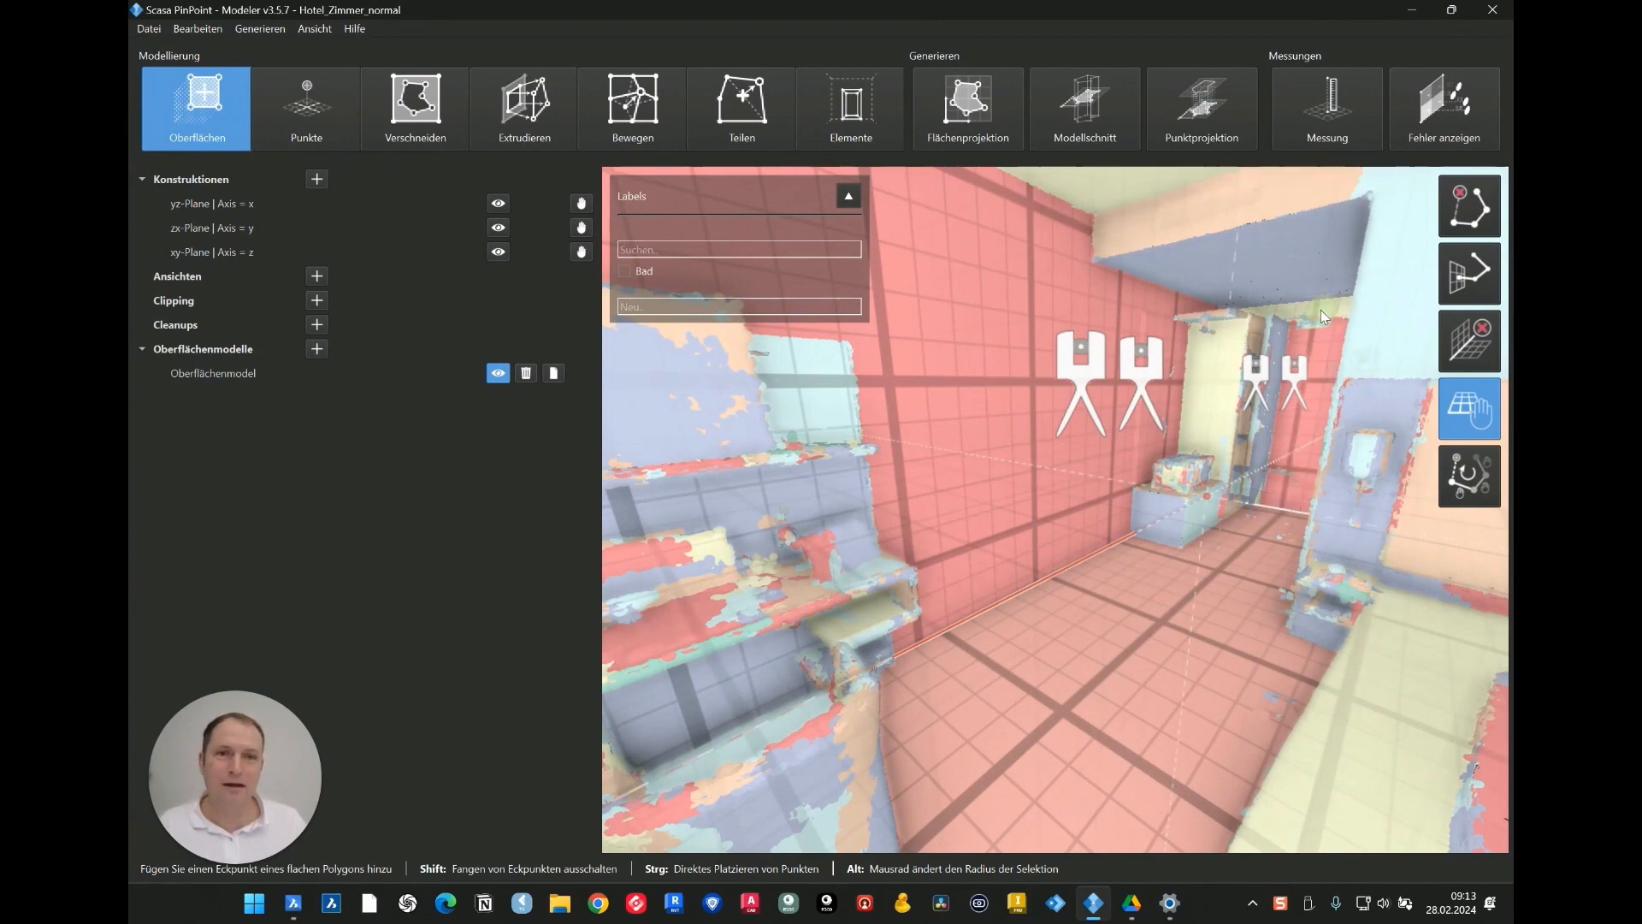
{"action": "scroll", "coordinate": [1300, 366], "scroll_direction": "up", "scroll_amount": 8}
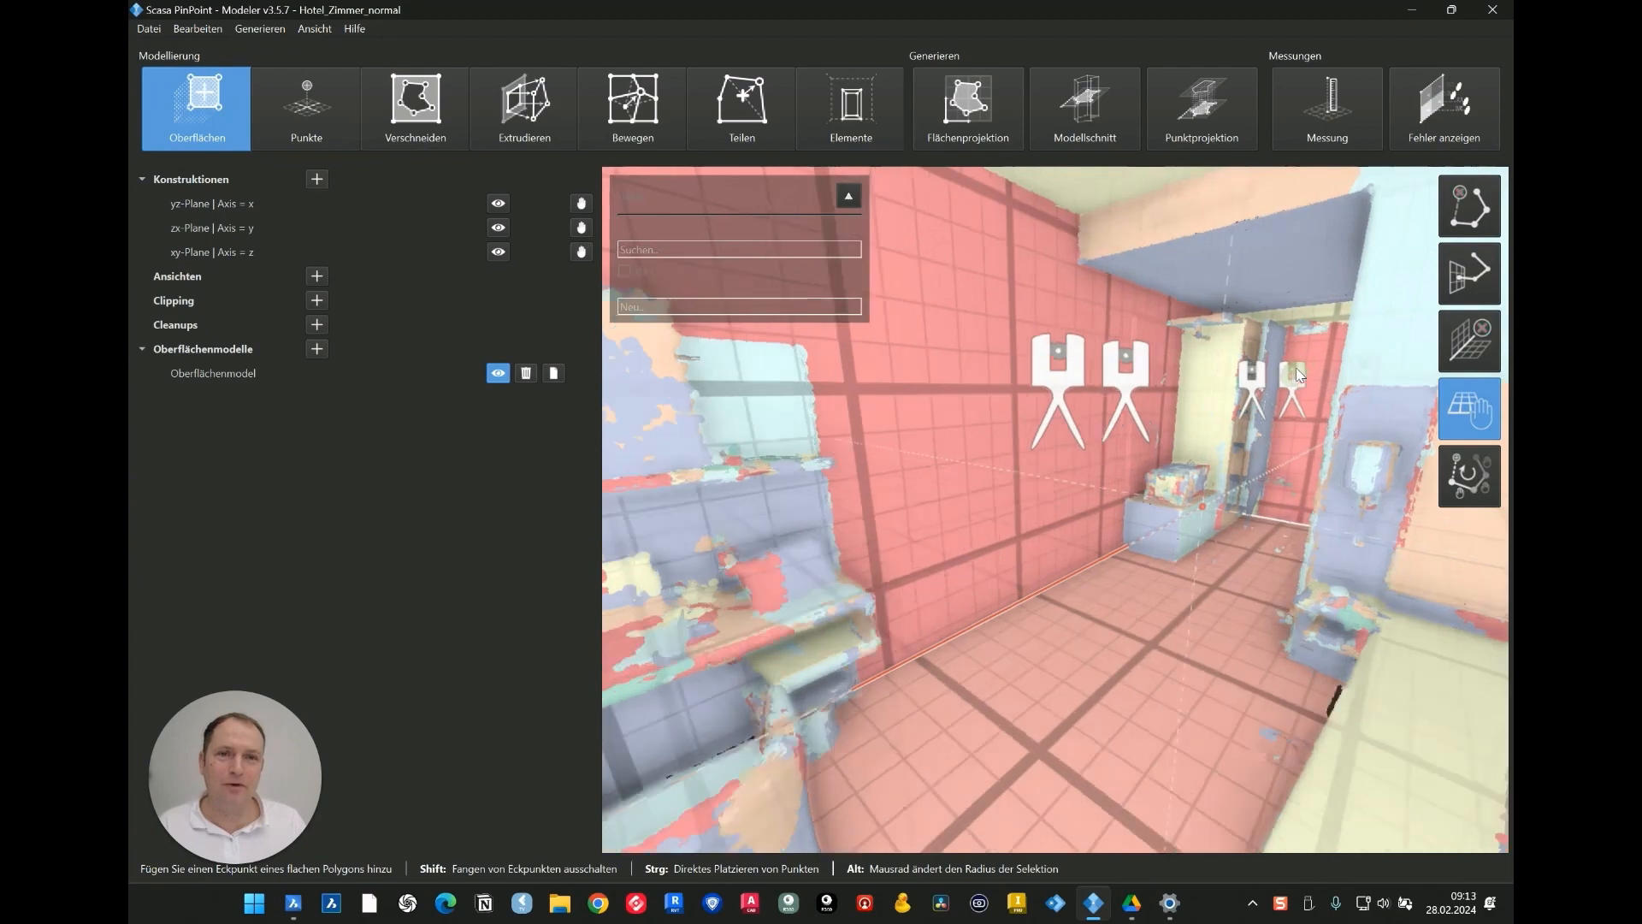
{"action": "middle_click_drag", "start_coordinate": [1339, 509], "coordinate": [1373, 414]}
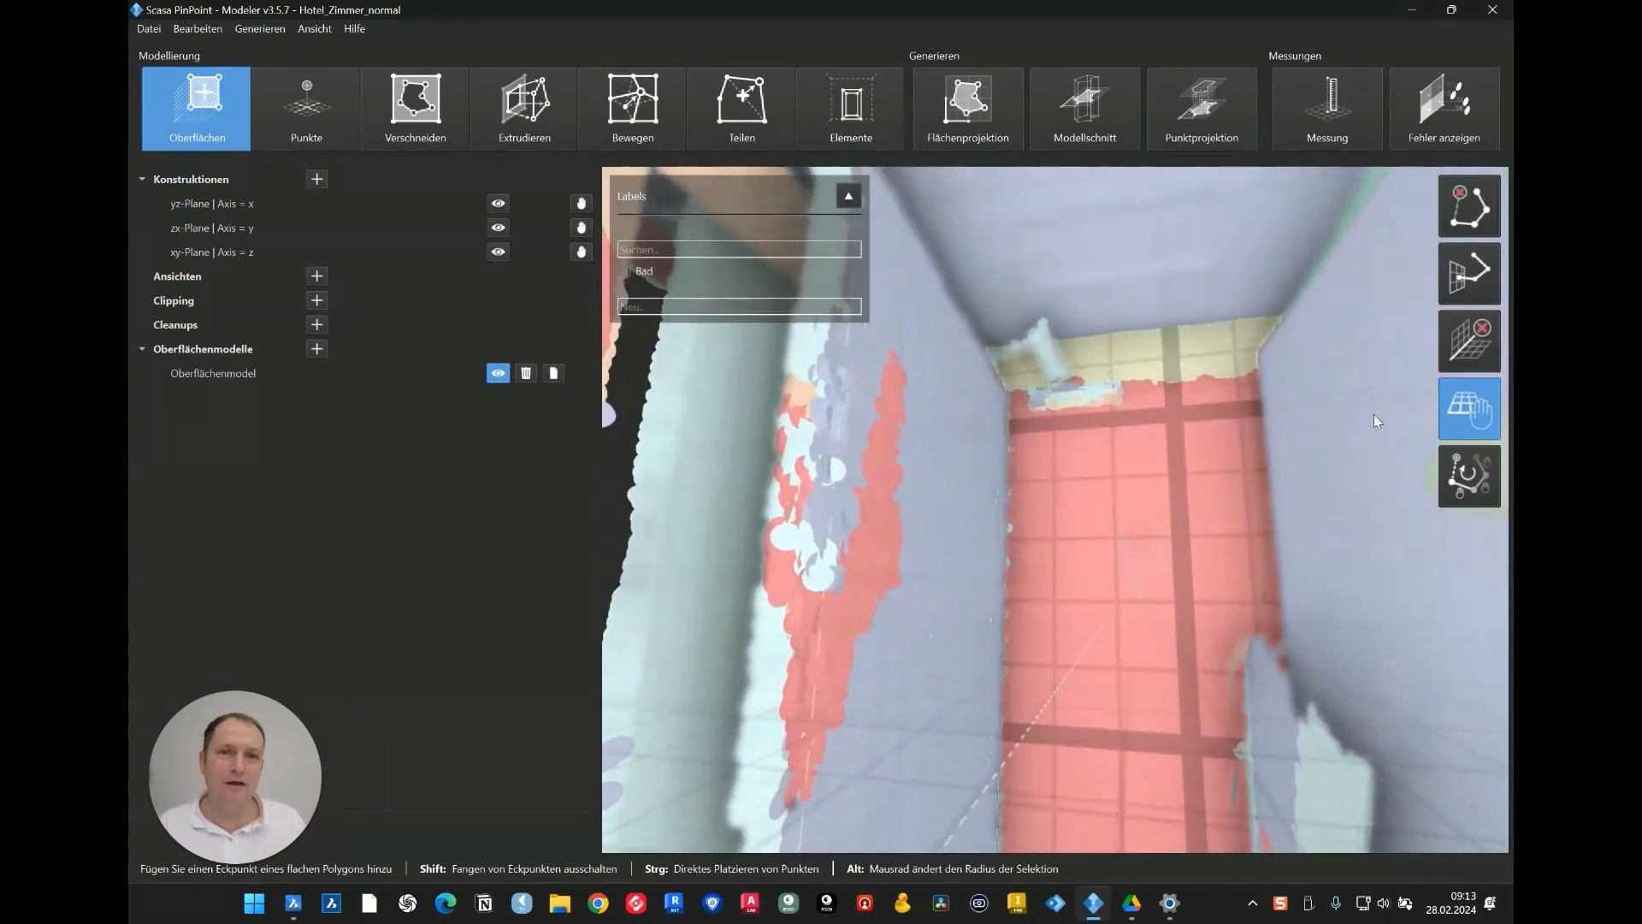
{"action": "left_click", "coordinate": [1187, 357]}
Add the remaining hallway and bedroom walls as boundaries and close the bedroom floor polygon.
{"action": "mouse_move", "coordinate": [1187, 356]}
{"action": "middle_mouse_down"}
{"action": "mouse_move", "coordinate": [1128, 598]}
{"action": "mouse_move", "coordinate": [1080, 498]}
{"action": "mouse_move", "coordinate": [1171, 219]}
{"action": "mouse_move", "coordinate": [1132, 255]}
{"action": "mouse_move", "coordinate": [1049, 284]}
{"action": "mouse_move", "coordinate": [1283, 513]}
{"action": "mouse_move", "coordinate": [1360, 544]}
{"action": "mouse_move", "coordinate": [1257, 473]}
{"action": "mouse_move", "coordinate": [1281, 574]}
{"action": "mouse_move", "coordinate": [1486, 554]}
{"action": "middle_mouse_up"}
{"action": "left_click", "coordinate": [1058, 306]}
{"action": "left_click", "coordinate": [1249, 462]}
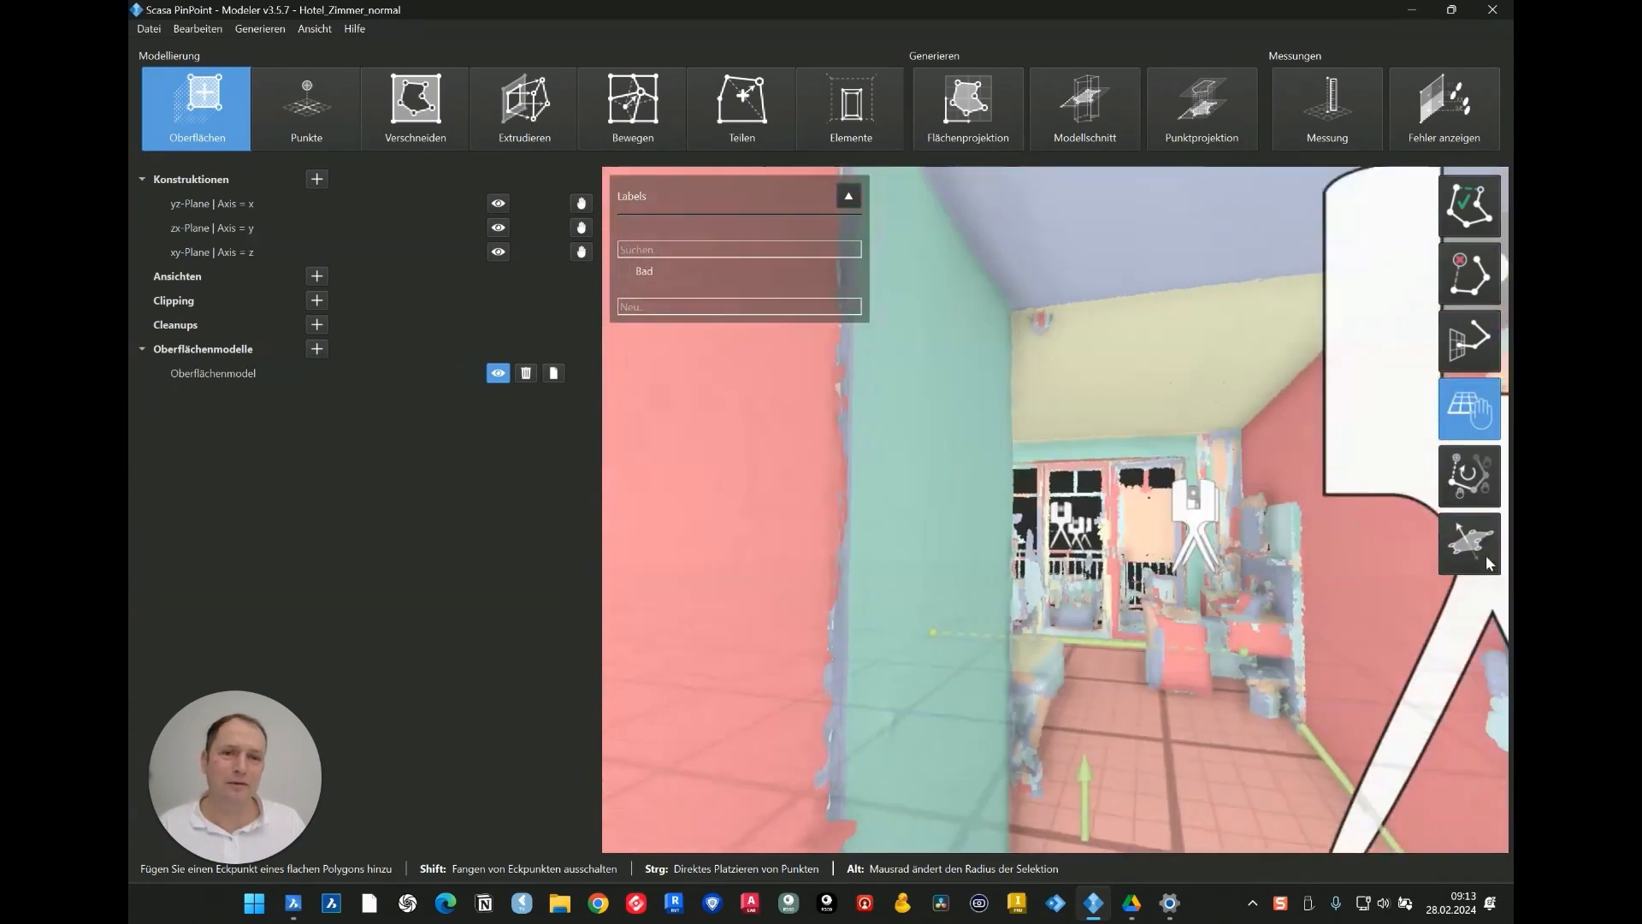
{"action": "scroll", "coordinate": [1206, 509], "scroll_direction": "up", "scroll_amount": 4}
{"action": "middle_click_drag", "start_coordinate": [1206, 511], "coordinate": [1331, 533]}
{"action": "scroll", "coordinate": [1175, 507], "scroll_direction": "up", "scroll_amount": 3}
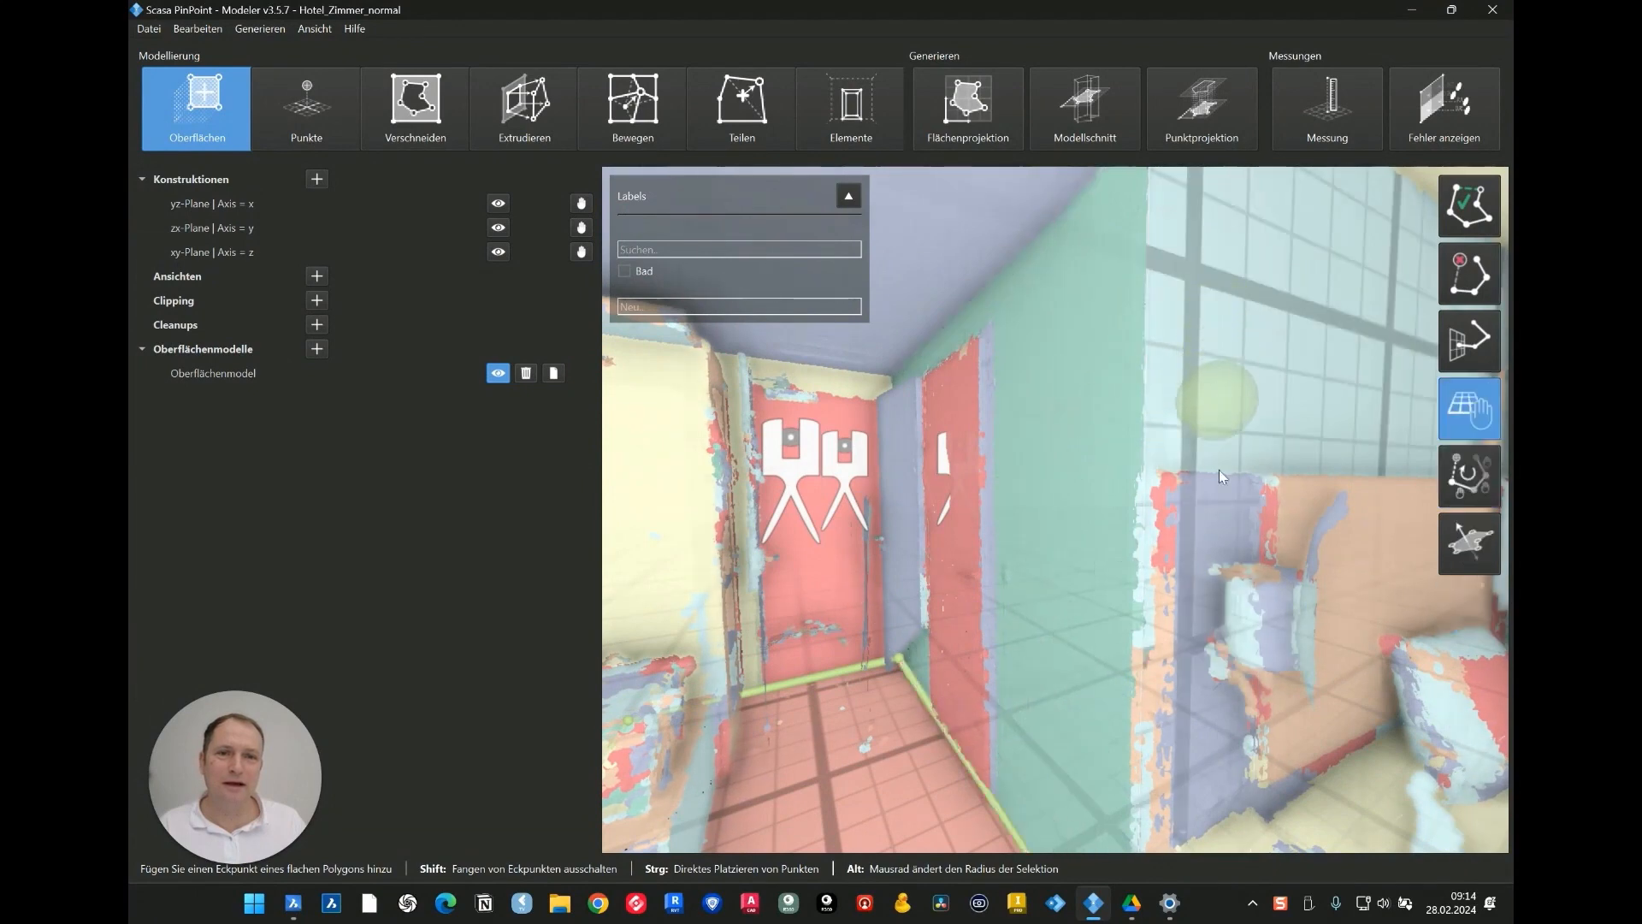
{"action": "middle_click_drag", "start_coordinate": [1219, 470], "coordinate": [1220, 430]}
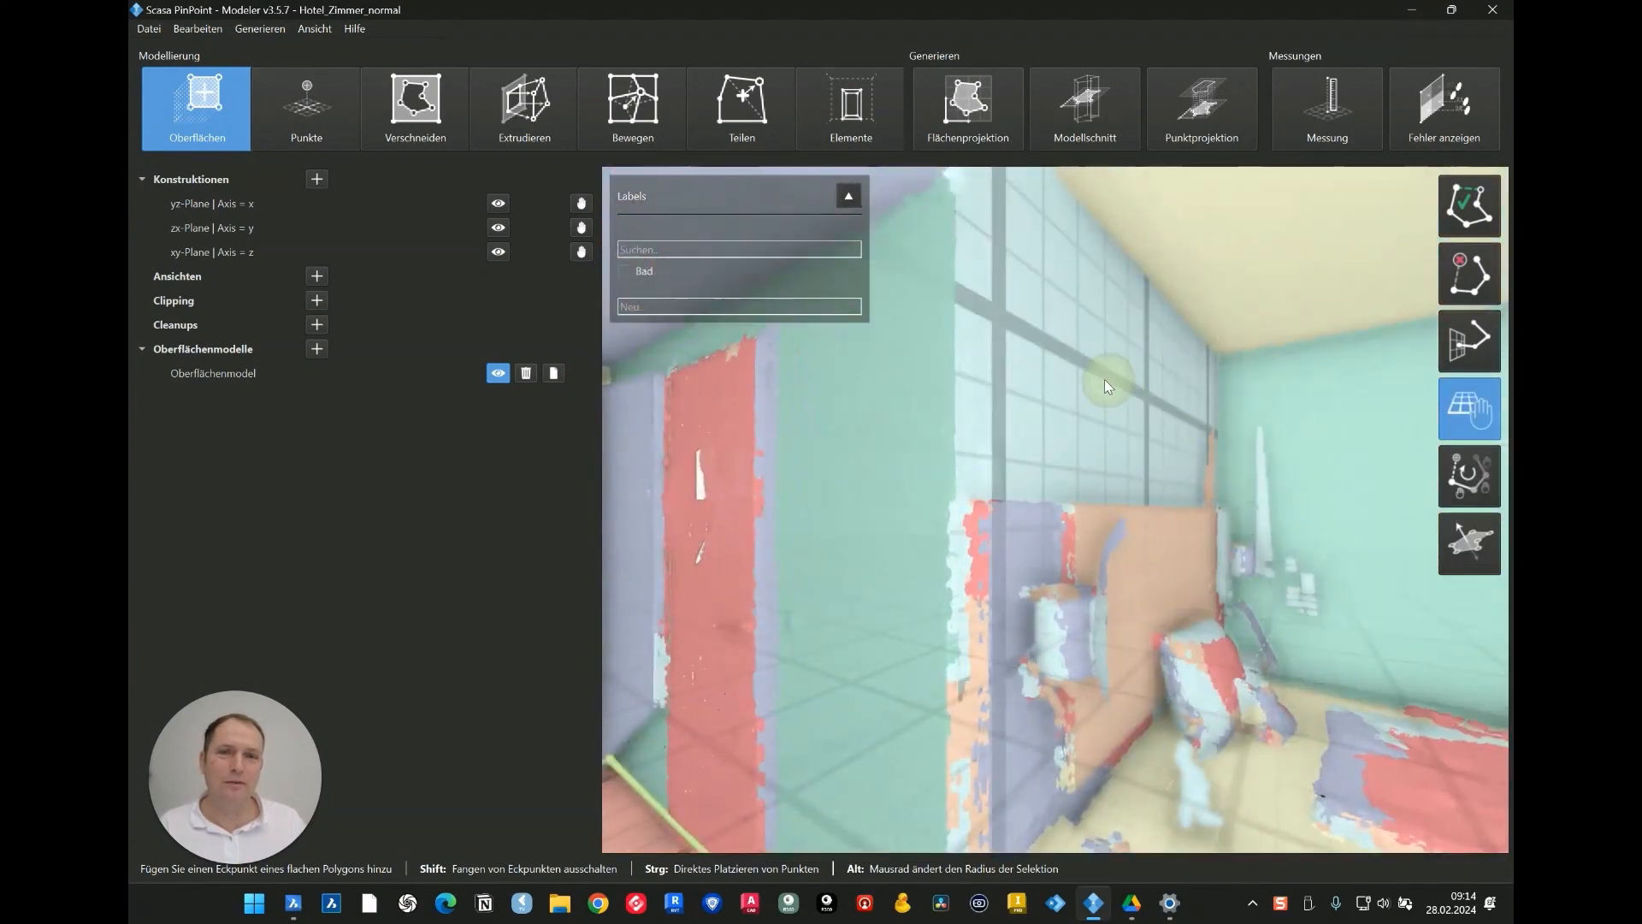
{"action": "left_click", "coordinate": [1314, 415]}
{"action": "middle_click_drag", "start_coordinate": [1103, 483], "coordinate": [1331, 582]}
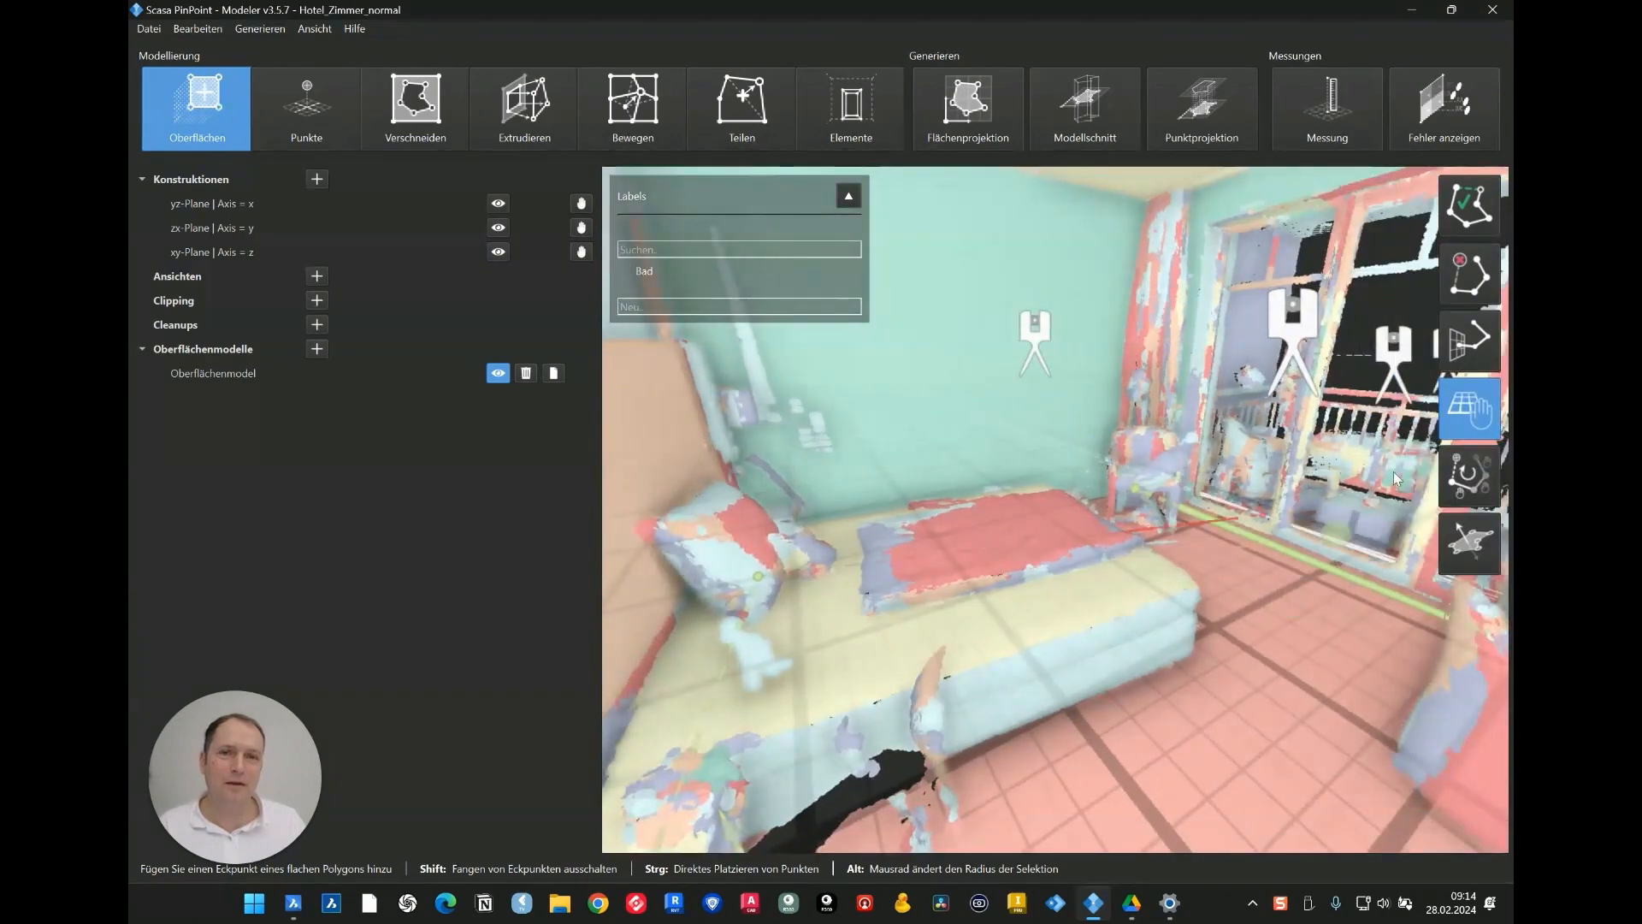
{"action": "left_click", "coordinate": [1471, 211]}
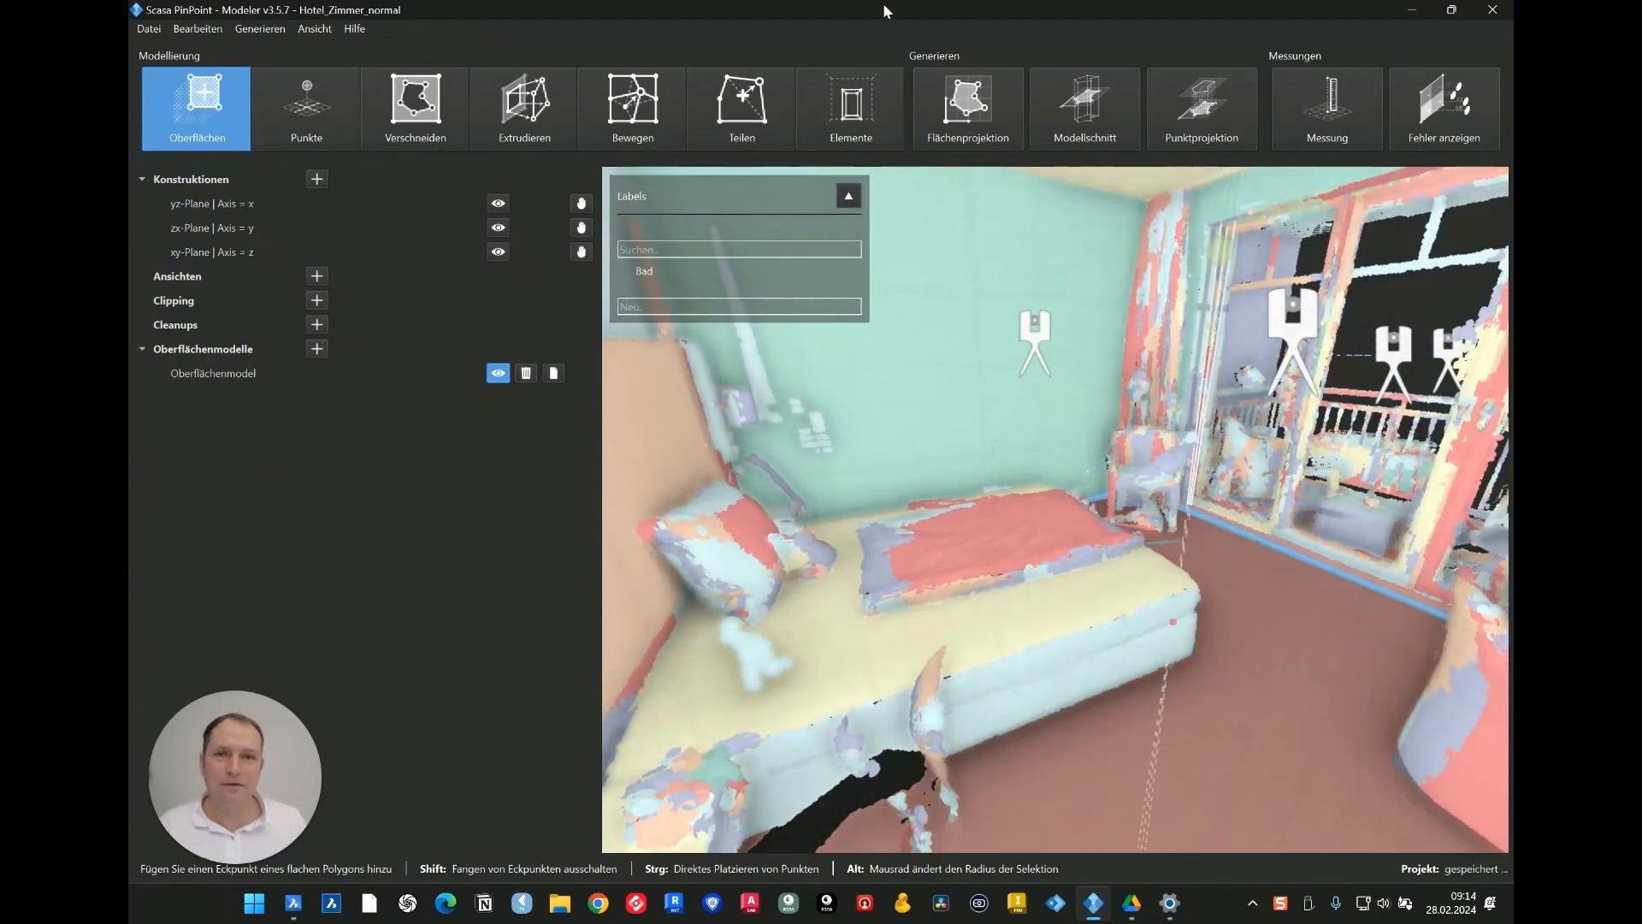
Leave surface creation, select the bedroom floor polygon and assign it a new label "Schlafen".
{"action": "left_click", "coordinate": [197, 120]}
{"action": "left_click", "coordinate": [1273, 692]}
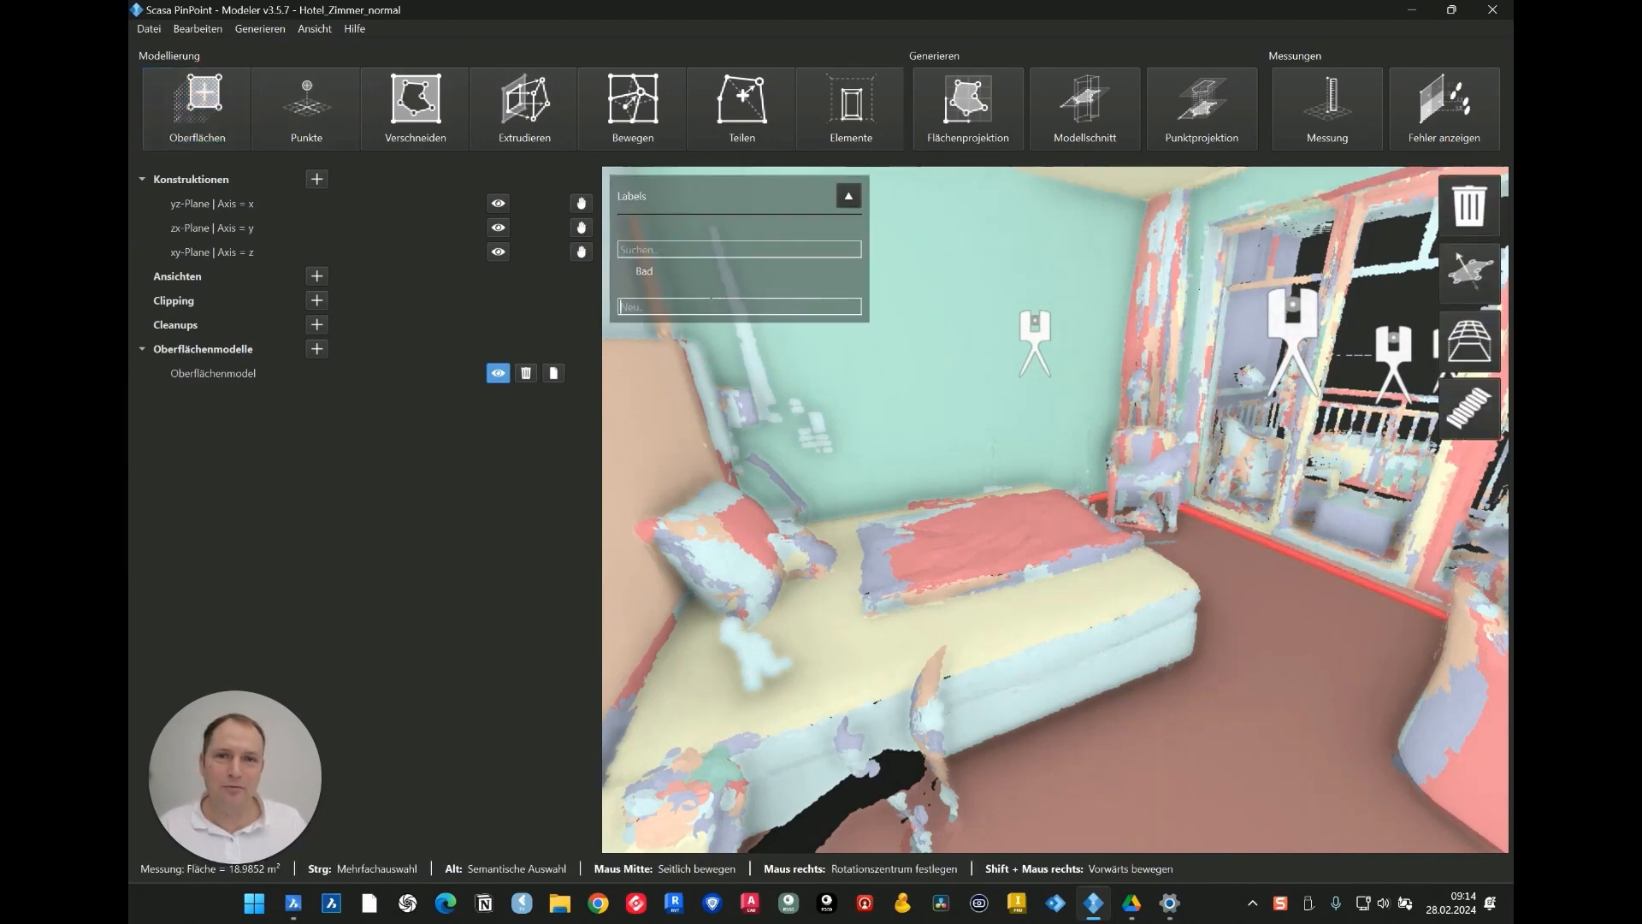
{"action": "type", "text": "Schla"}
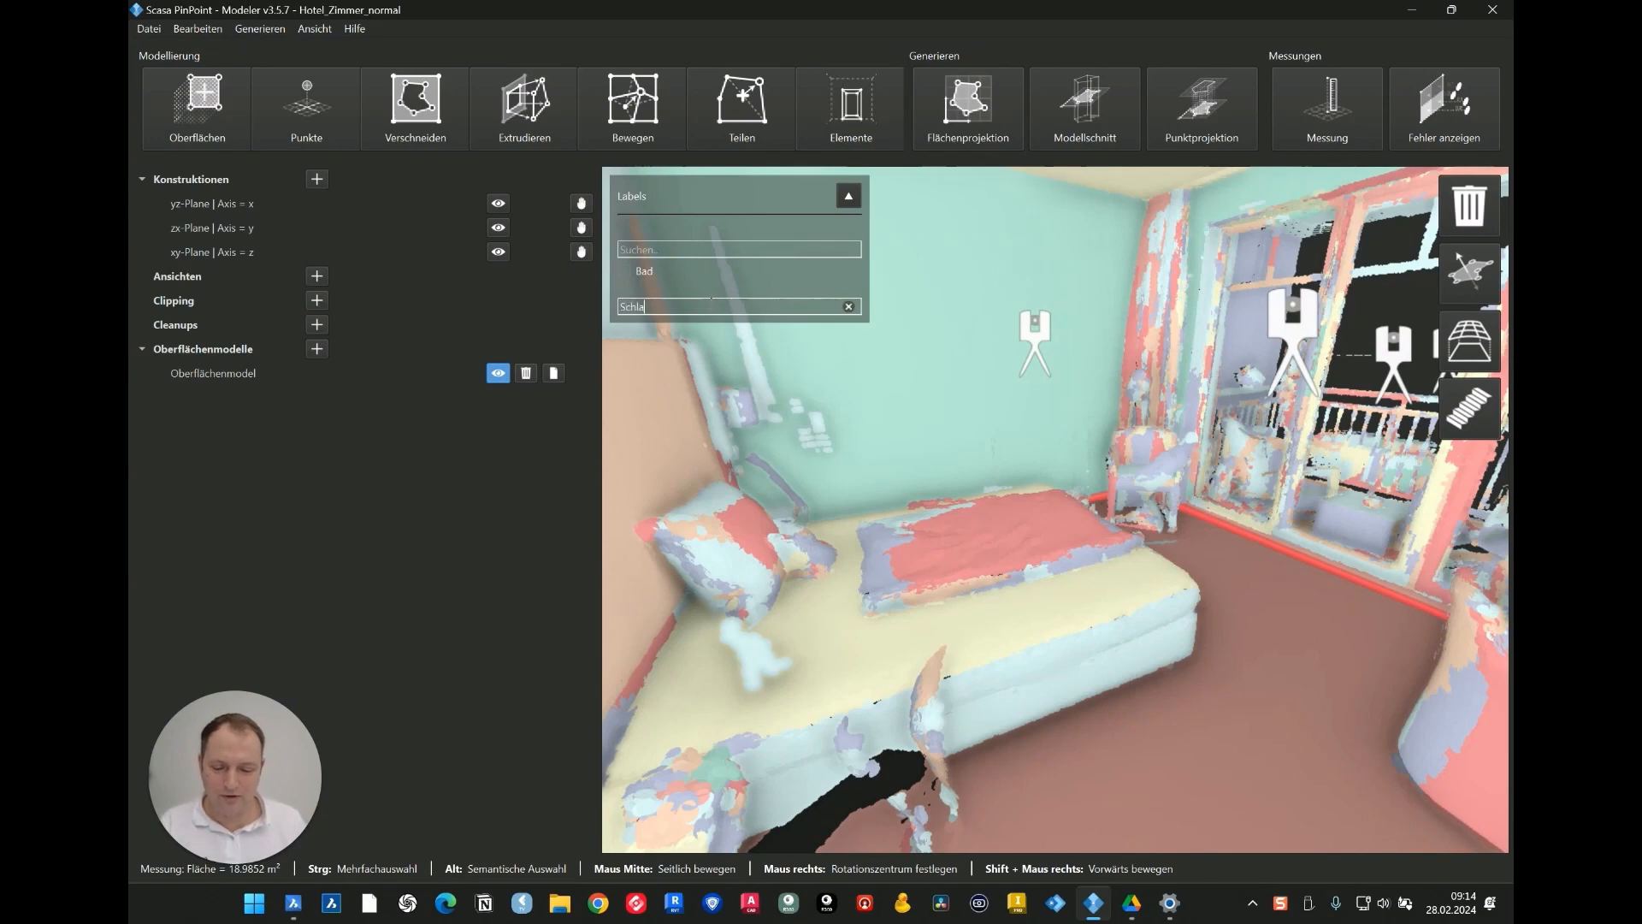
{"action": "type", "text": "fen"}
{"action": "key", "text": "Return"}
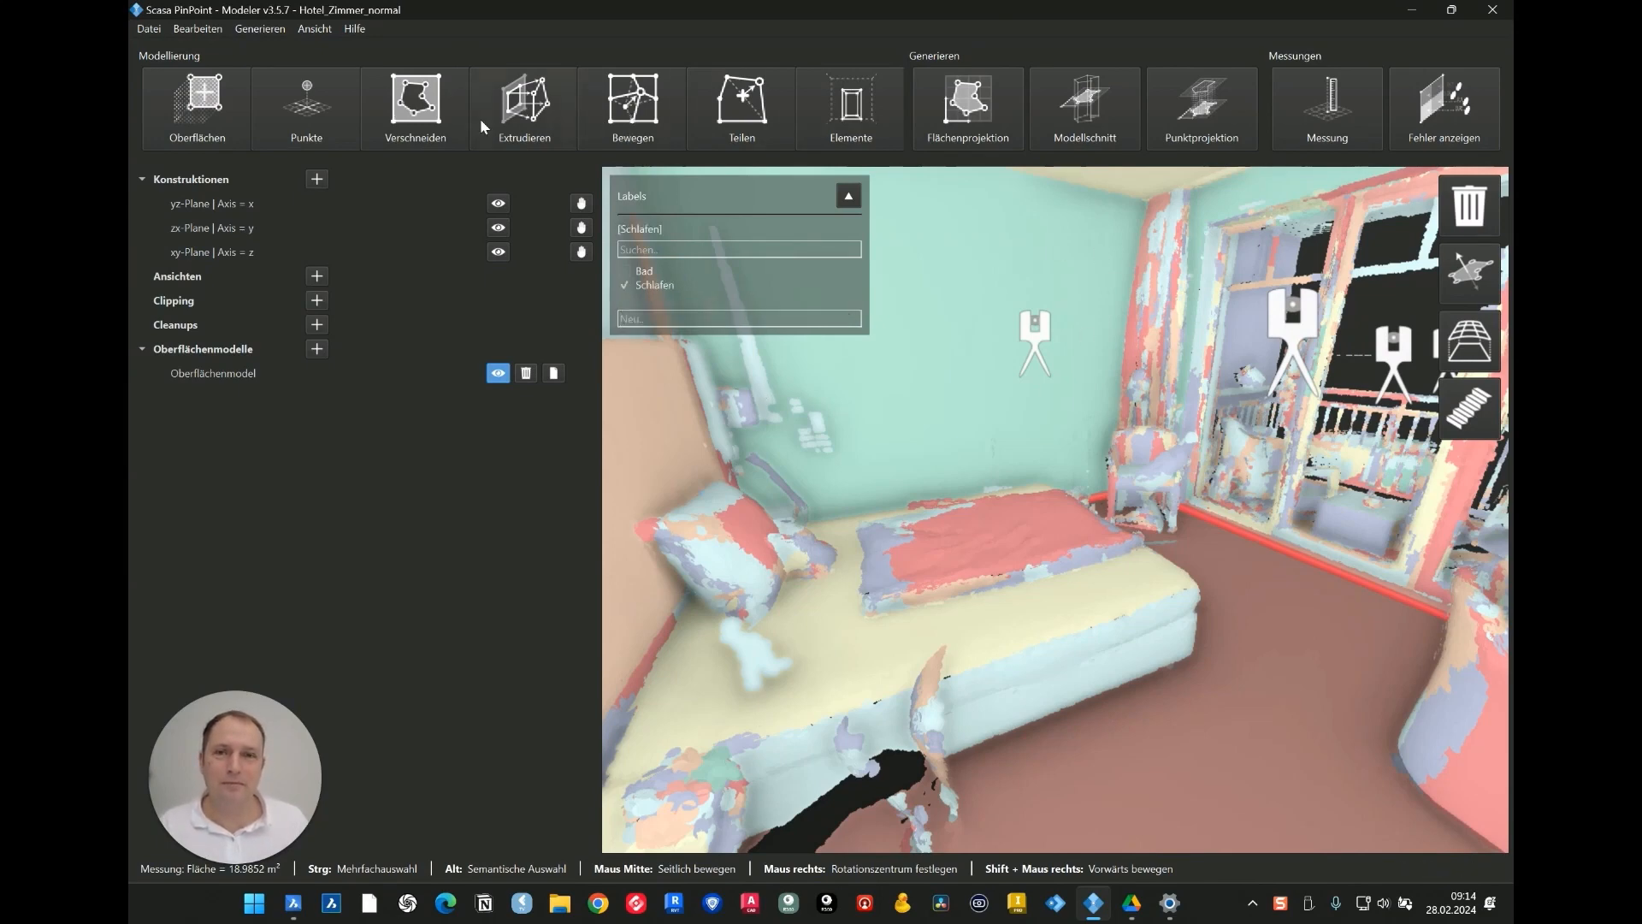
Extrude the bedroom floor polygon up to the ceiling plane and accept the volume.
{"action": "left_click", "coordinate": [529, 120]}
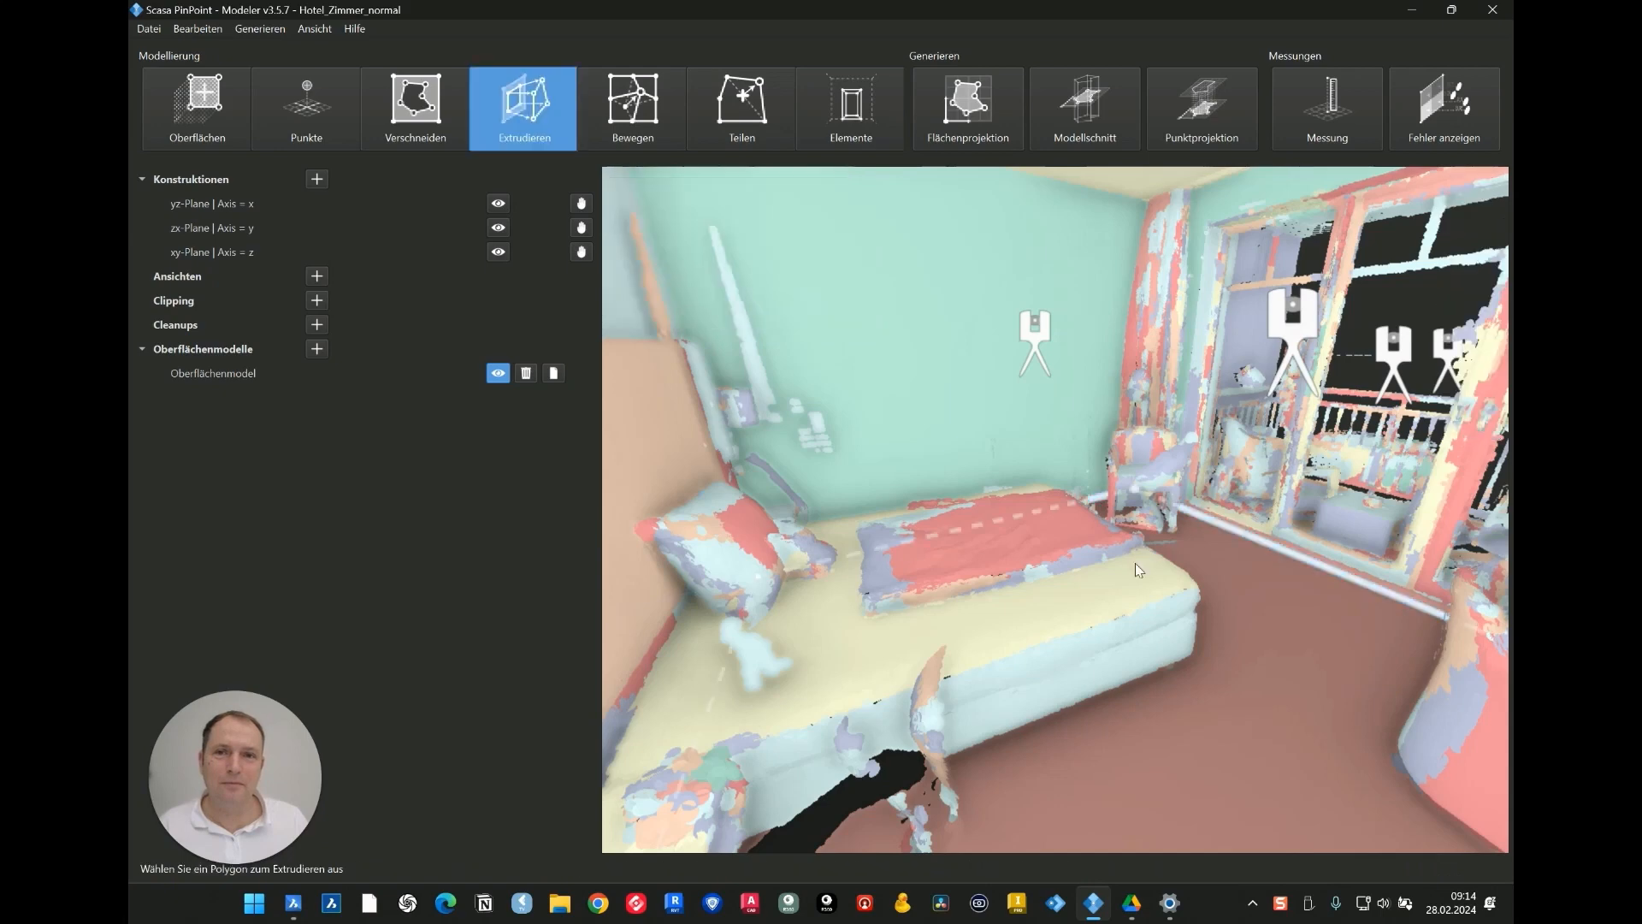
{"action": "left_click", "coordinate": [1273, 683]}
{"action": "left_click_drag", "start_coordinate": [1269, 592], "coordinate": [1259, 529]}
{"action": "left_click", "coordinate": [1172, 367]}
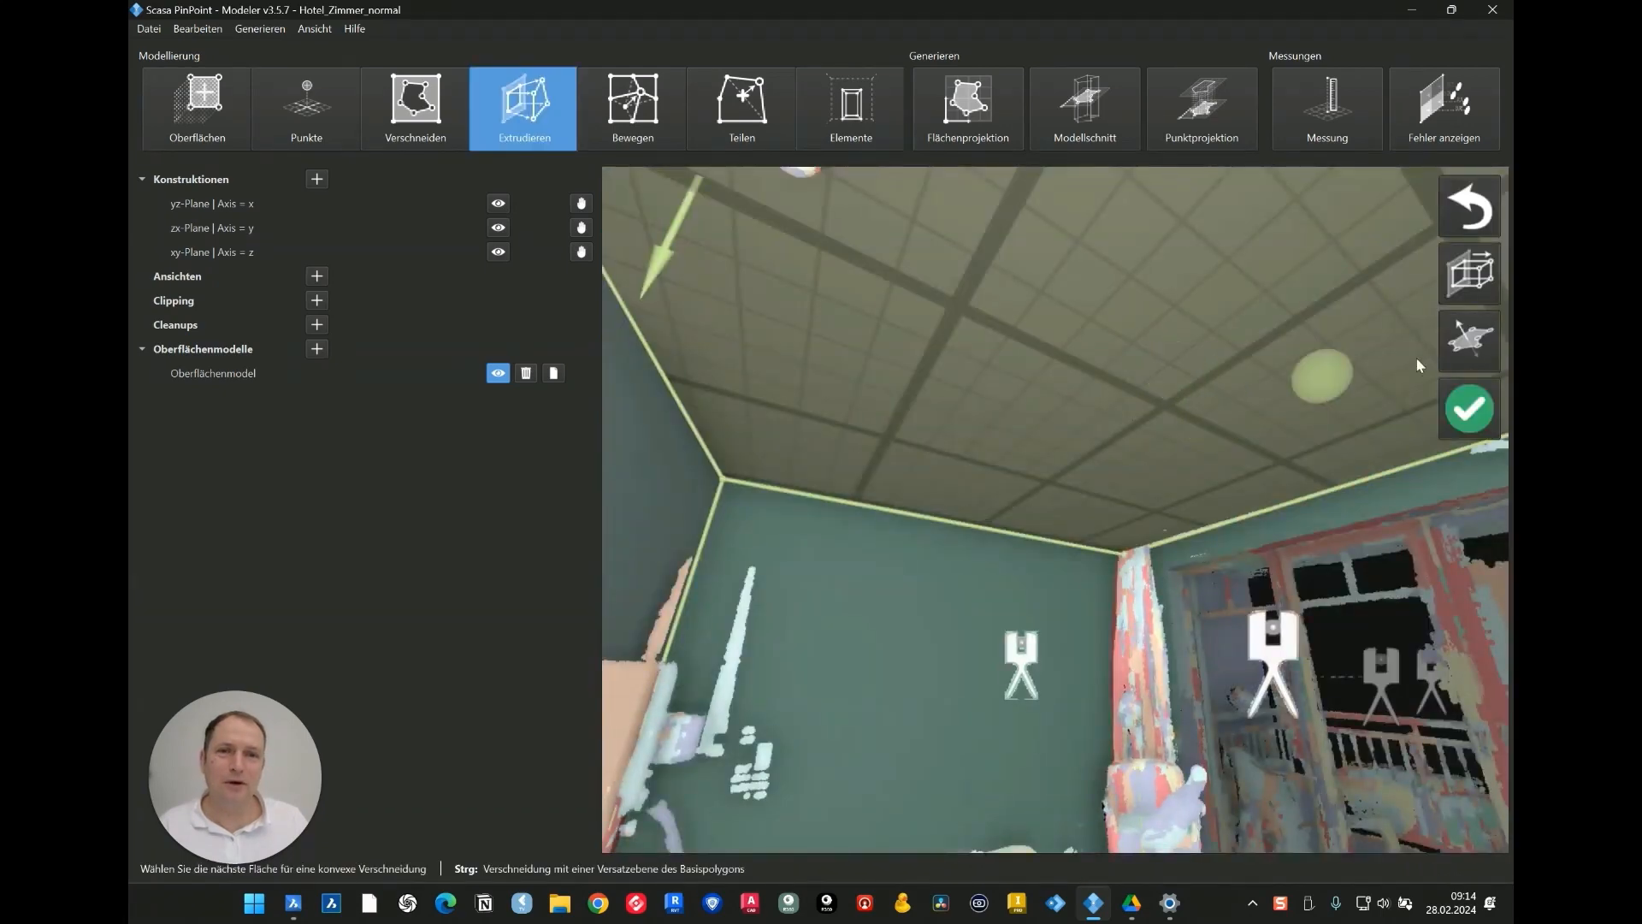
{"action": "left_click", "coordinate": [1469, 410]}
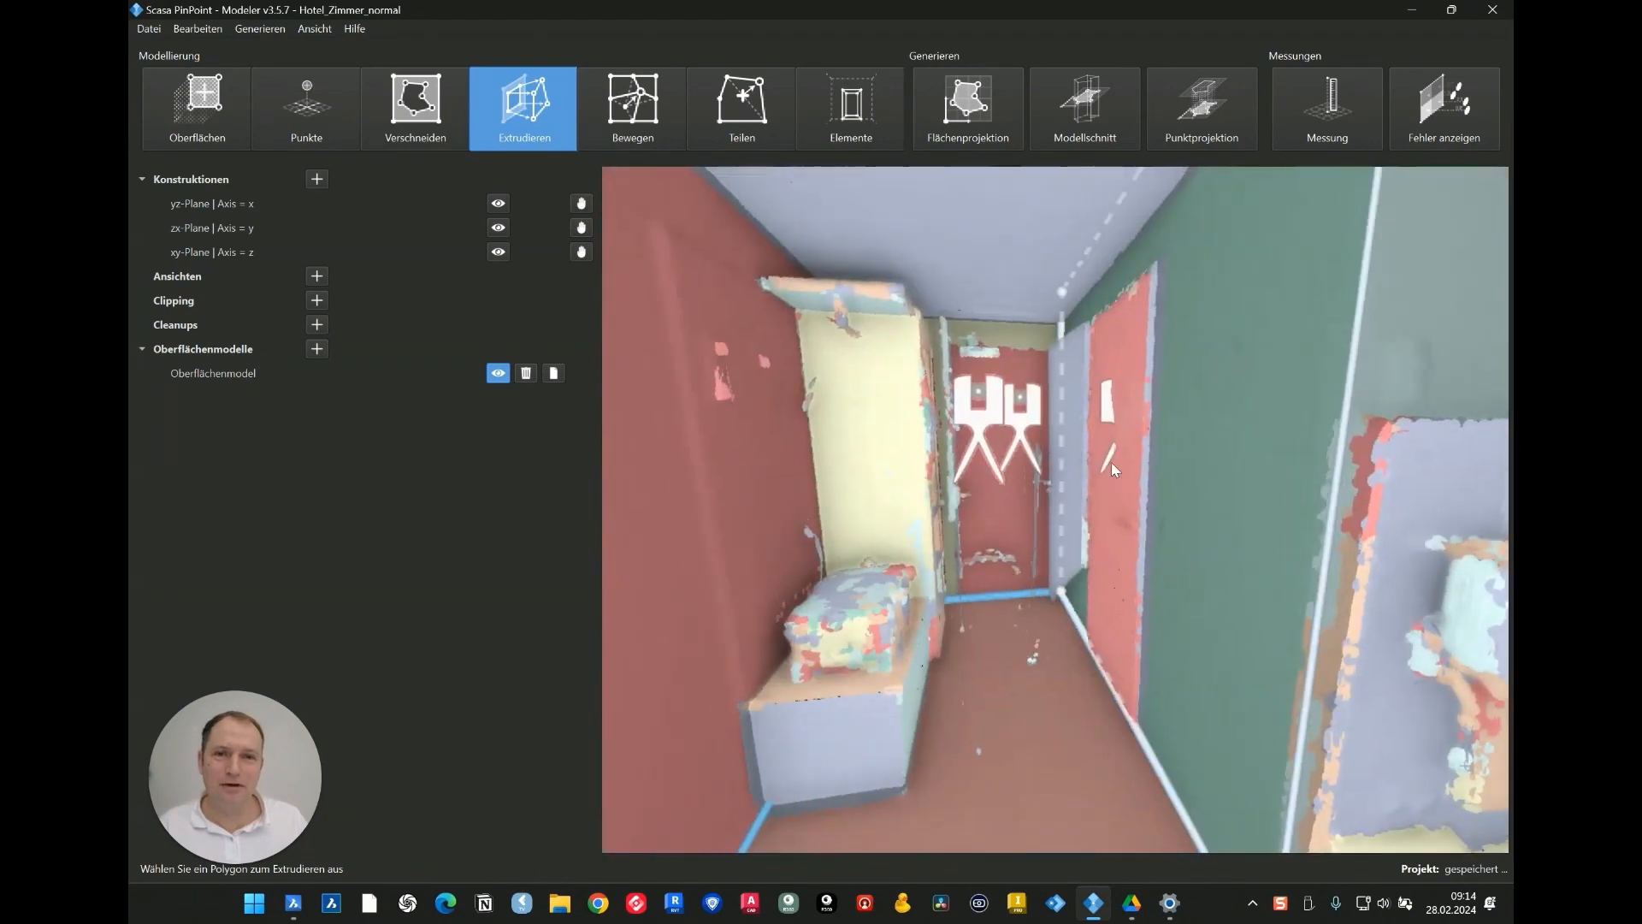
Start a door element at the bathroom doorway, attached only at Hinten and Rechts, with Vorne and Links disabled.
{"action": "left_click", "coordinate": [985, 415]}
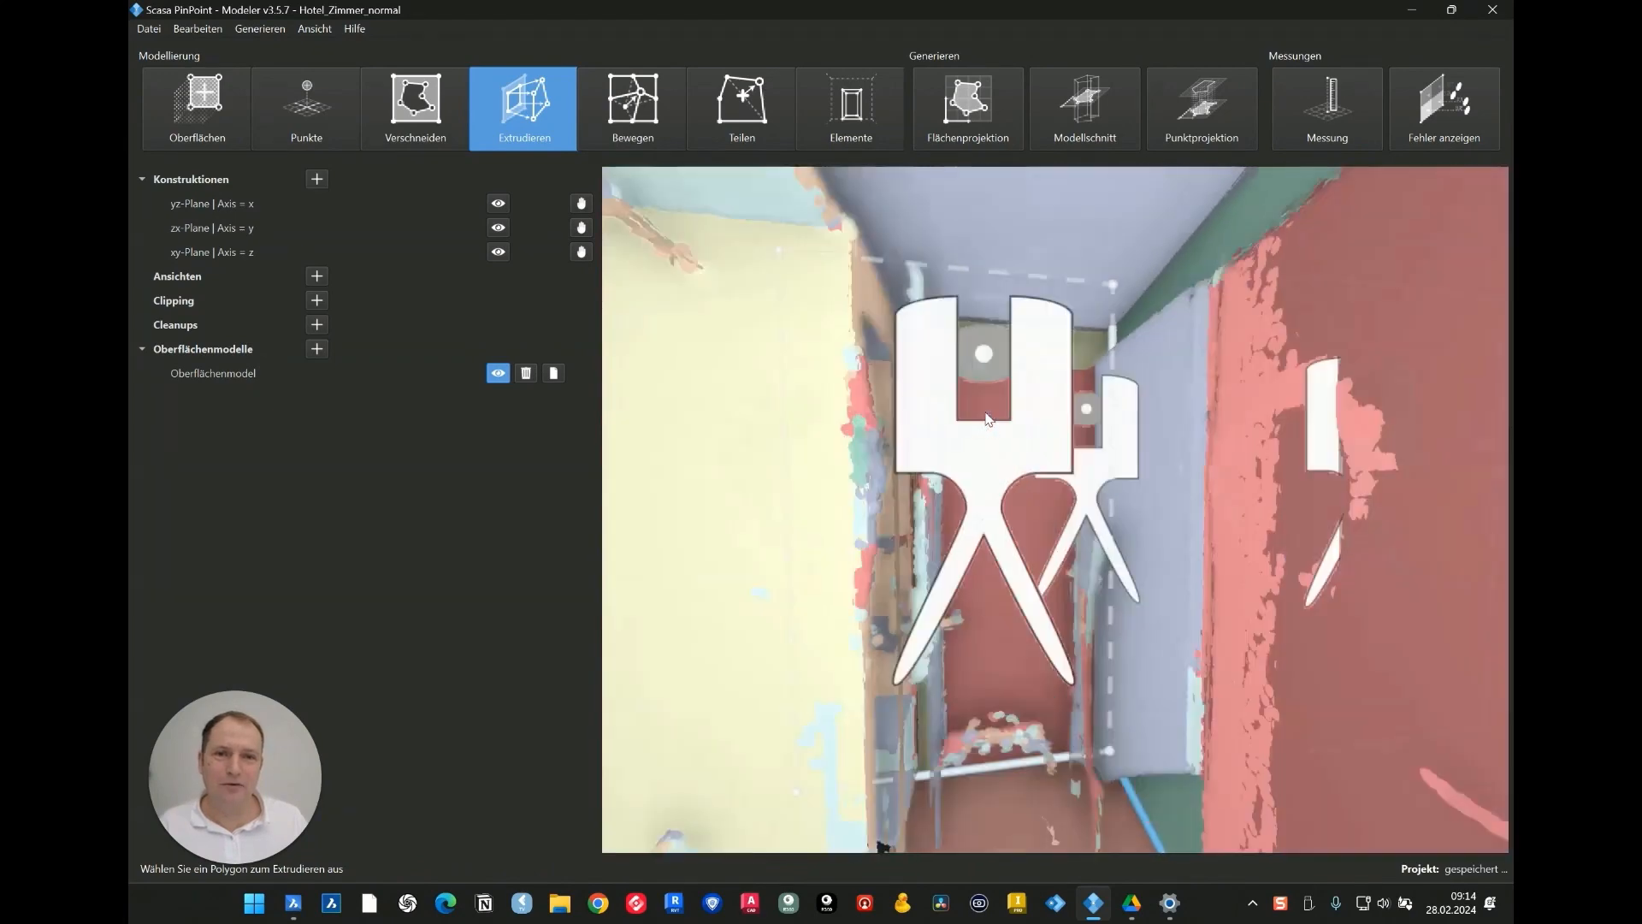
{"action": "left_click_drag", "start_coordinate": [1093, 477], "coordinate": [1152, 464]}
{"action": "left_click", "coordinate": [1151, 464]}
{"action": "left_click_drag", "start_coordinate": [1490, 545], "coordinate": [1284, 514]}
{"action": "left_click", "coordinate": [1292, 497]}
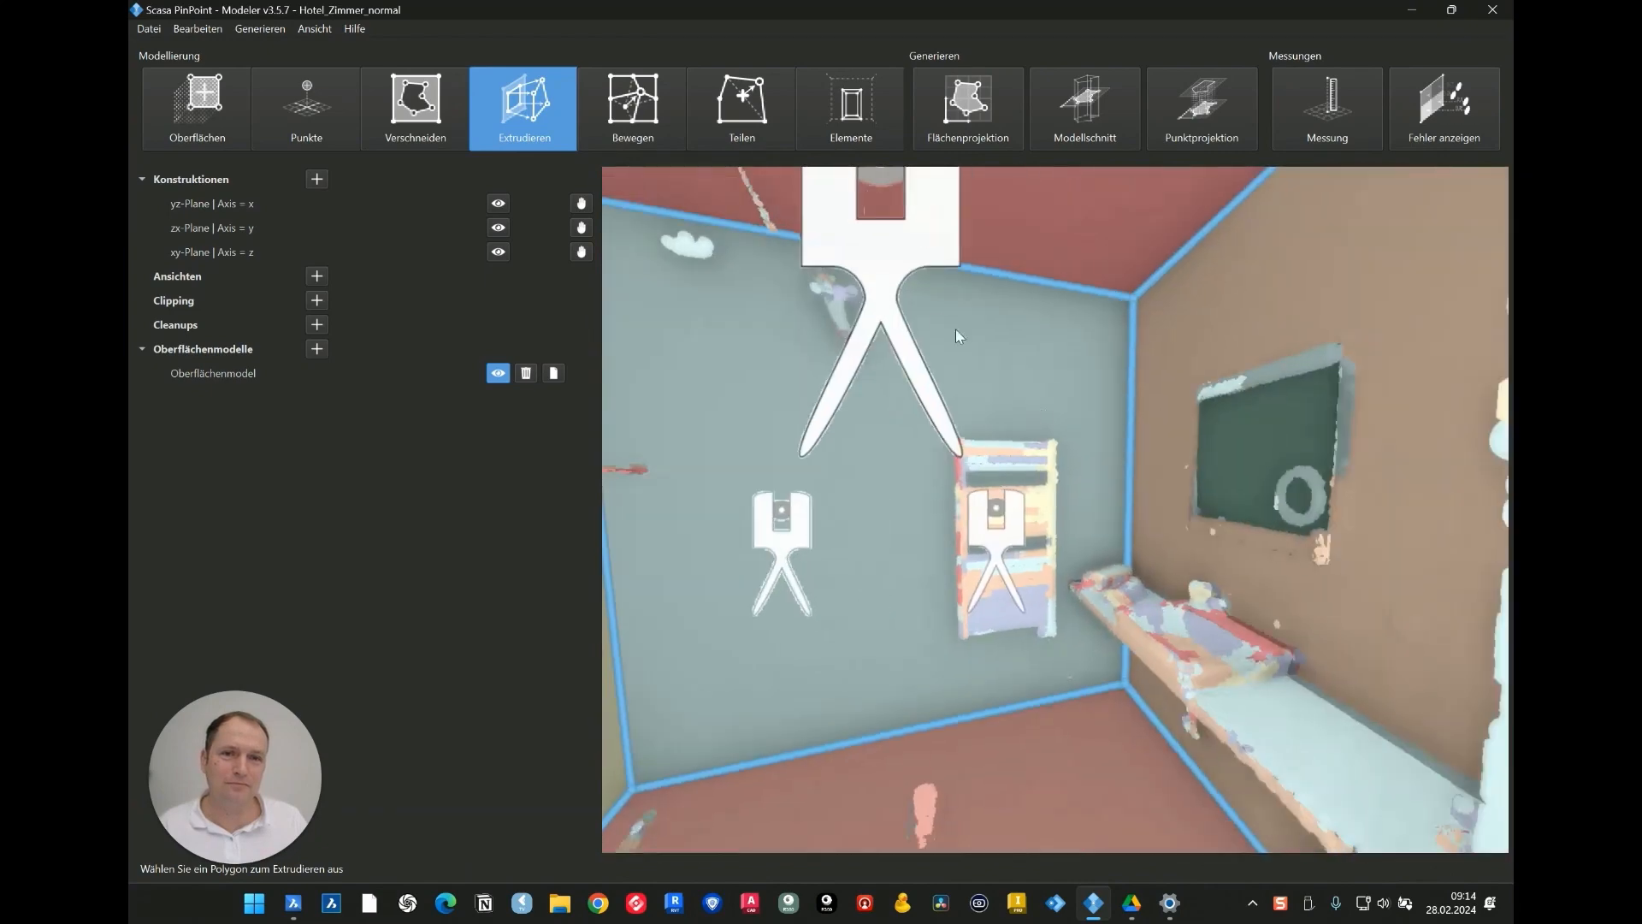
{"action": "left_click", "coordinate": [868, 278]}
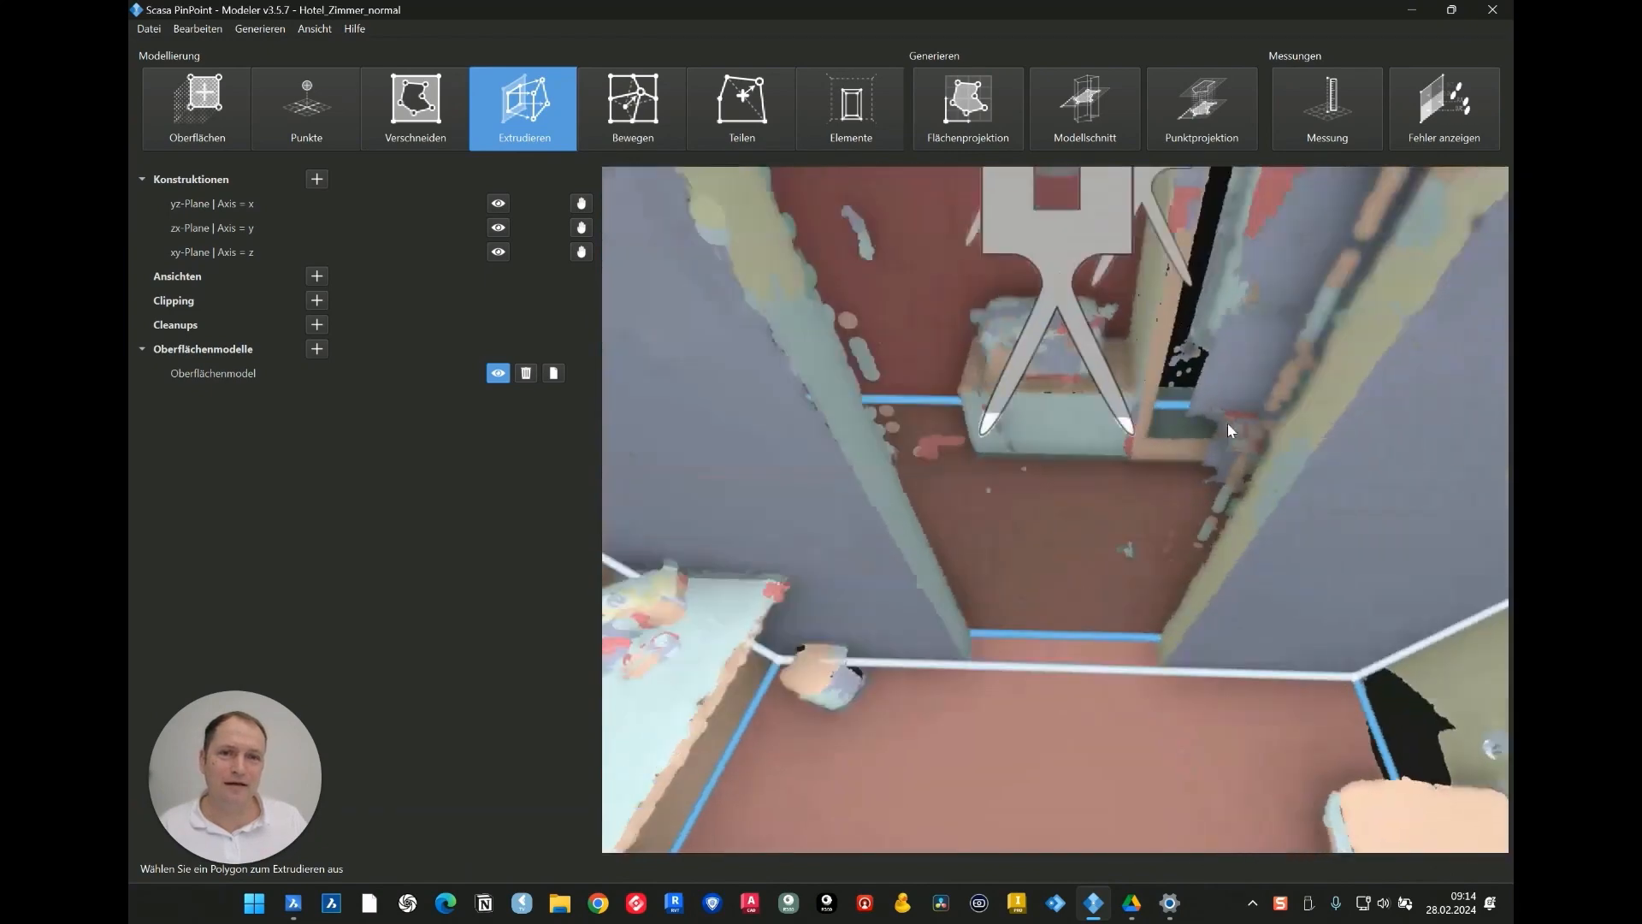
{"action": "left_click_drag", "start_coordinate": [1234, 395], "coordinate": [1189, 383]}
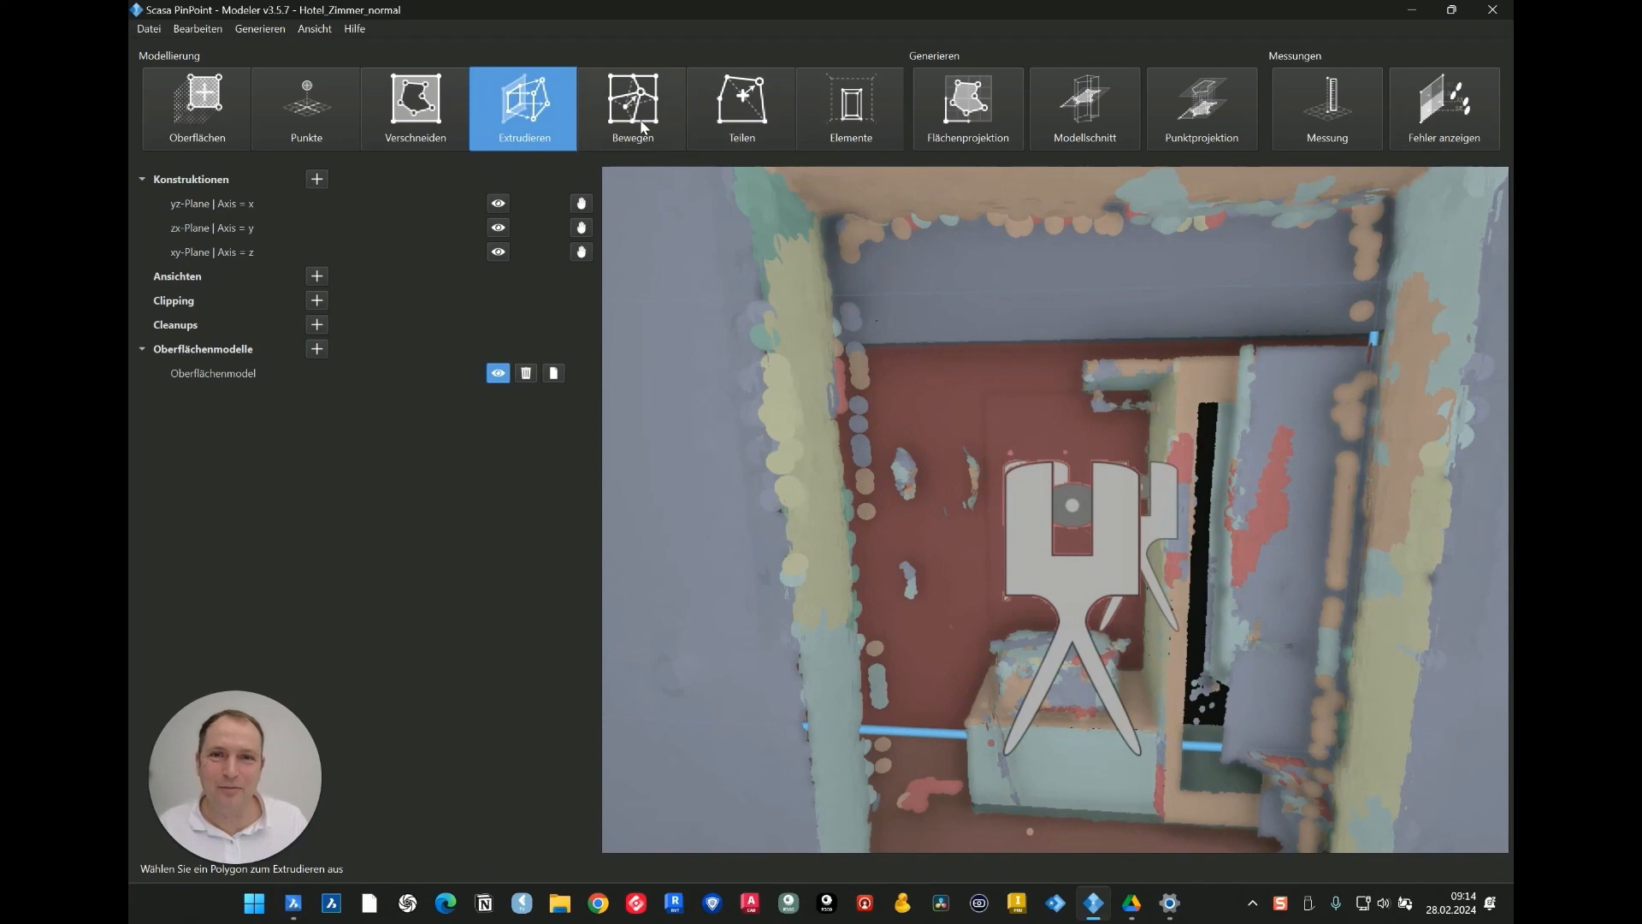
{"action": "left_click", "coordinate": [844, 96]}
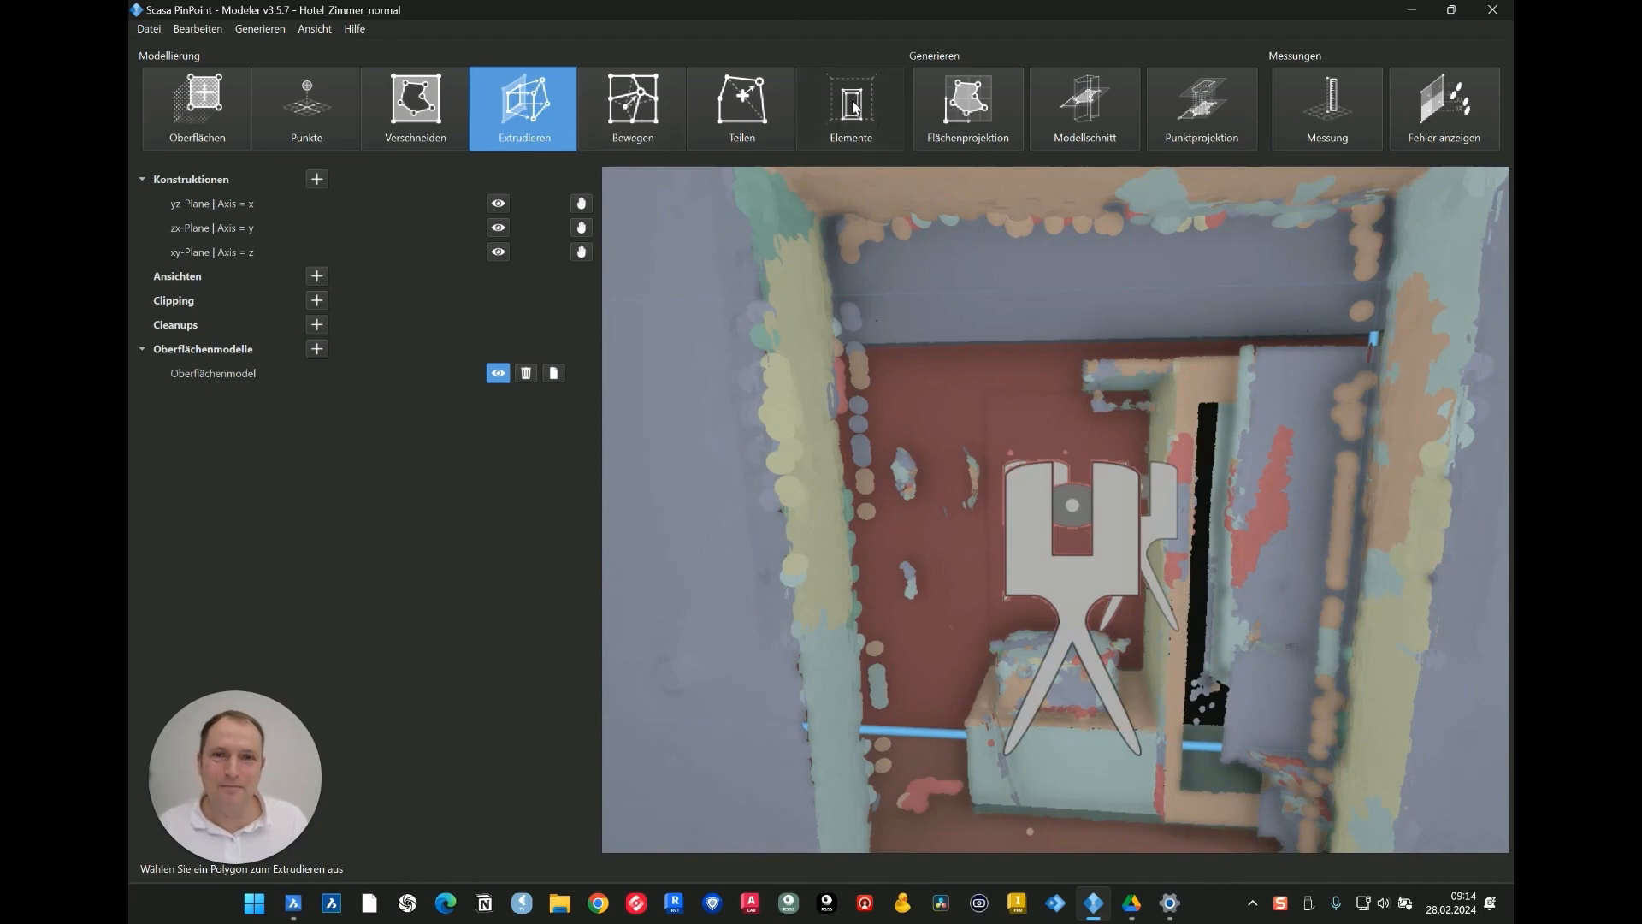
{"action": "left_click_drag", "start_coordinate": [1059, 523], "coordinate": [1148, 571]}
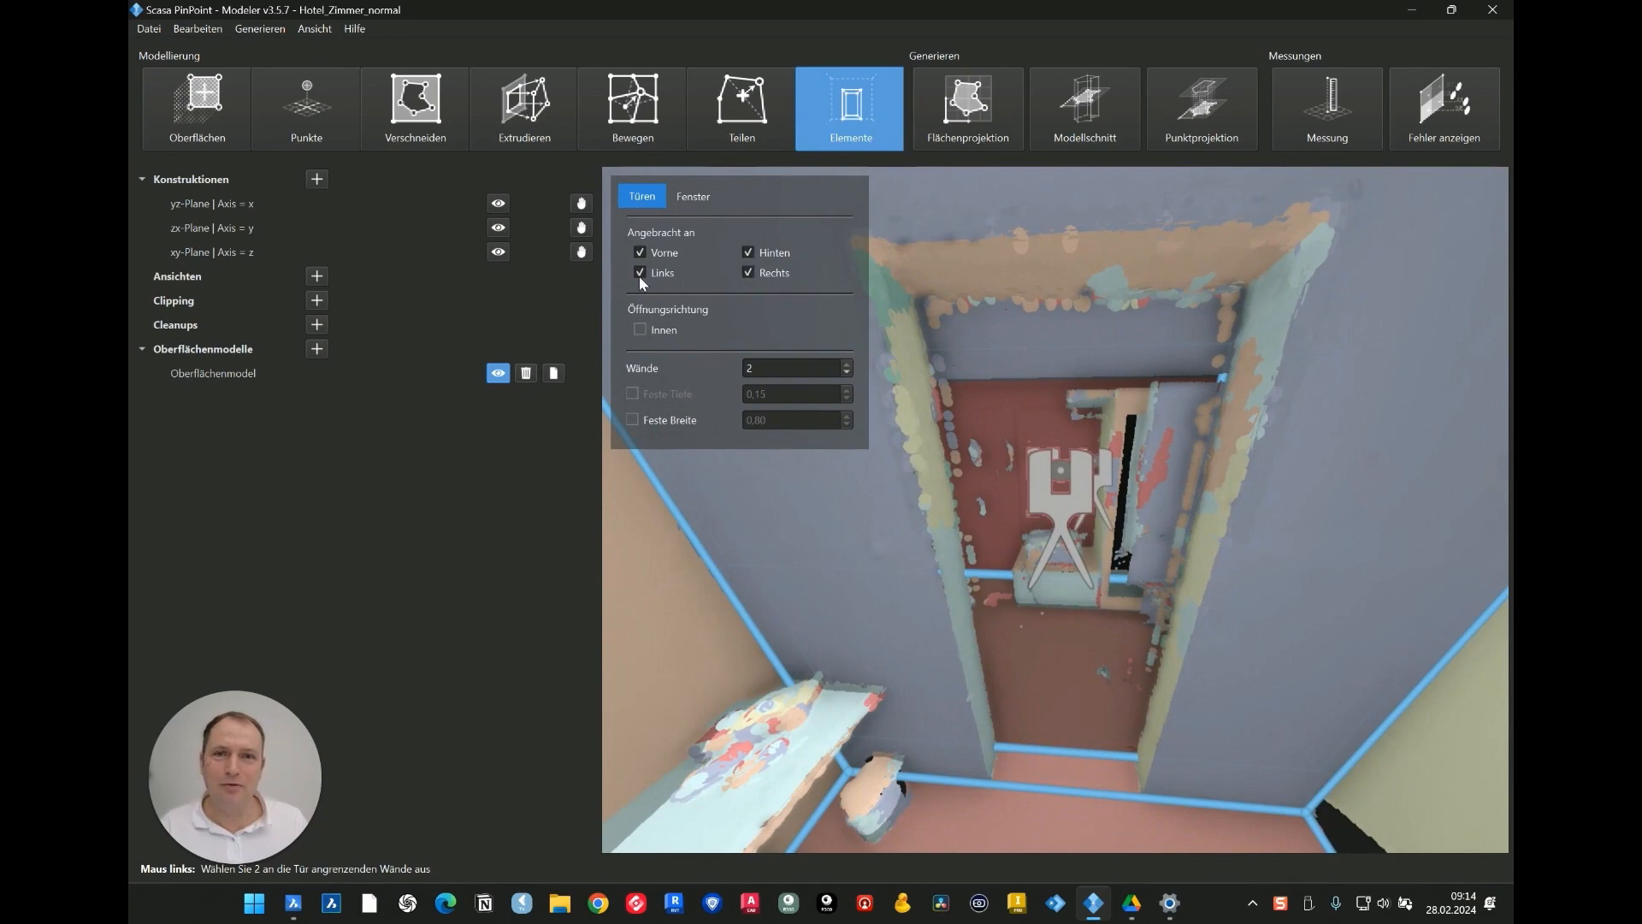
{"action": "left_click", "coordinate": [641, 253]}
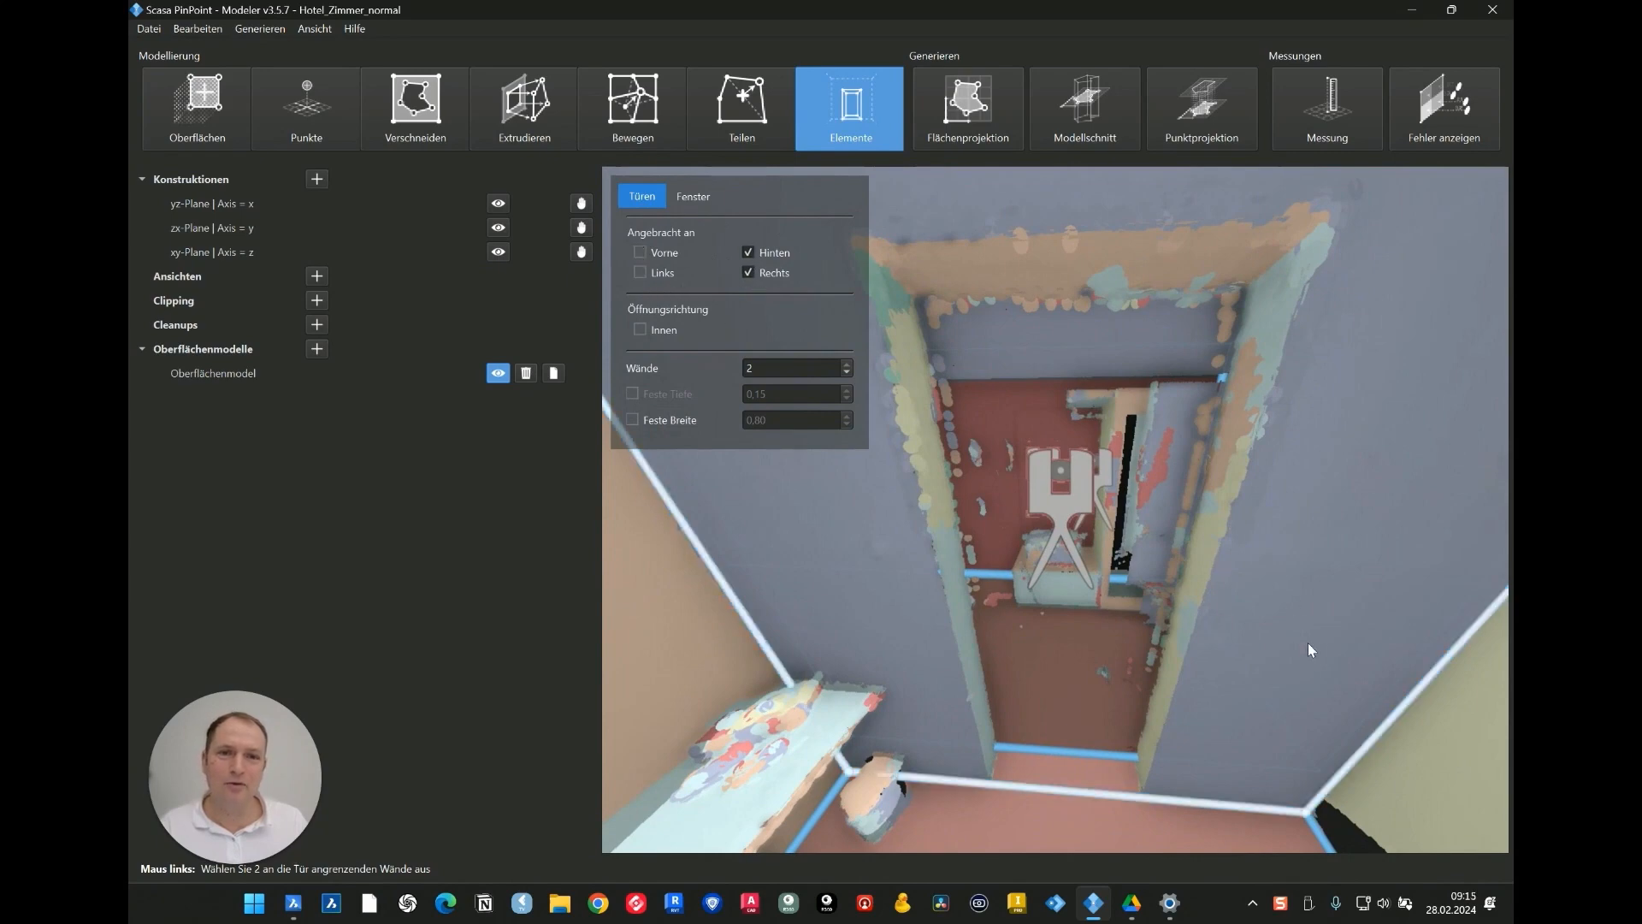
Choose the two walls adjoining the bathroom door and align the door's top side with the underside of the doorway lintel.
{"action": "left_click", "coordinate": [1235, 704]}
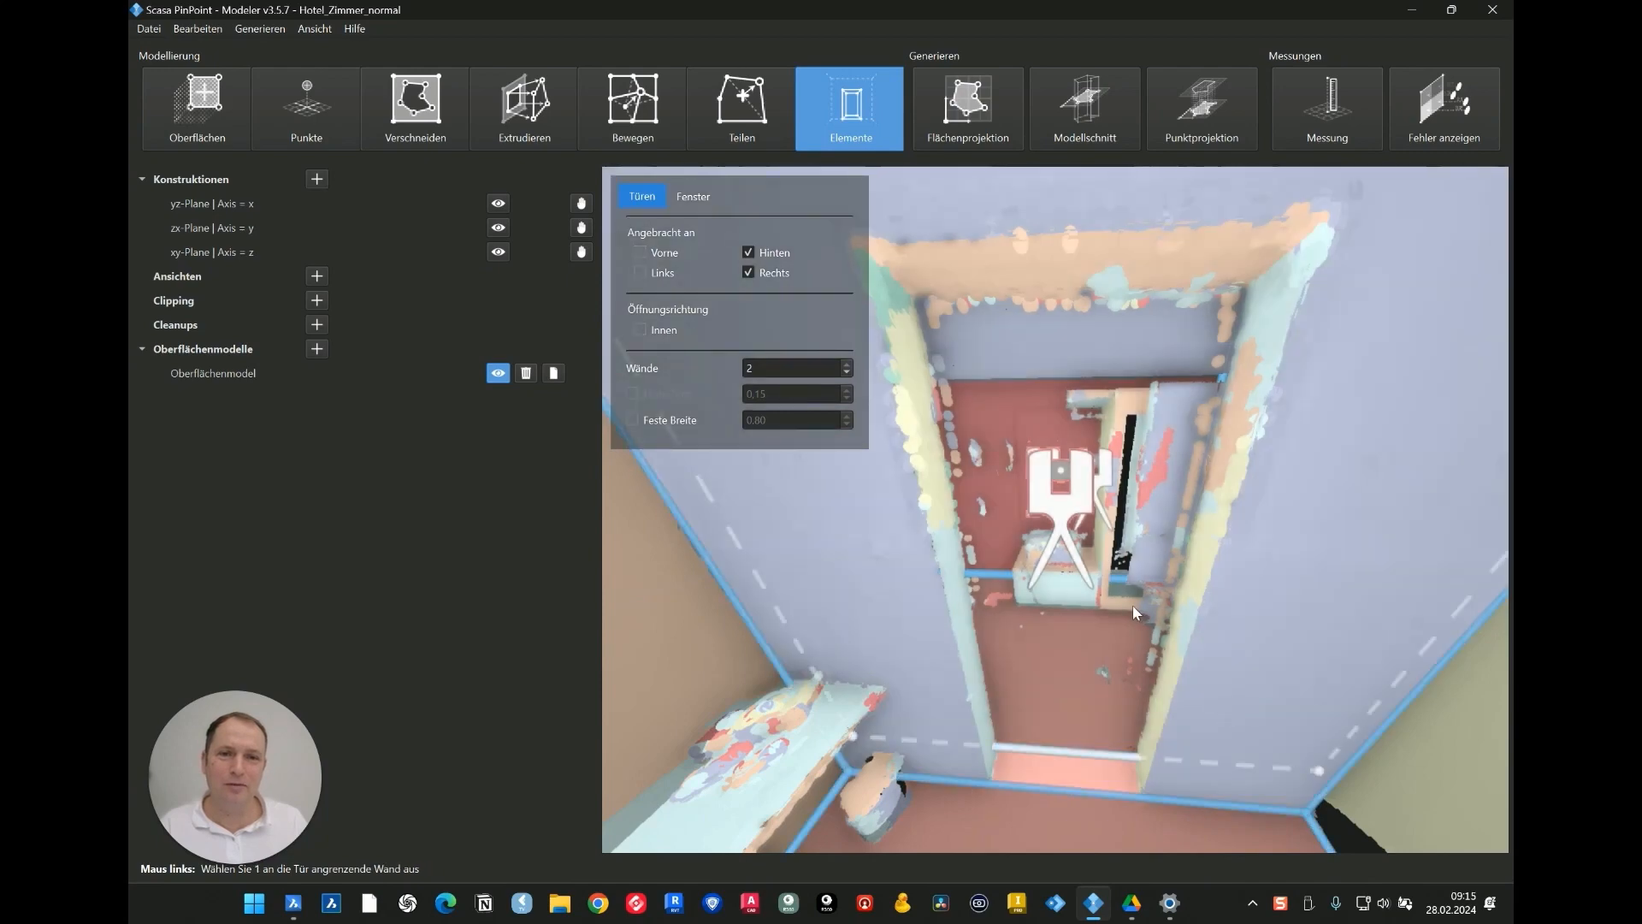
{"action": "left_click", "coordinate": [1133, 604]}
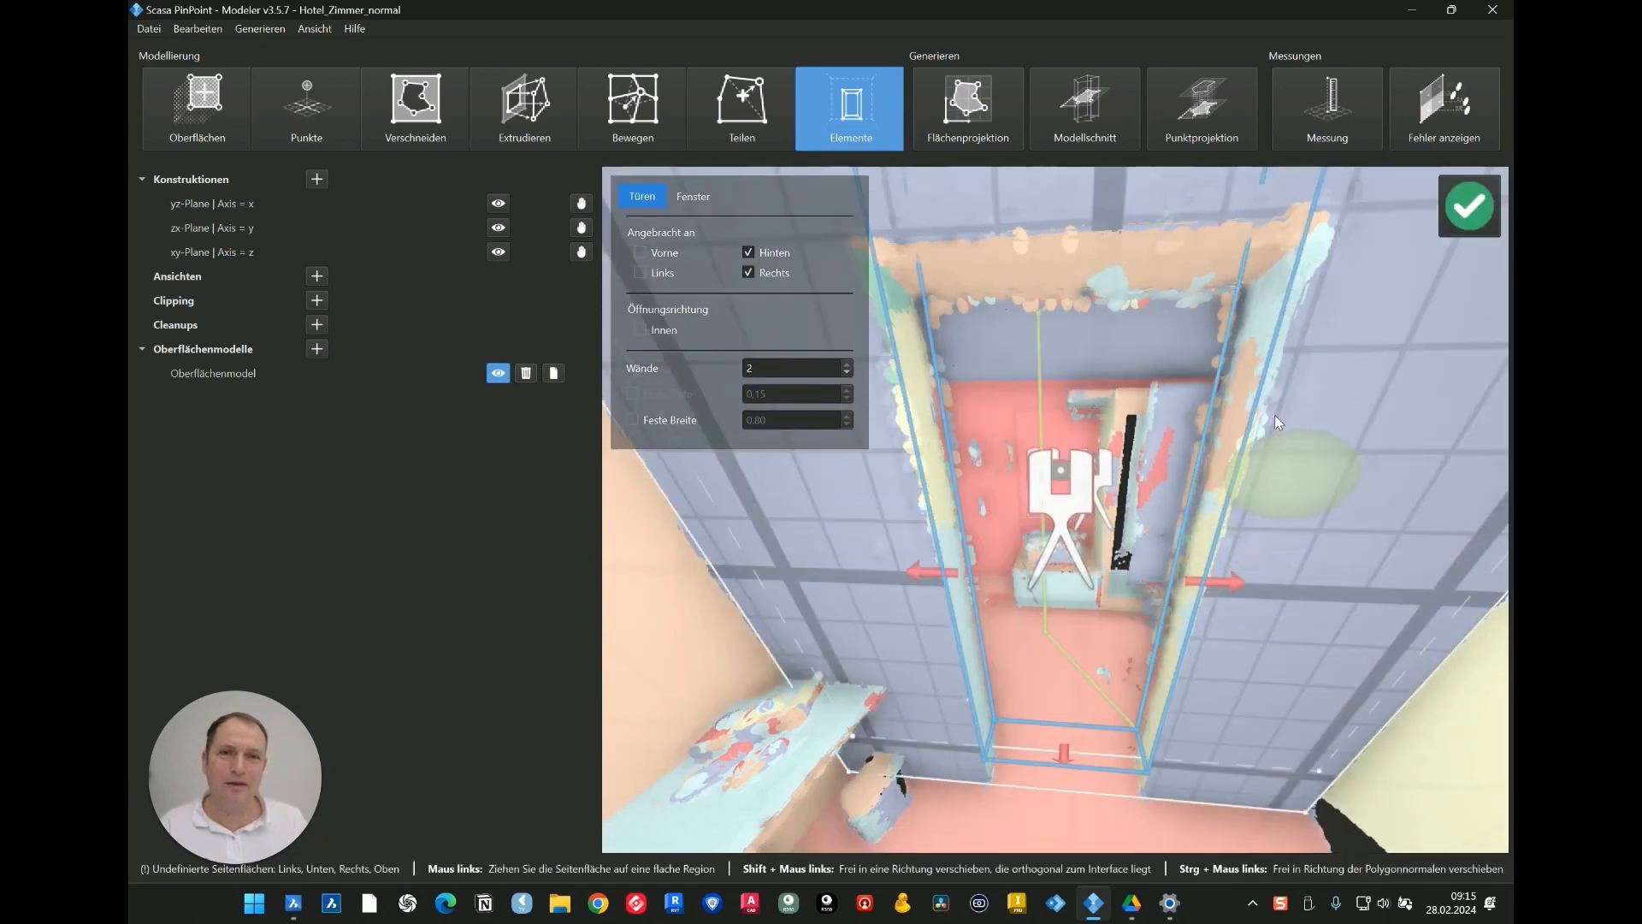
{"action": "middle_click_drag", "start_coordinate": [1251, 445], "coordinate": [1209, 551]}
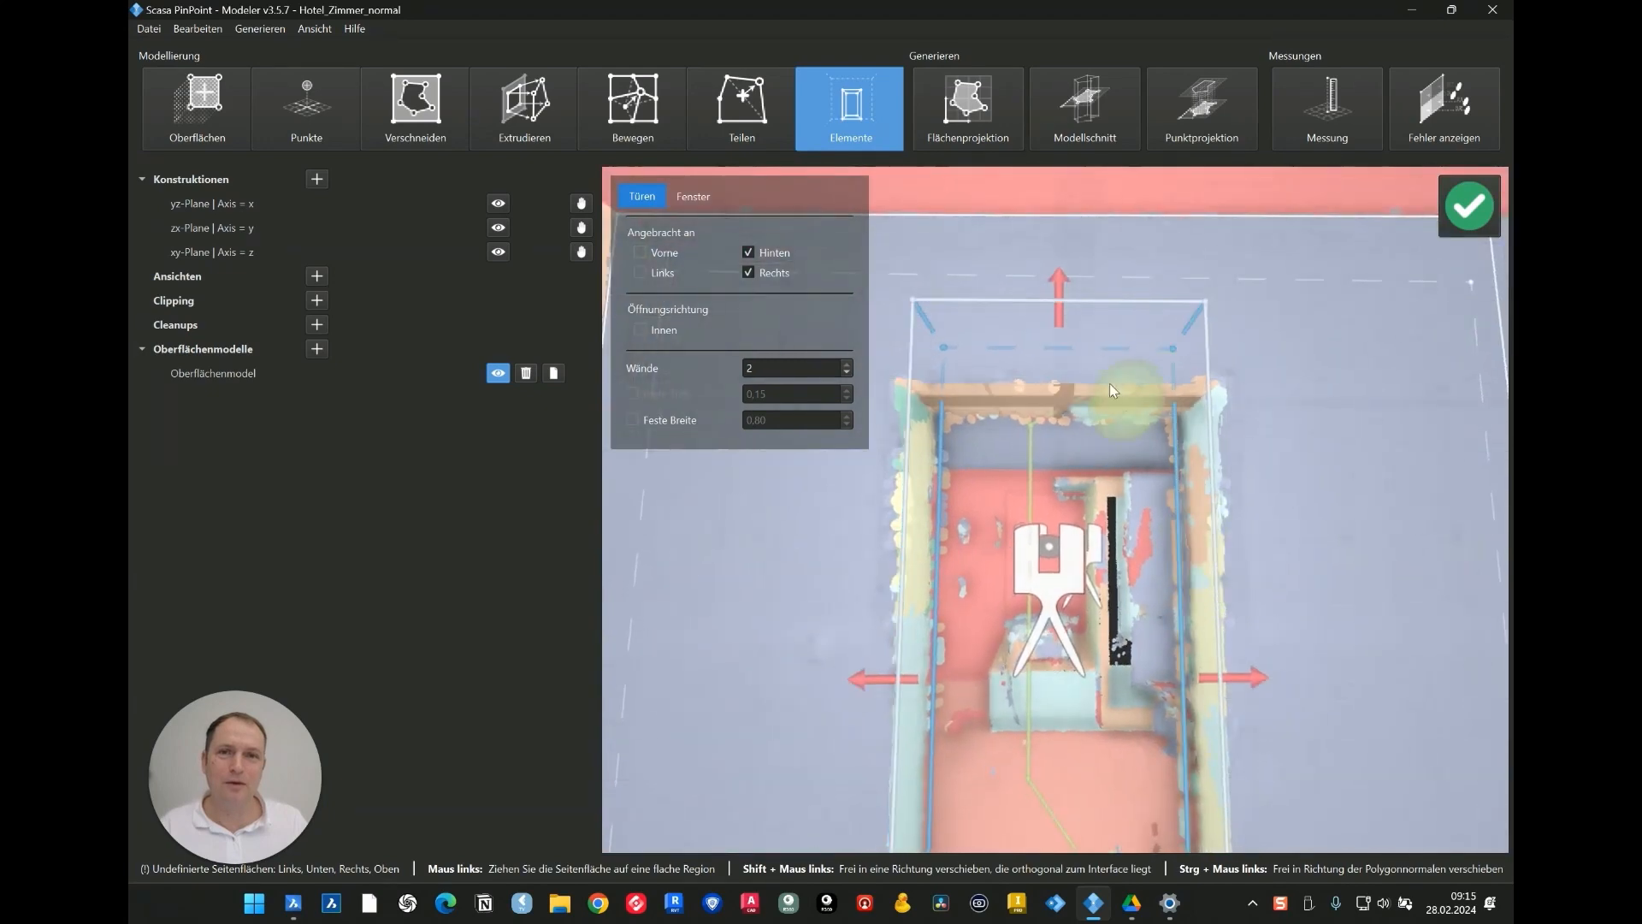
{"action": "left_click_drag", "start_coordinate": [1110, 390], "coordinate": [1081, 344]}
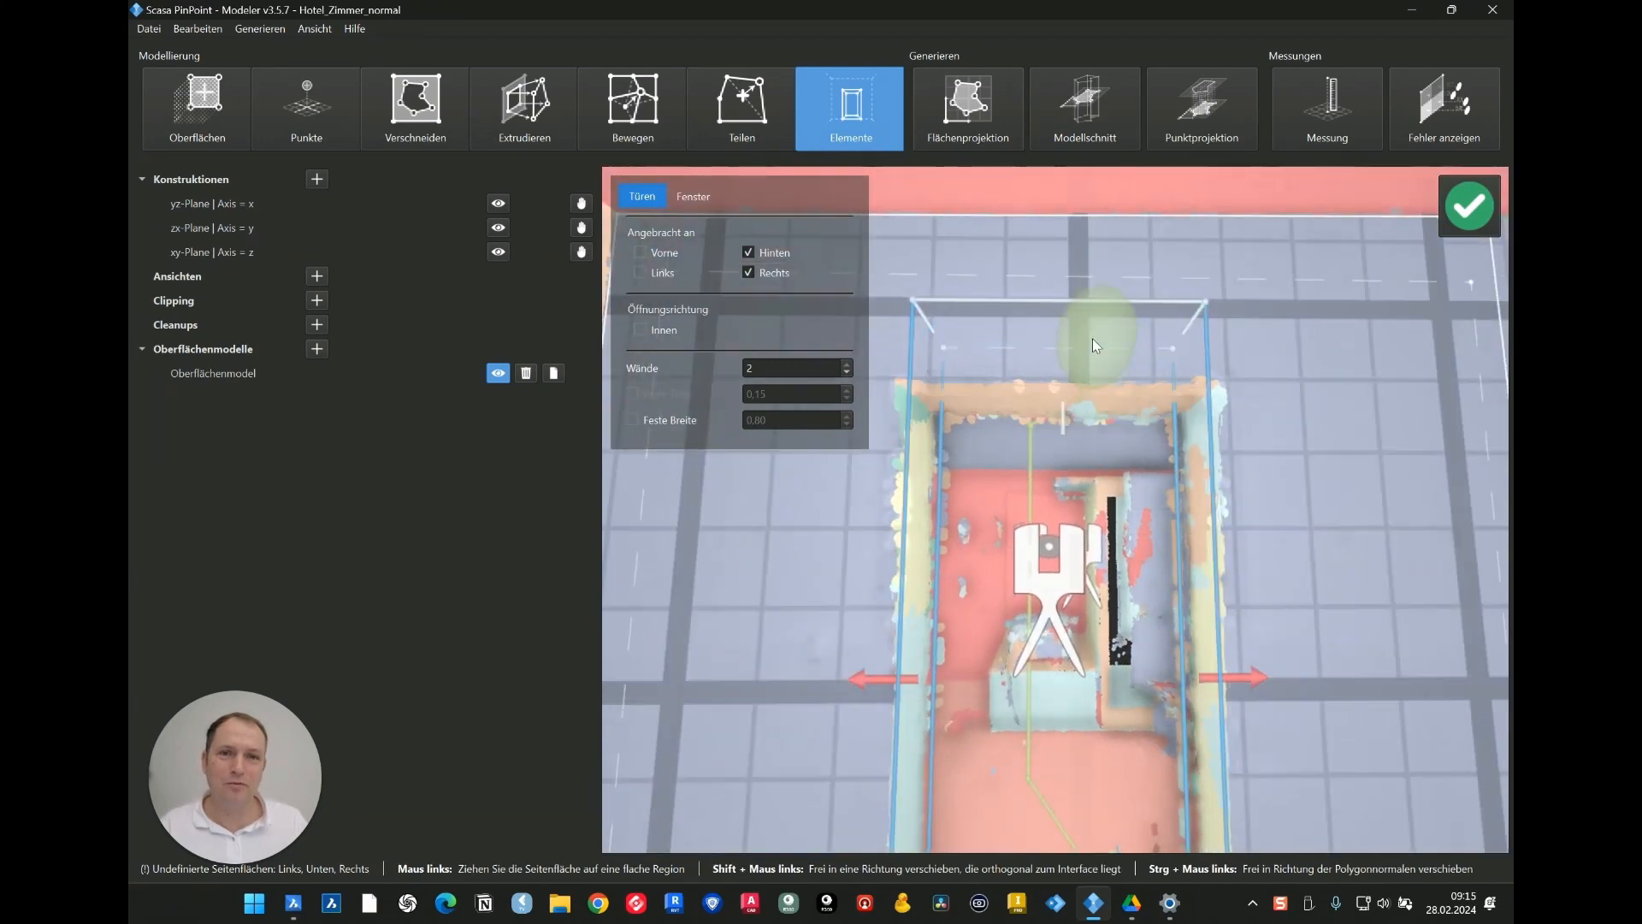
{"action": "left_click_drag", "start_coordinate": [1082, 389], "coordinate": [1083, 408]}
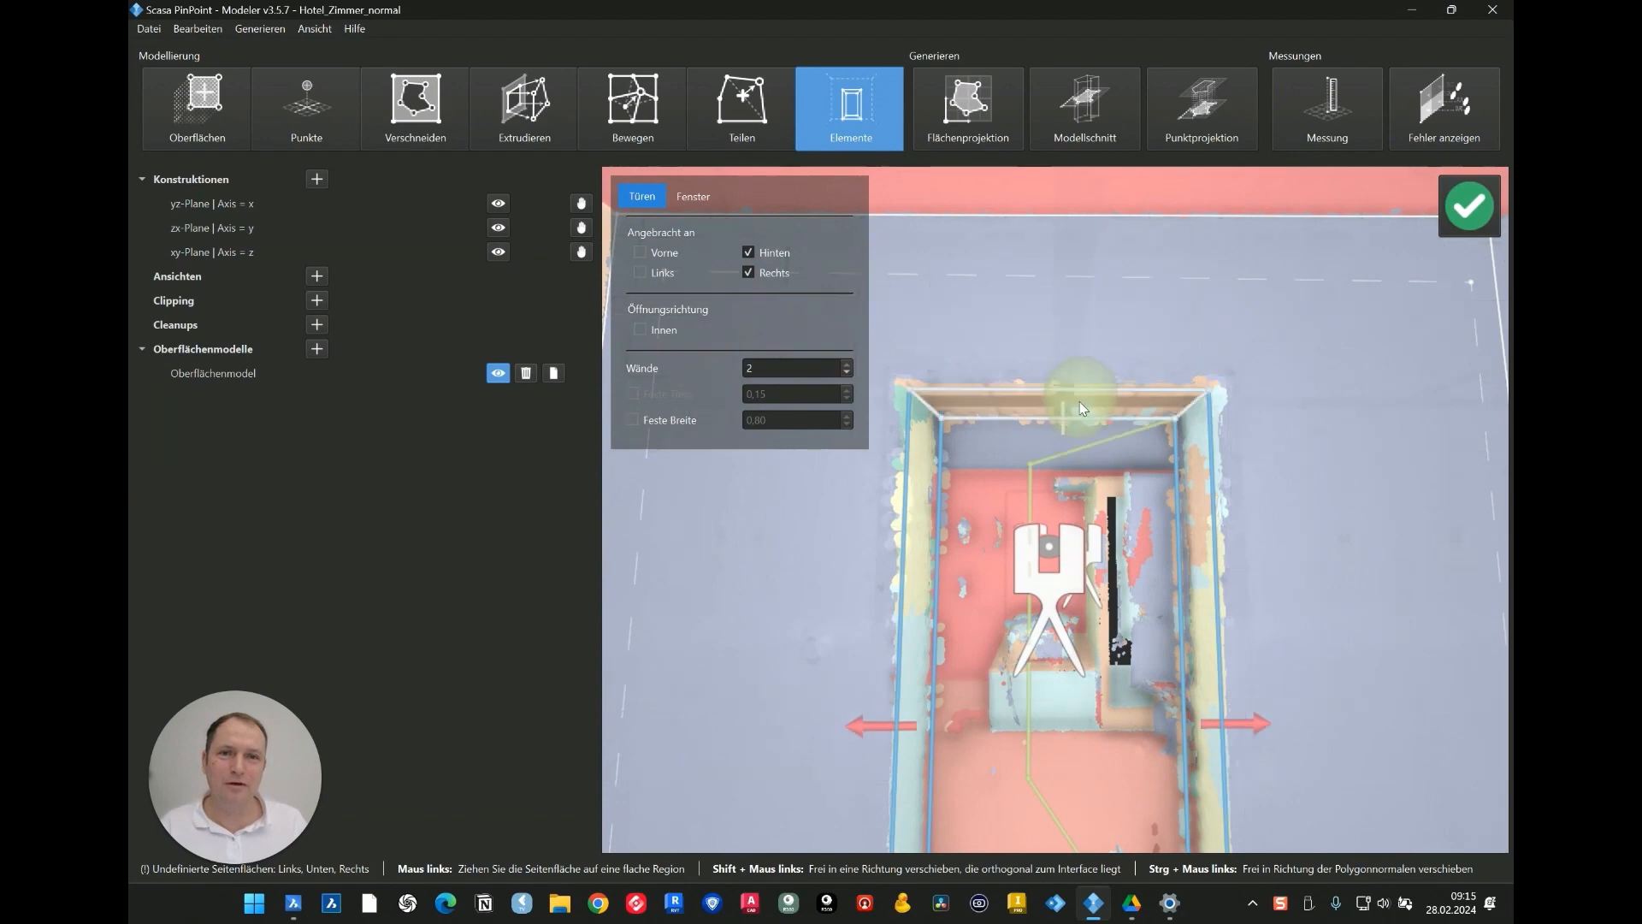
{"action": "middle_click_drag", "start_coordinate": [1389, 567], "coordinate": [1119, 554]}
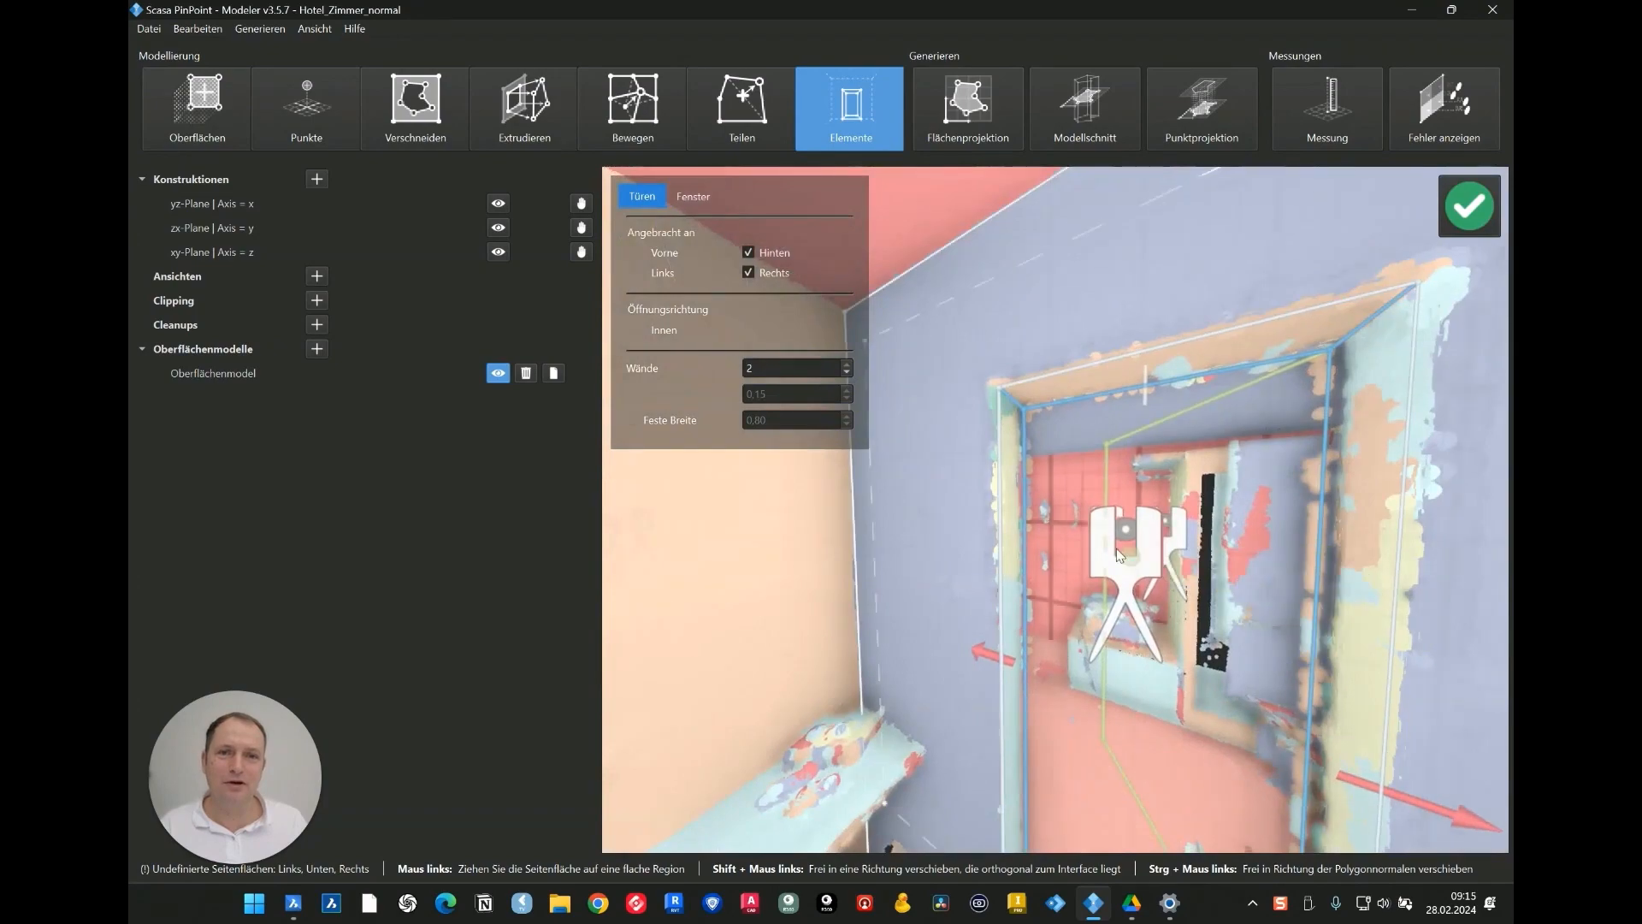
Start a window element of type Standard with one element on the bedroom's glazed balcony wall, placing it around the pane farthest right.
{"action": "left_click", "coordinate": [1119, 552]}
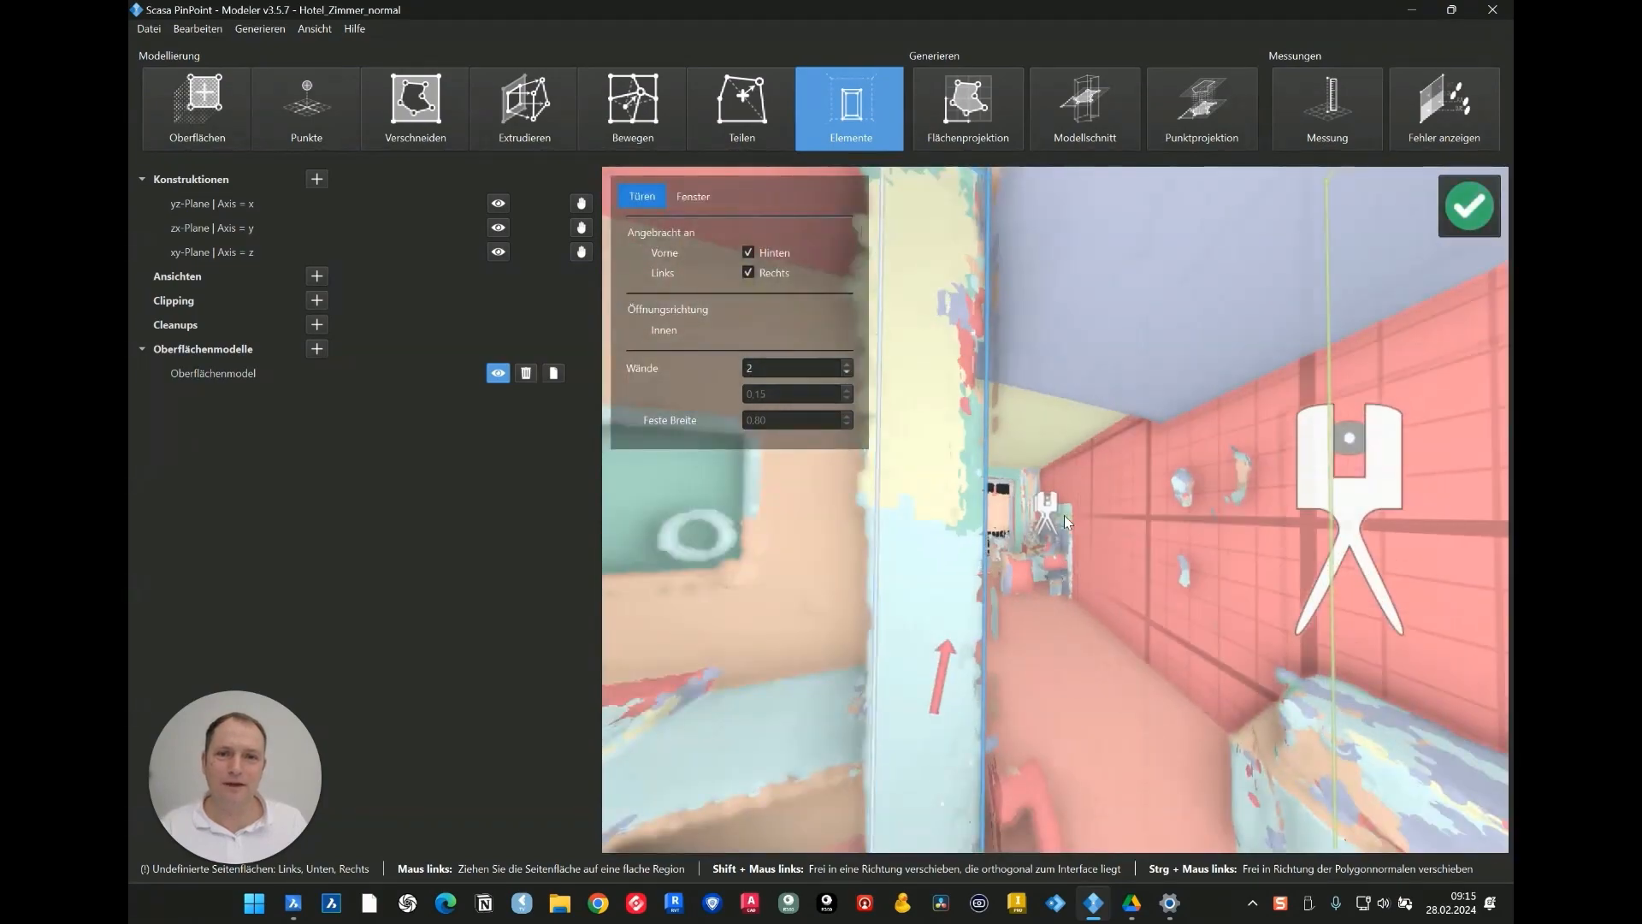
{"action": "left_click", "coordinate": [1064, 515]}
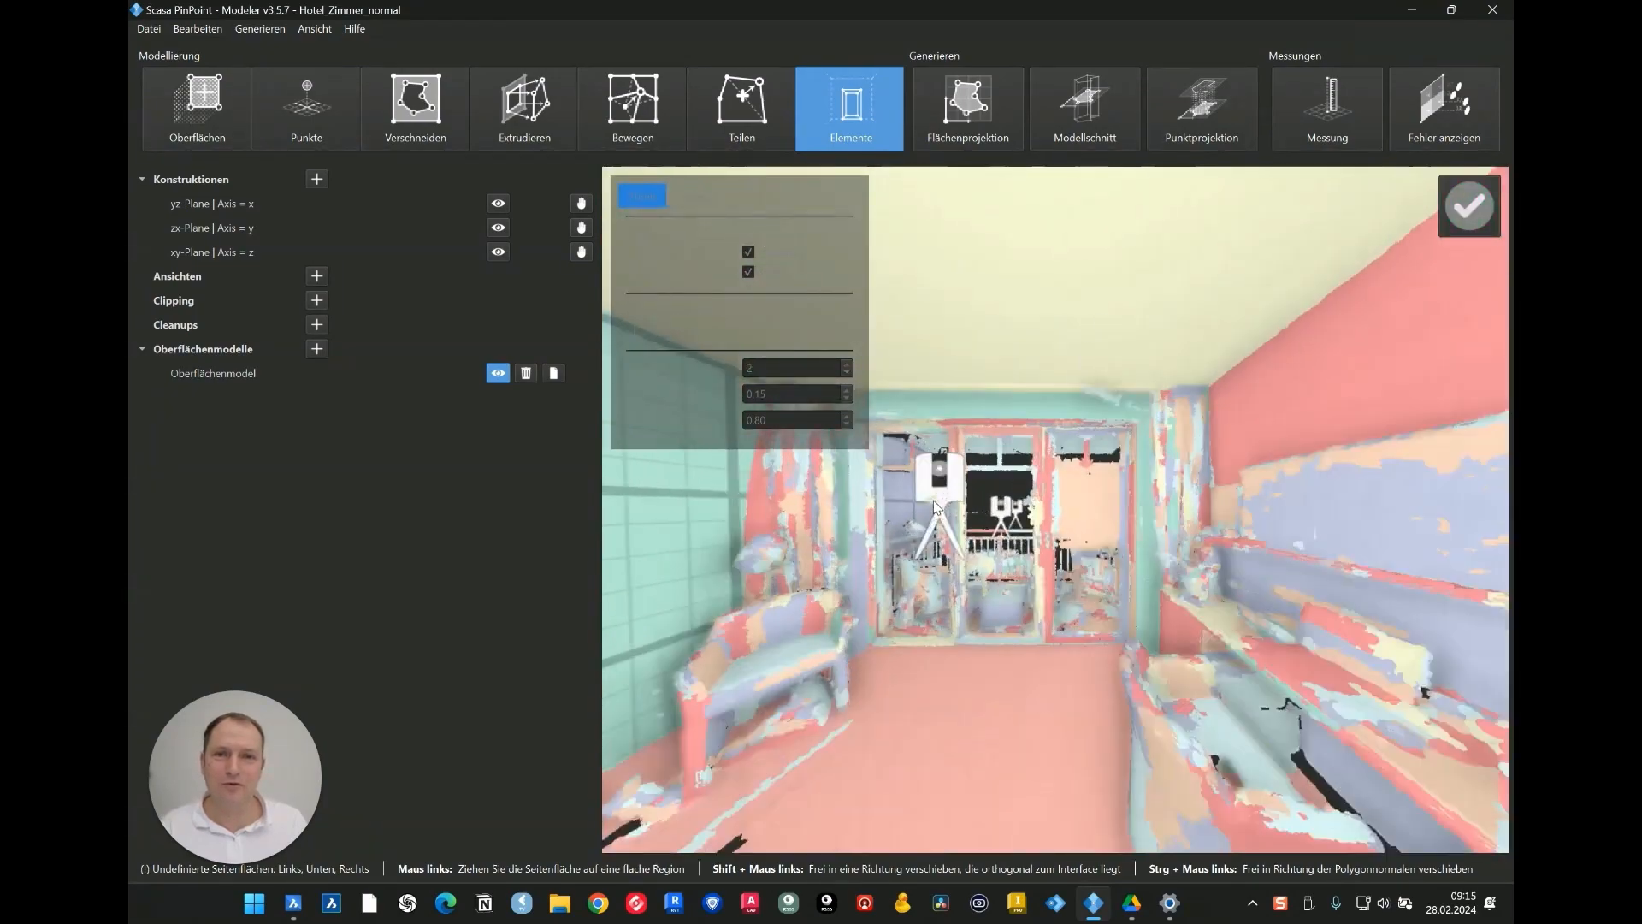
{"action": "left_click", "coordinate": [936, 506]}
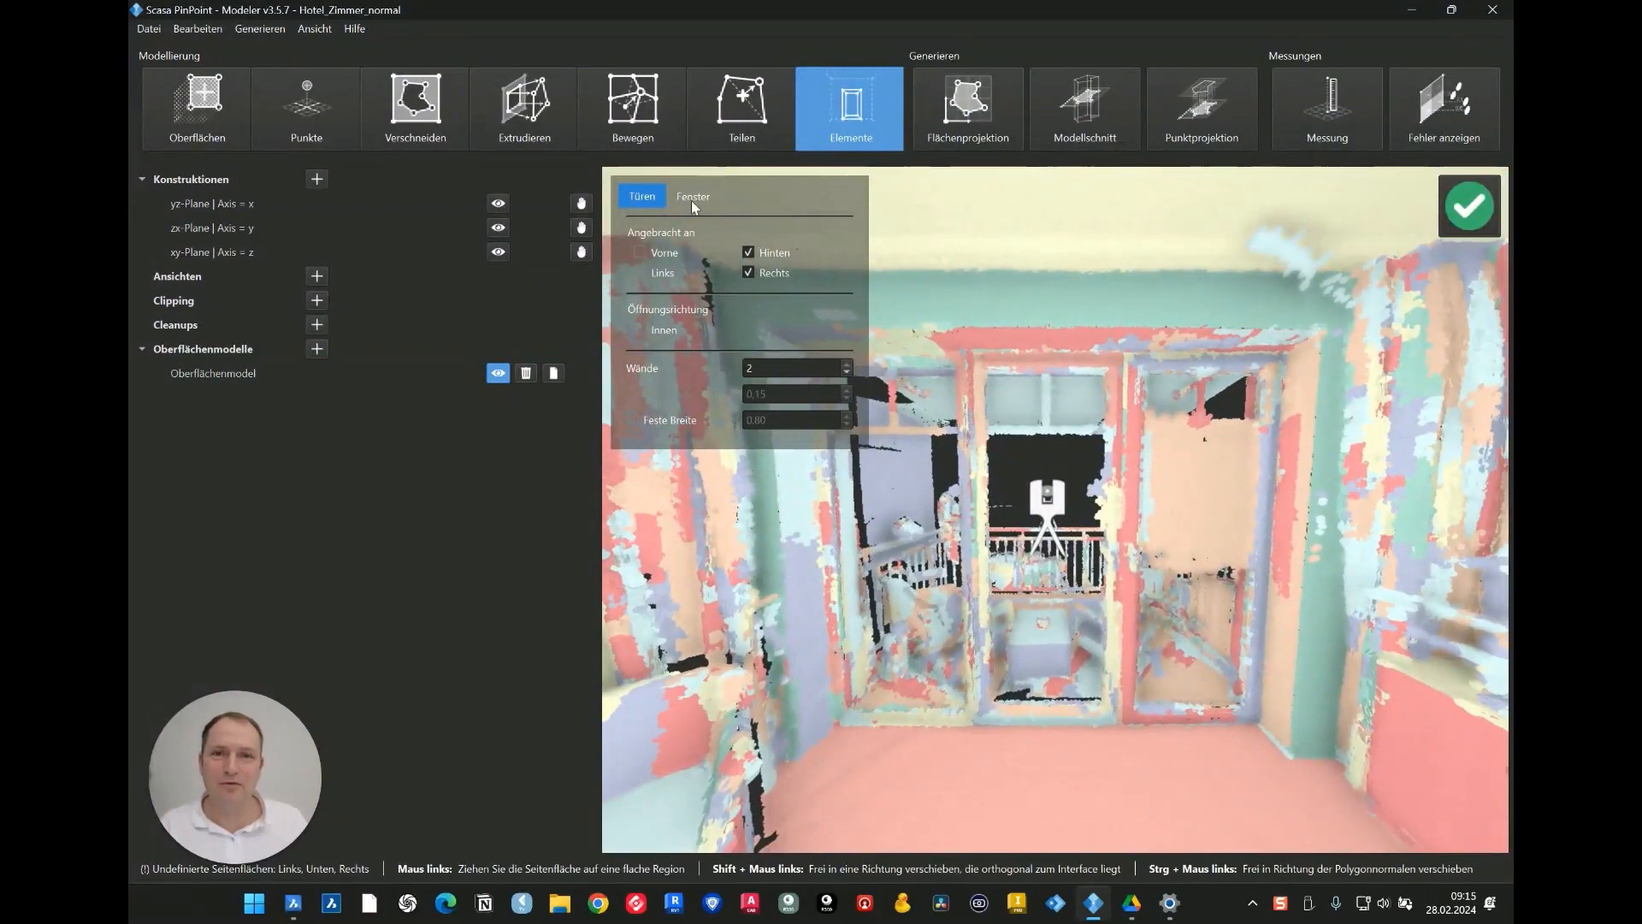
{"action": "left_click", "coordinate": [693, 197]}
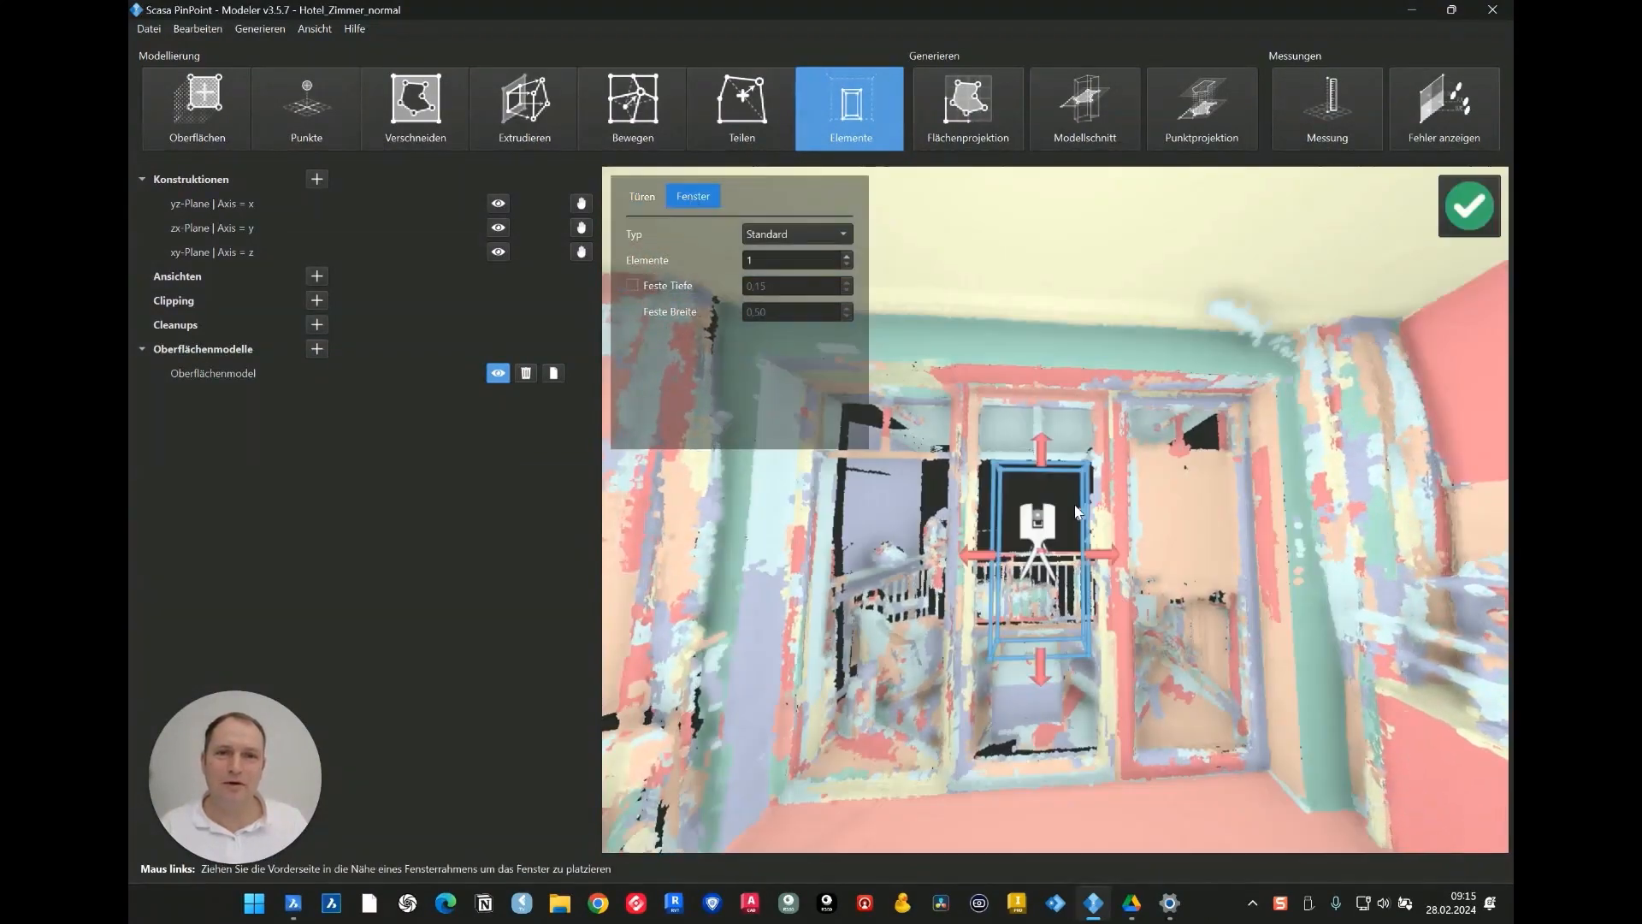
{"action": "left_click", "coordinate": [1155, 485]}
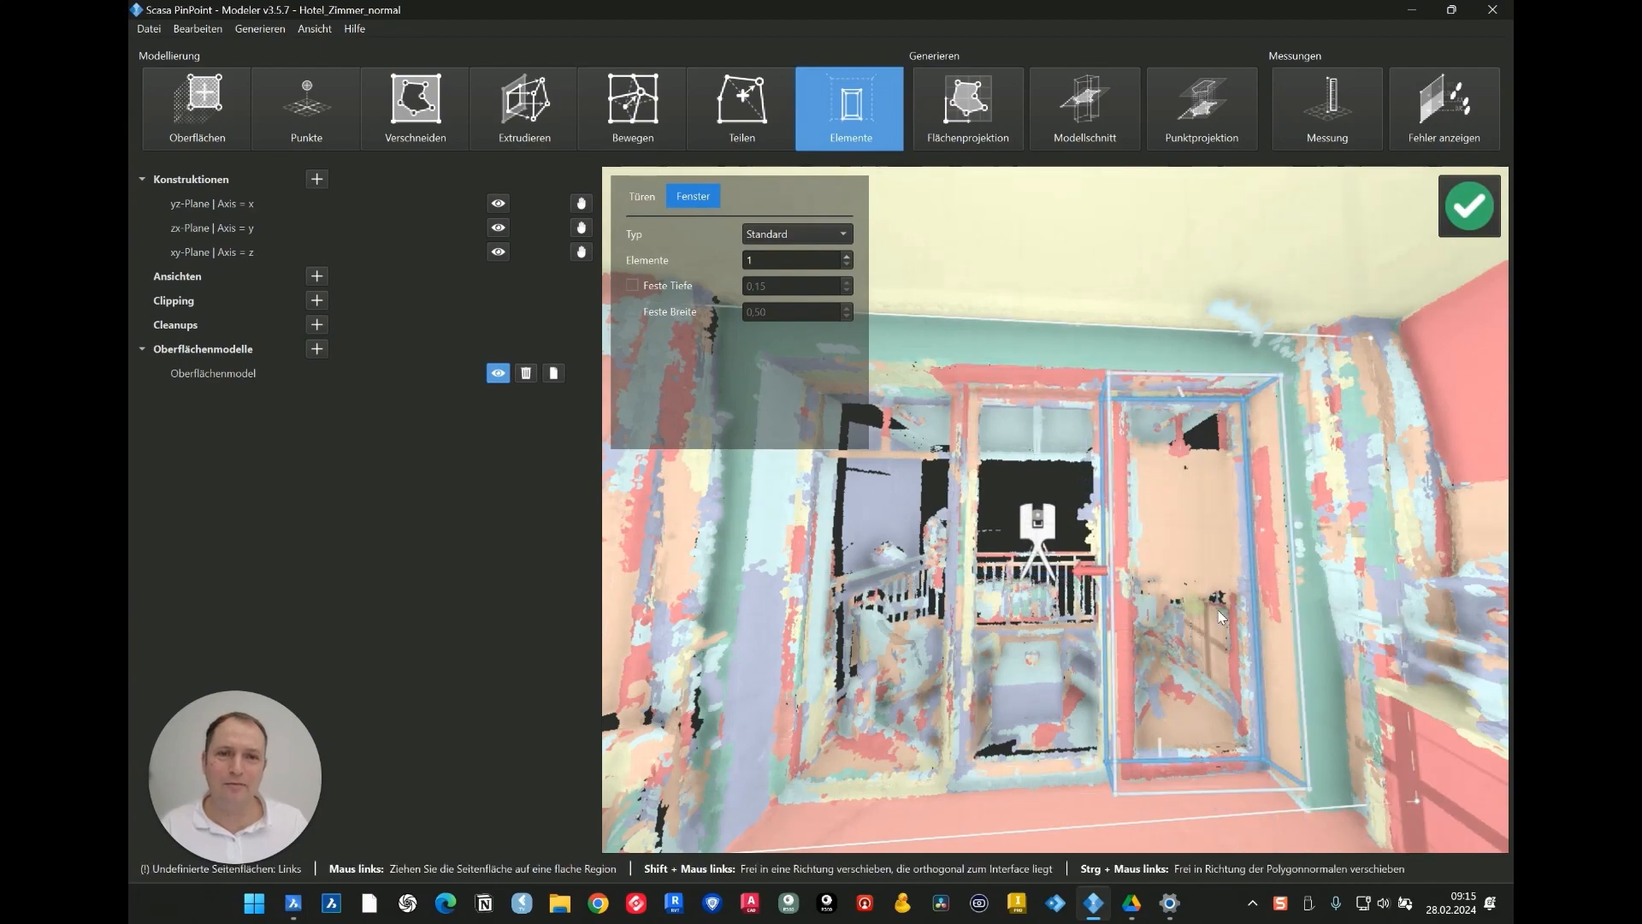
Extend the window element's left side to the far reveal so it spans all three panes, and accept it.
{"action": "middle_click_drag", "start_coordinate": [1219, 614], "coordinate": [1271, 617]}
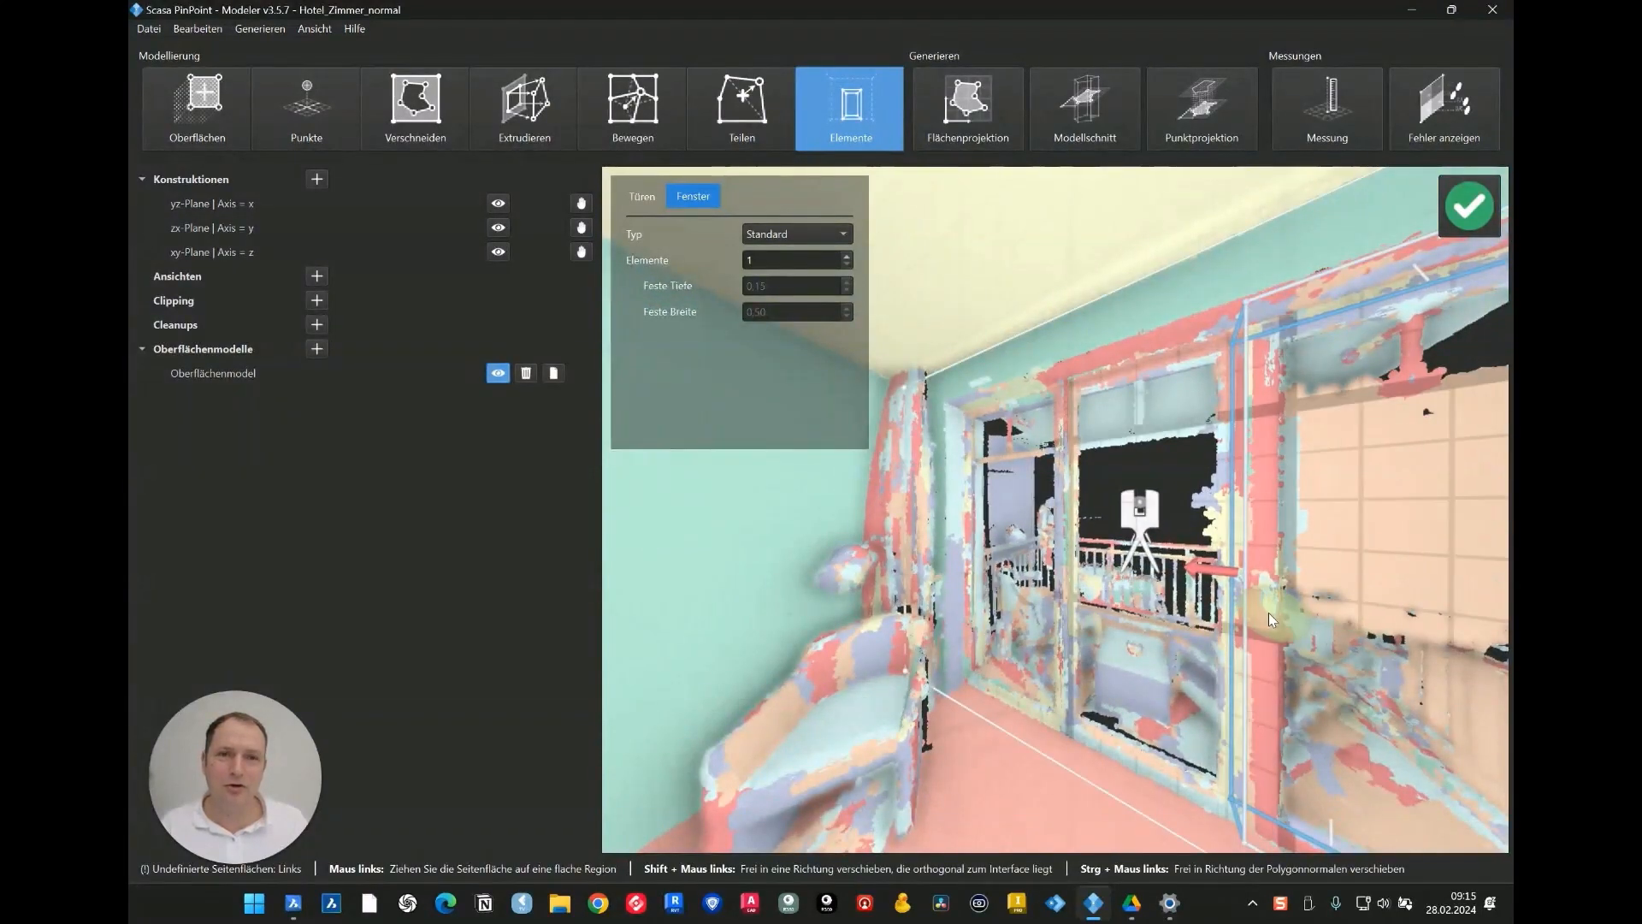
{"action": "left_click_drag", "start_coordinate": [1245, 627], "coordinate": [952, 533]}
{"action": "middle_click_drag", "start_coordinate": [1122, 590], "coordinate": [1235, 614]}
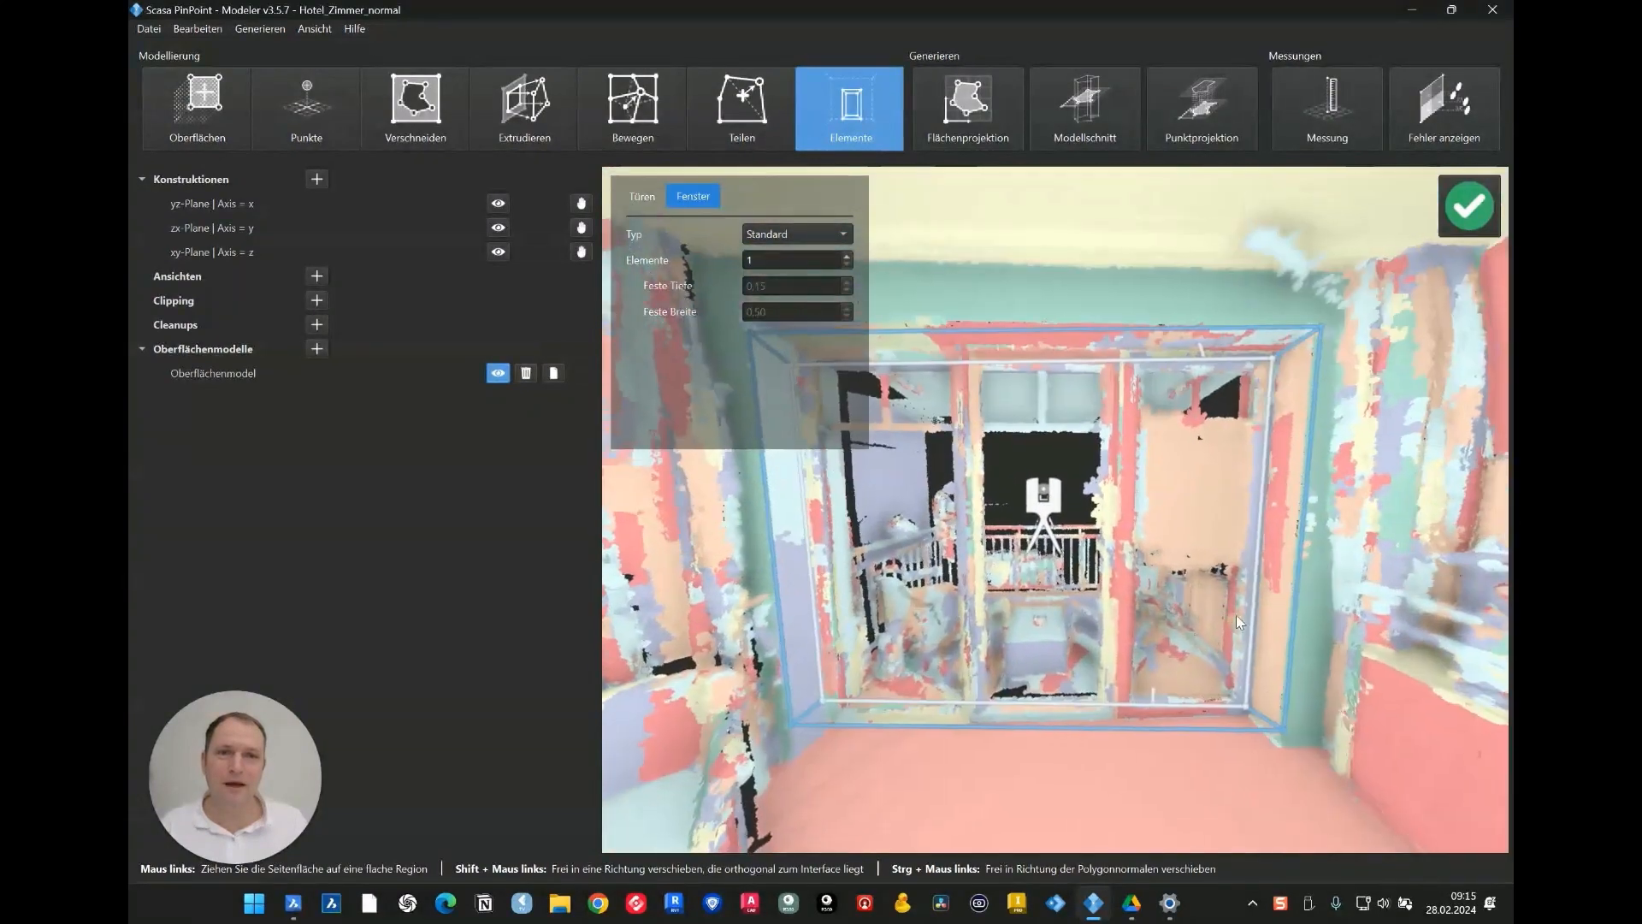
{"action": "left_click", "coordinate": [1480, 210]}
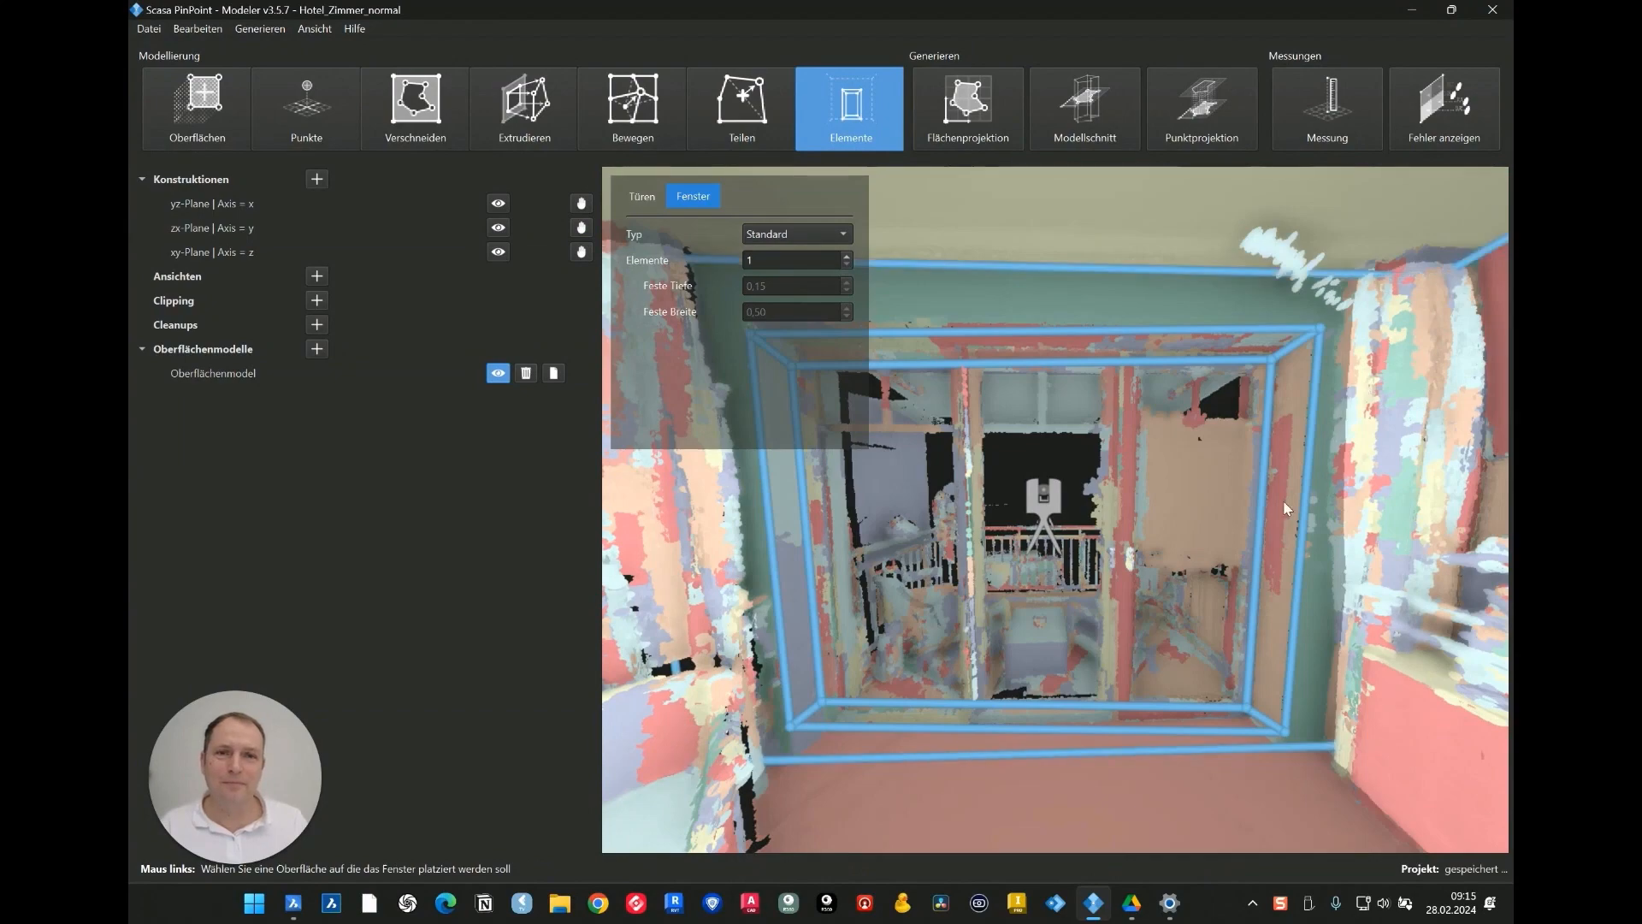
Leave element placement and examine the modelled bedroom from inside and the whole surface model from outside.
{"action": "middle_click_drag", "start_coordinate": [1283, 501], "coordinate": [1018, 516]}
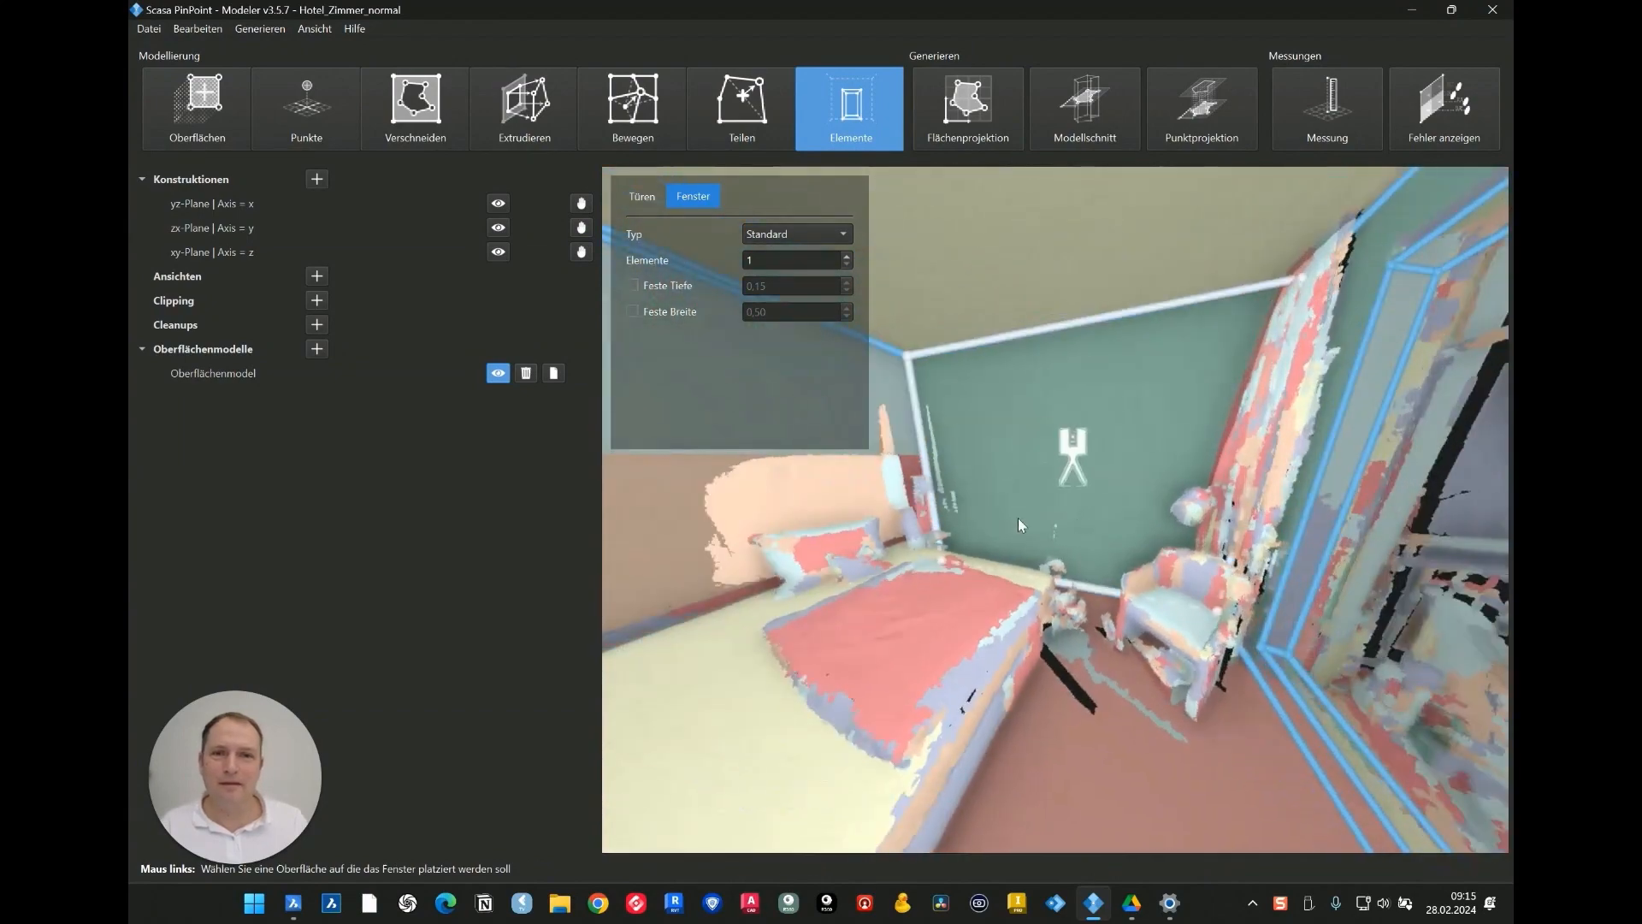
{"action": "left_click_drag", "start_coordinate": [1170, 560], "coordinate": [1026, 534]}
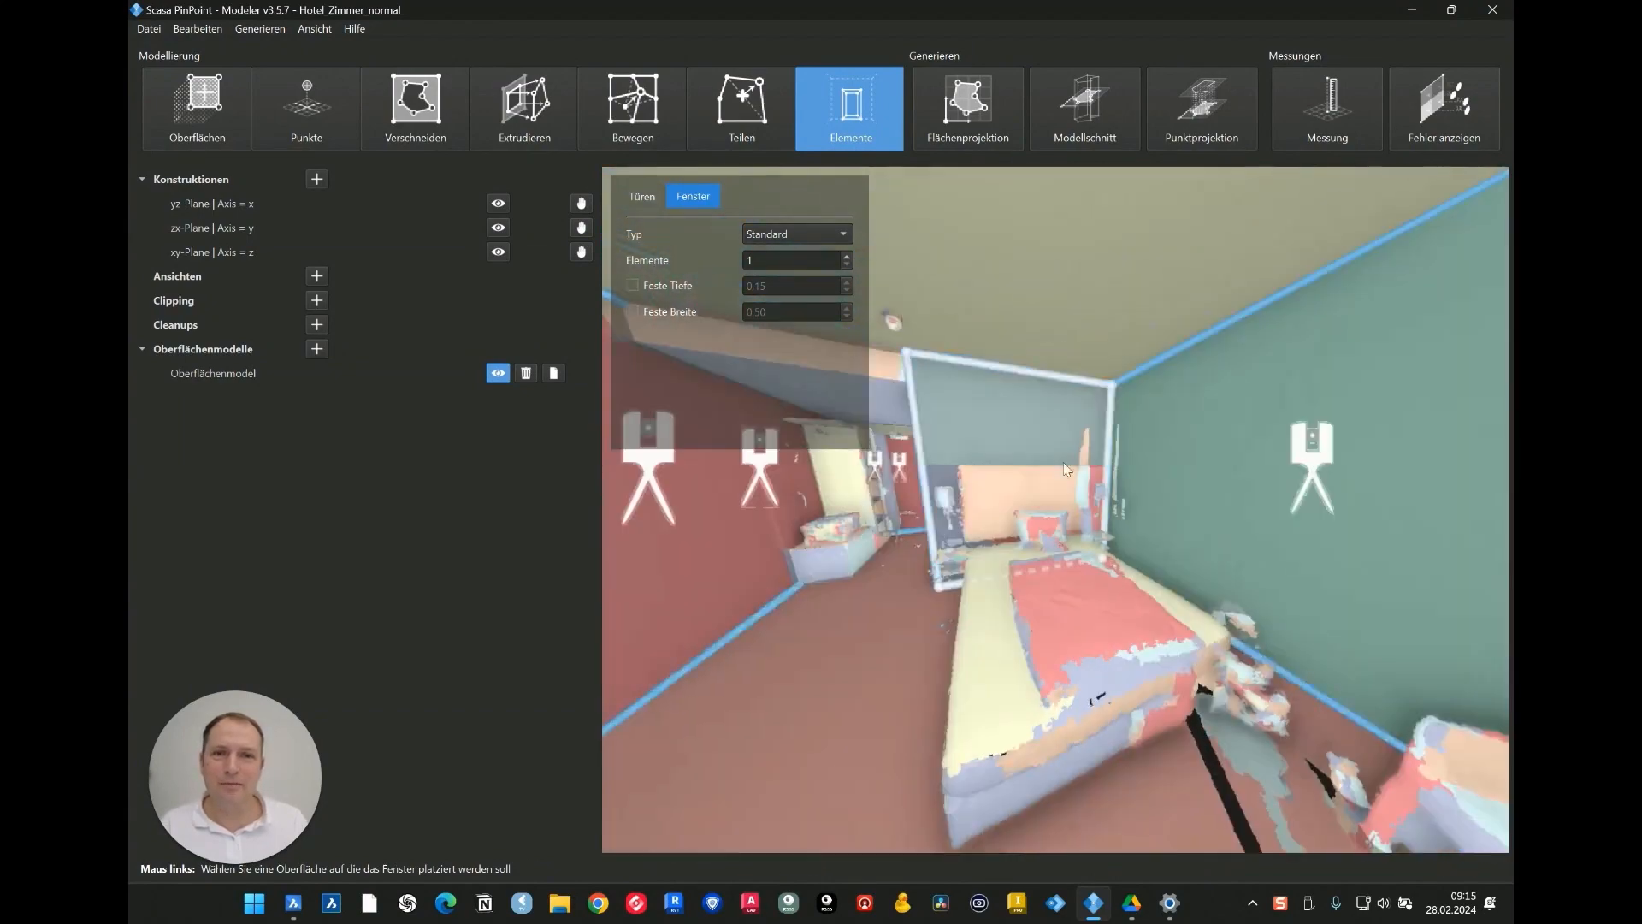
{"action": "left_click", "coordinate": [861, 140]}
{"action": "left_click_drag", "start_coordinate": [1185, 552], "coordinate": [1003, 643]}
{"action": "left_click_drag", "start_coordinate": [1112, 552], "coordinate": [1330, 488]}
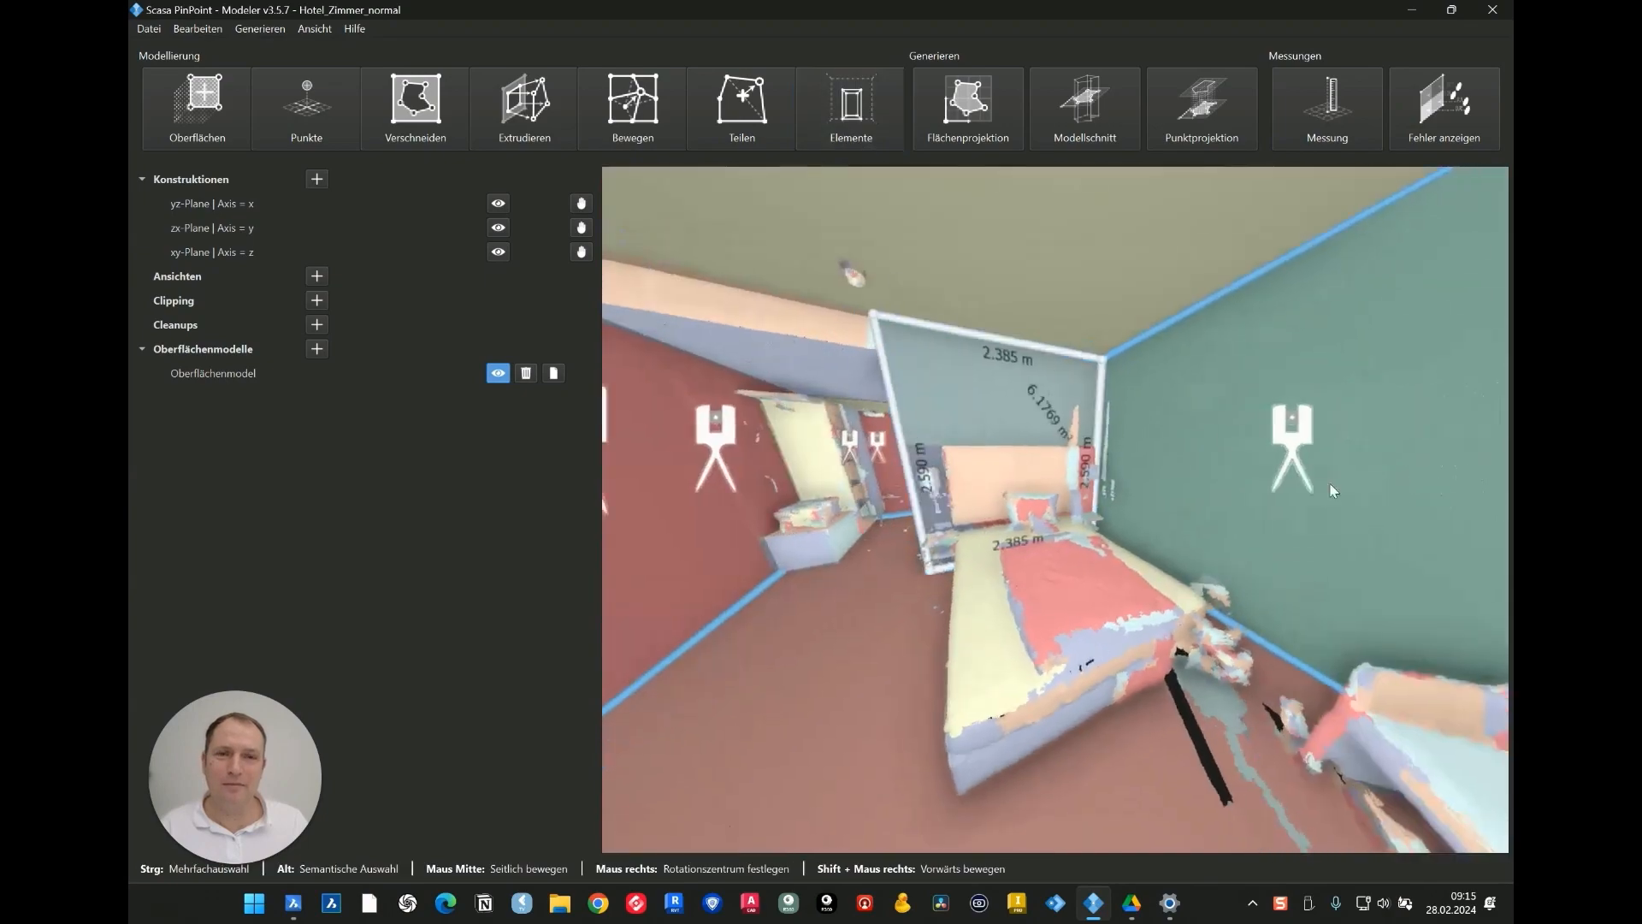
{"action": "left_click_drag", "start_coordinate": [1248, 565], "coordinate": [1355, 592]}
{"action": "mouse_move", "coordinate": [987, 575]}
{"action": "left_mouse_down"}
{"action": "mouse_move", "coordinate": [1096, 593]}
{"action": "mouse_move", "coordinate": [1040, 672]}
{"action": "mouse_move", "coordinate": [1059, 746]}
{"action": "mouse_move", "coordinate": [1058, 653]}
{"action": "mouse_move", "coordinate": [1163, 700]}
{"action": "mouse_move", "coordinate": [1076, 714]}
{"action": "mouse_move", "coordinate": [1080, 735]}
{"action": "left_mouse_up"}
{"action": "scroll", "coordinate": [1080, 569], "scroll_direction": "down", "scroll_amount": 2}
{"action": "scroll", "coordinate": [1077, 566], "scroll_direction": "down", "scroll_amount": 6}
Generate a floor plan (Grundriss) of the surface model using the xy-plane as the projection plane, viewed from above.
{"action": "left_click", "coordinate": [244, 36]}
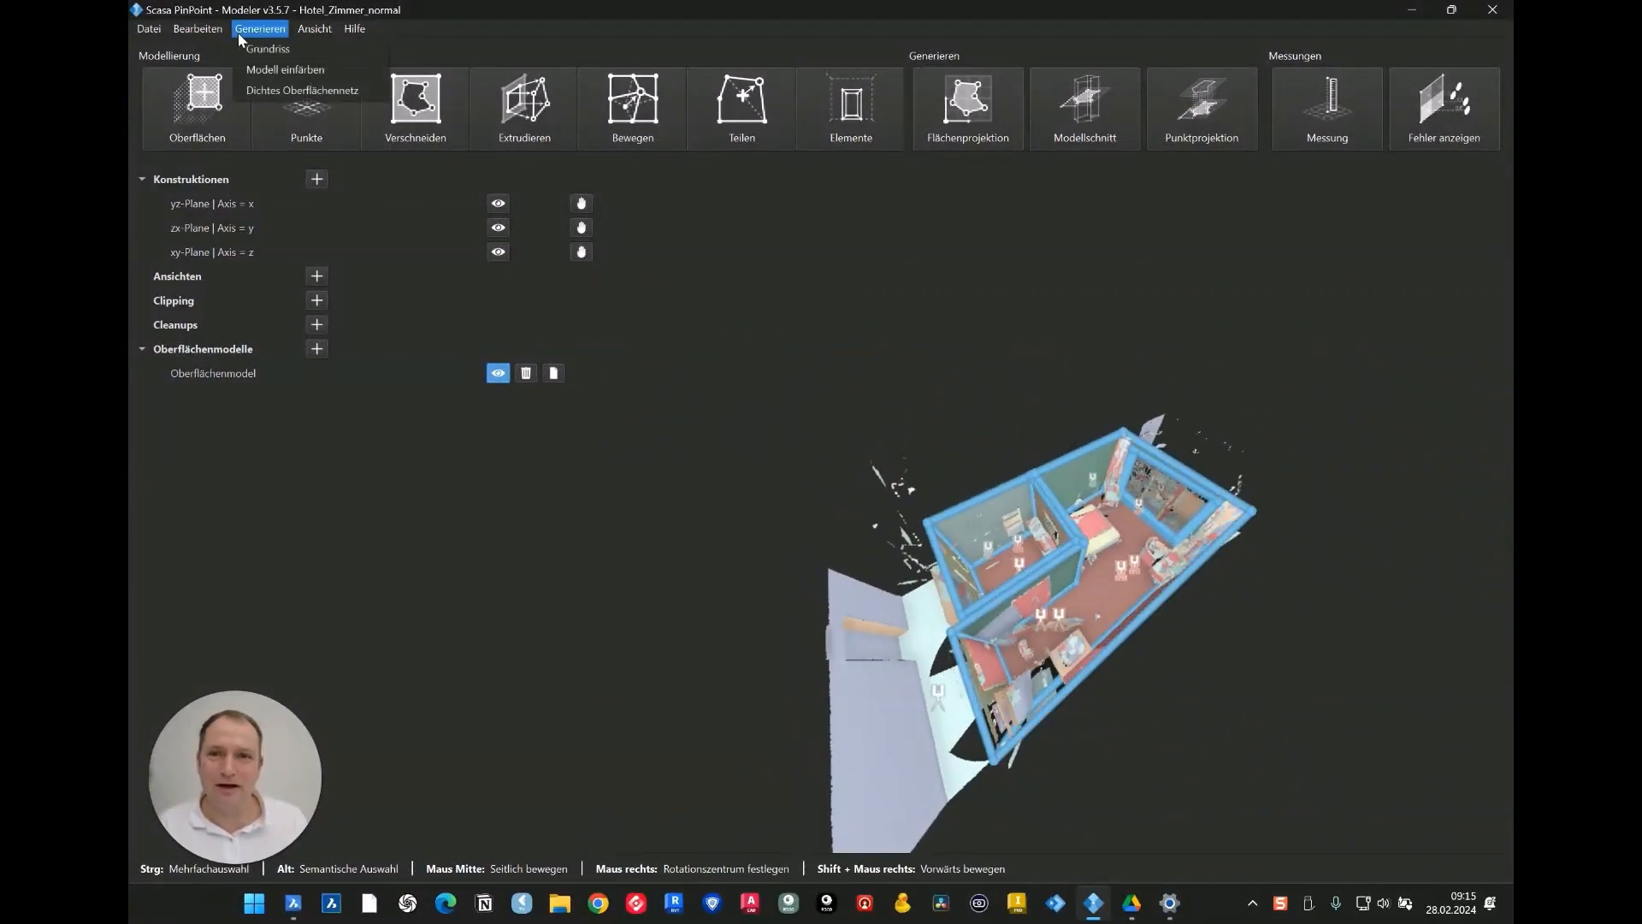
{"action": "left_click", "coordinate": [282, 53]}
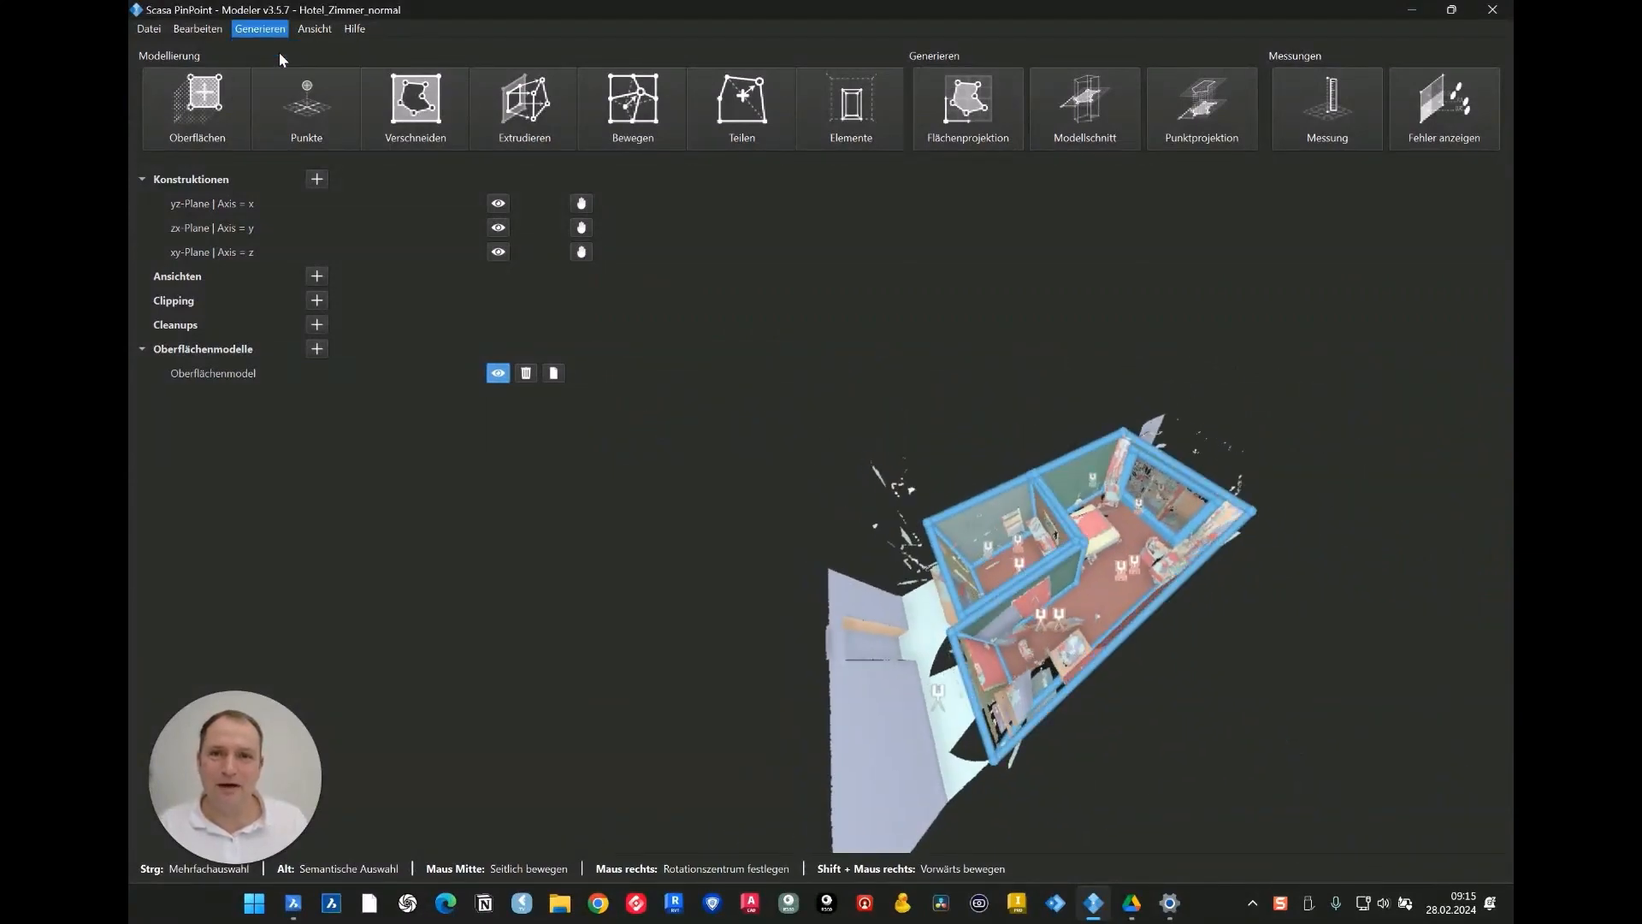
{"action": "left_click", "coordinate": [1017, 575]}
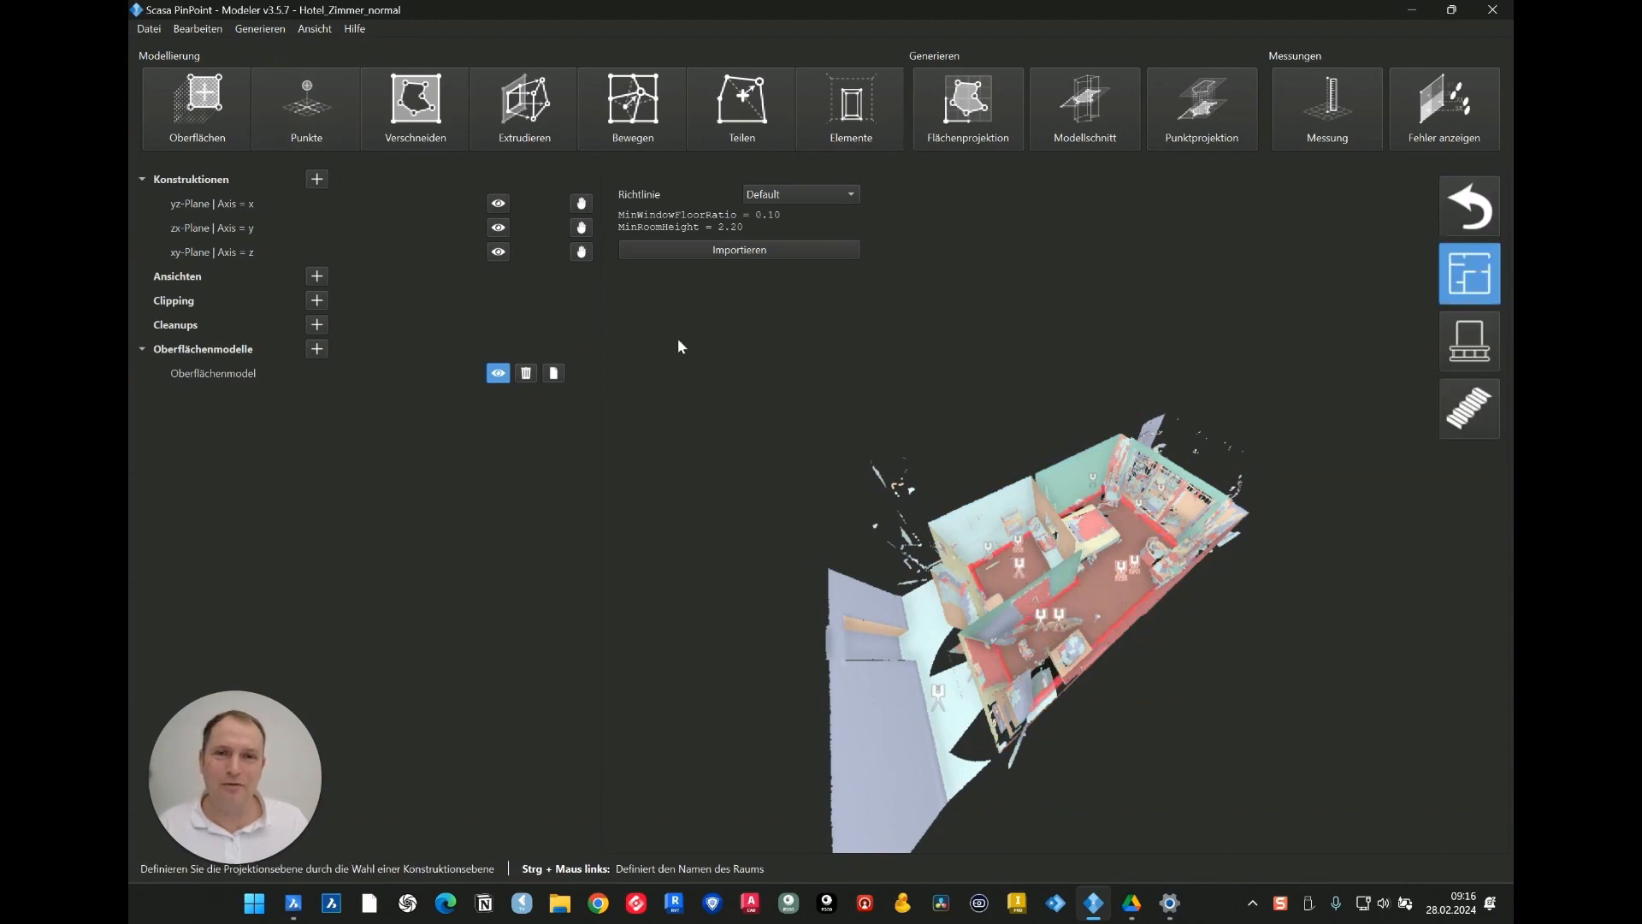
{"action": "left_click", "coordinate": [582, 252]}
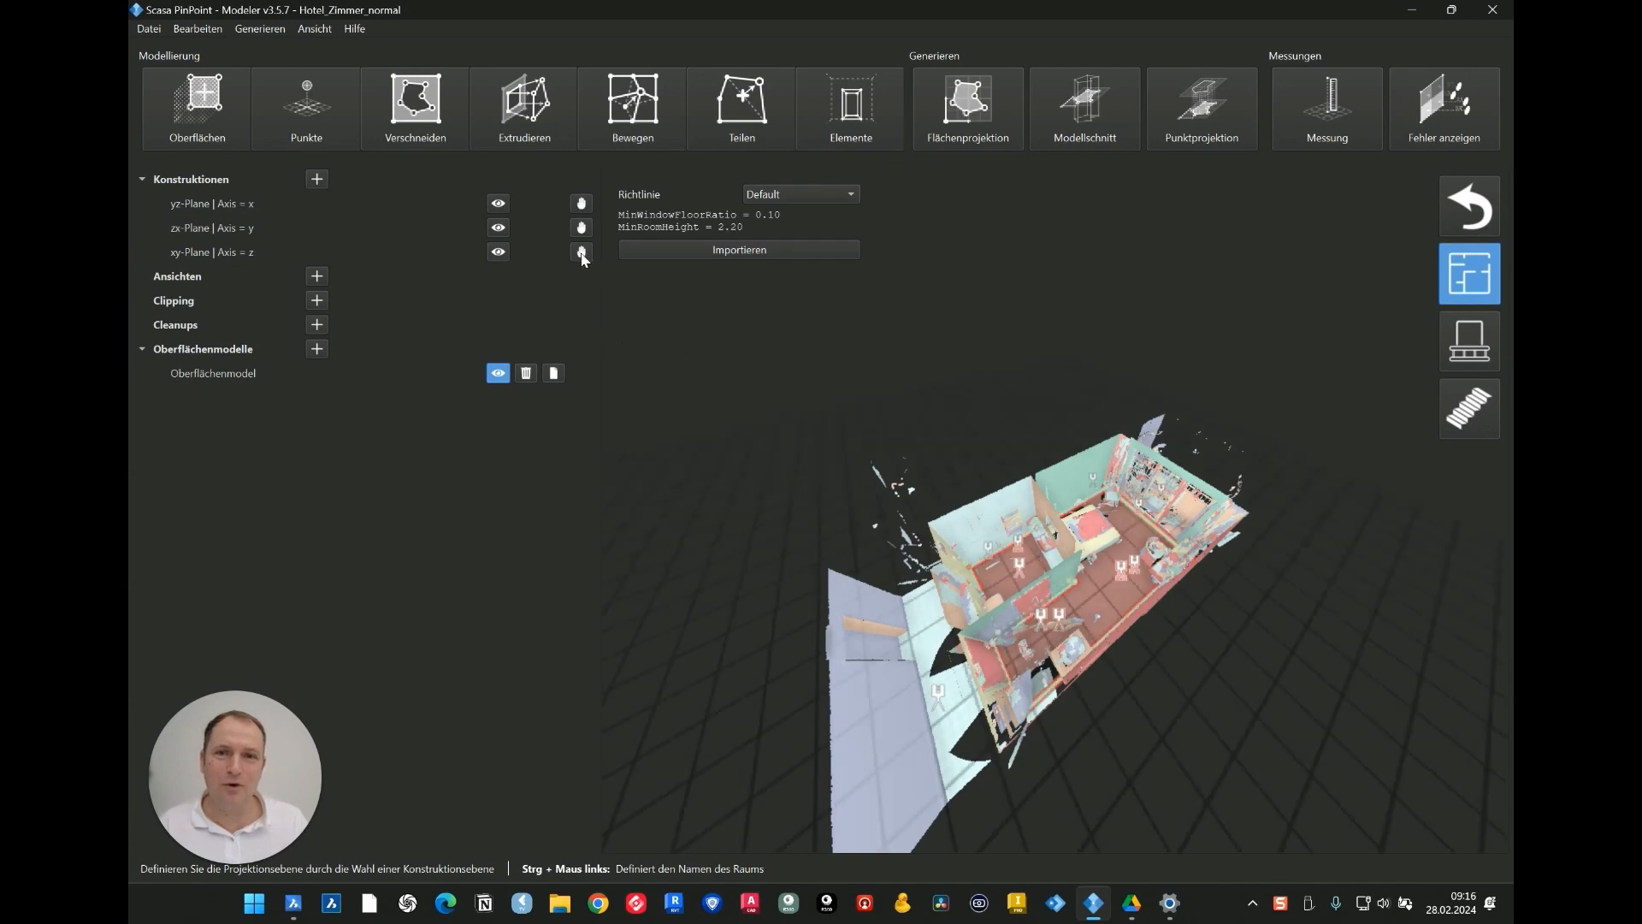
{"action": "left_click", "coordinate": [582, 253]}
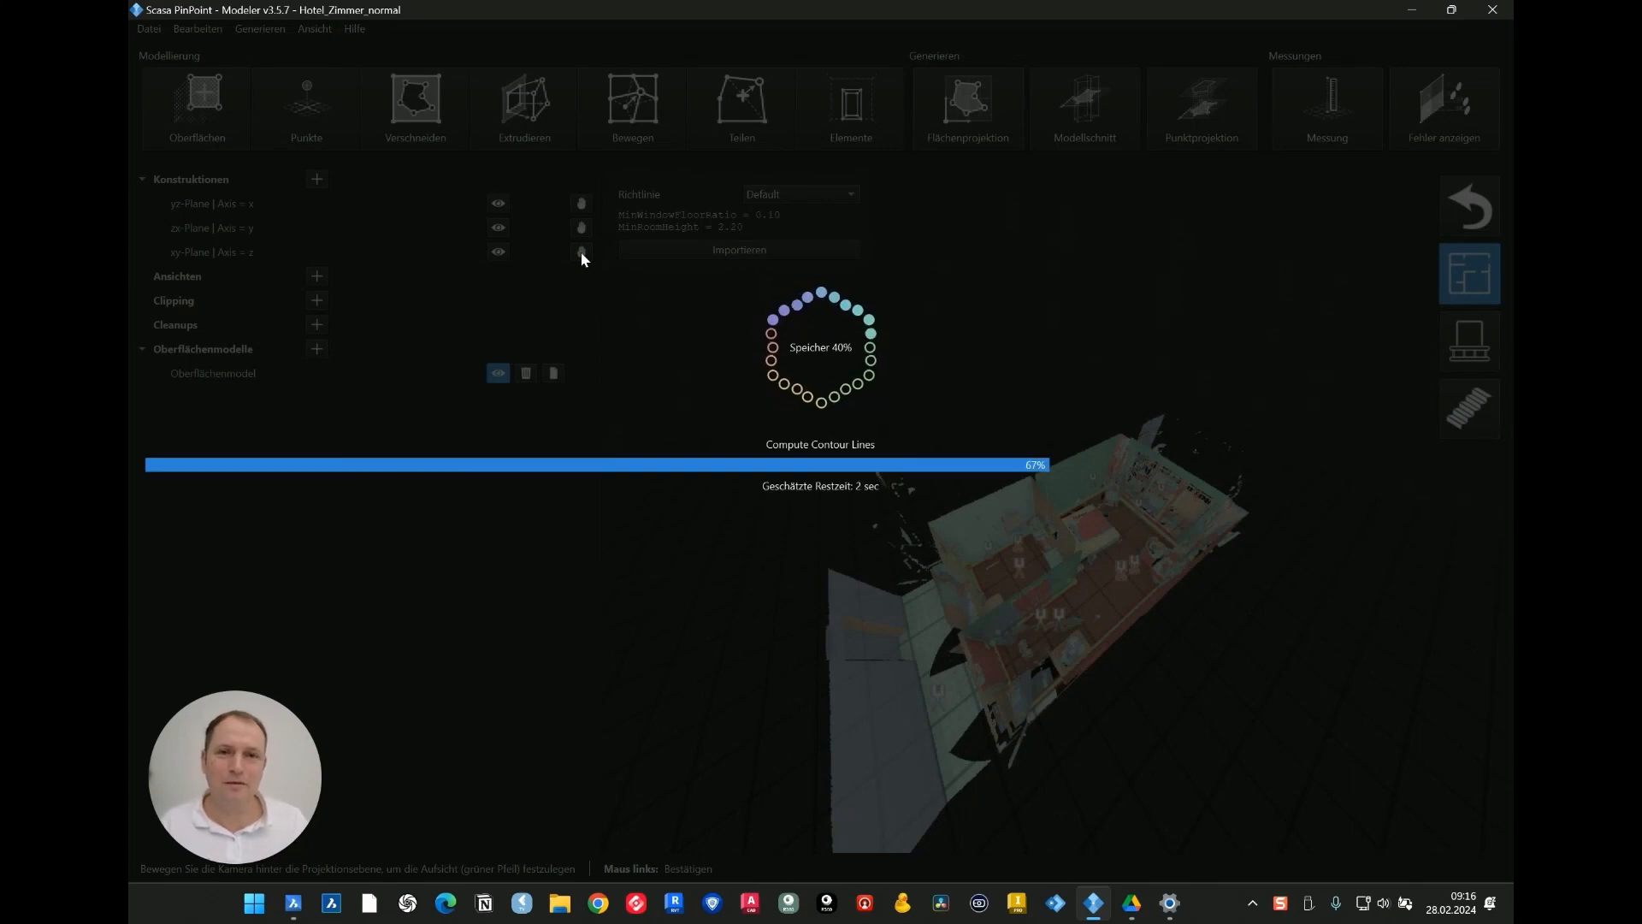
Add a point-to-point measurement along the corridor side of the bathroom wall, from its outer corner to the bedroom's lower wall.
{"action": "scroll", "coordinate": [1059, 487], "scroll_direction": "up", "scroll_amount": 6}
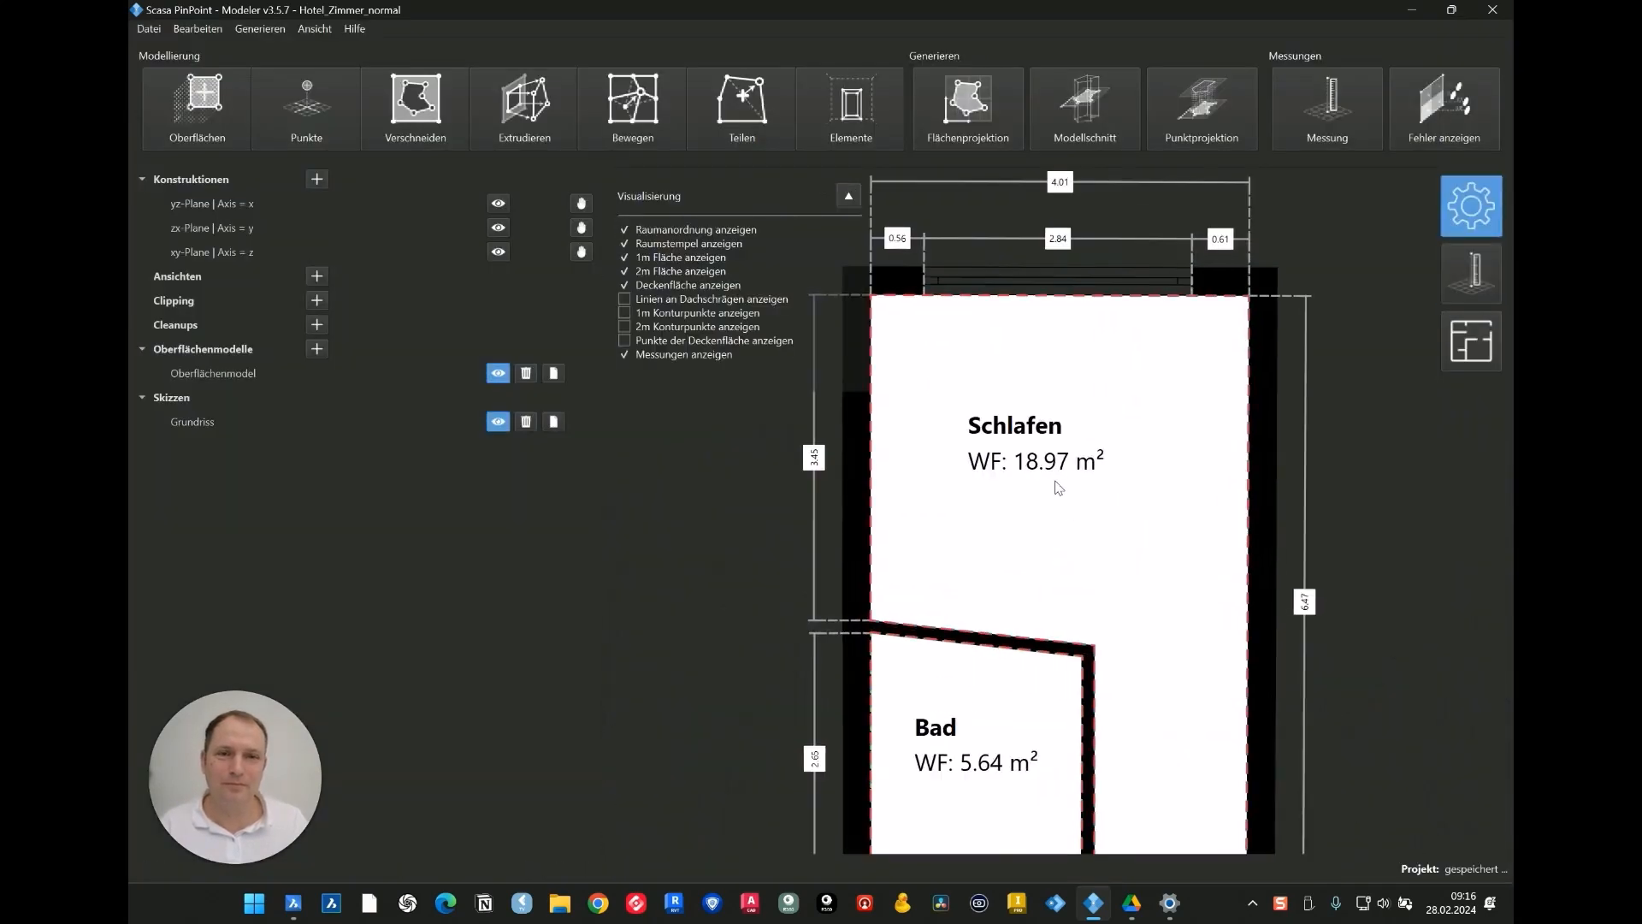
{"action": "scroll", "coordinate": [1065, 515], "scroll_direction": "down", "scroll_amount": 5}
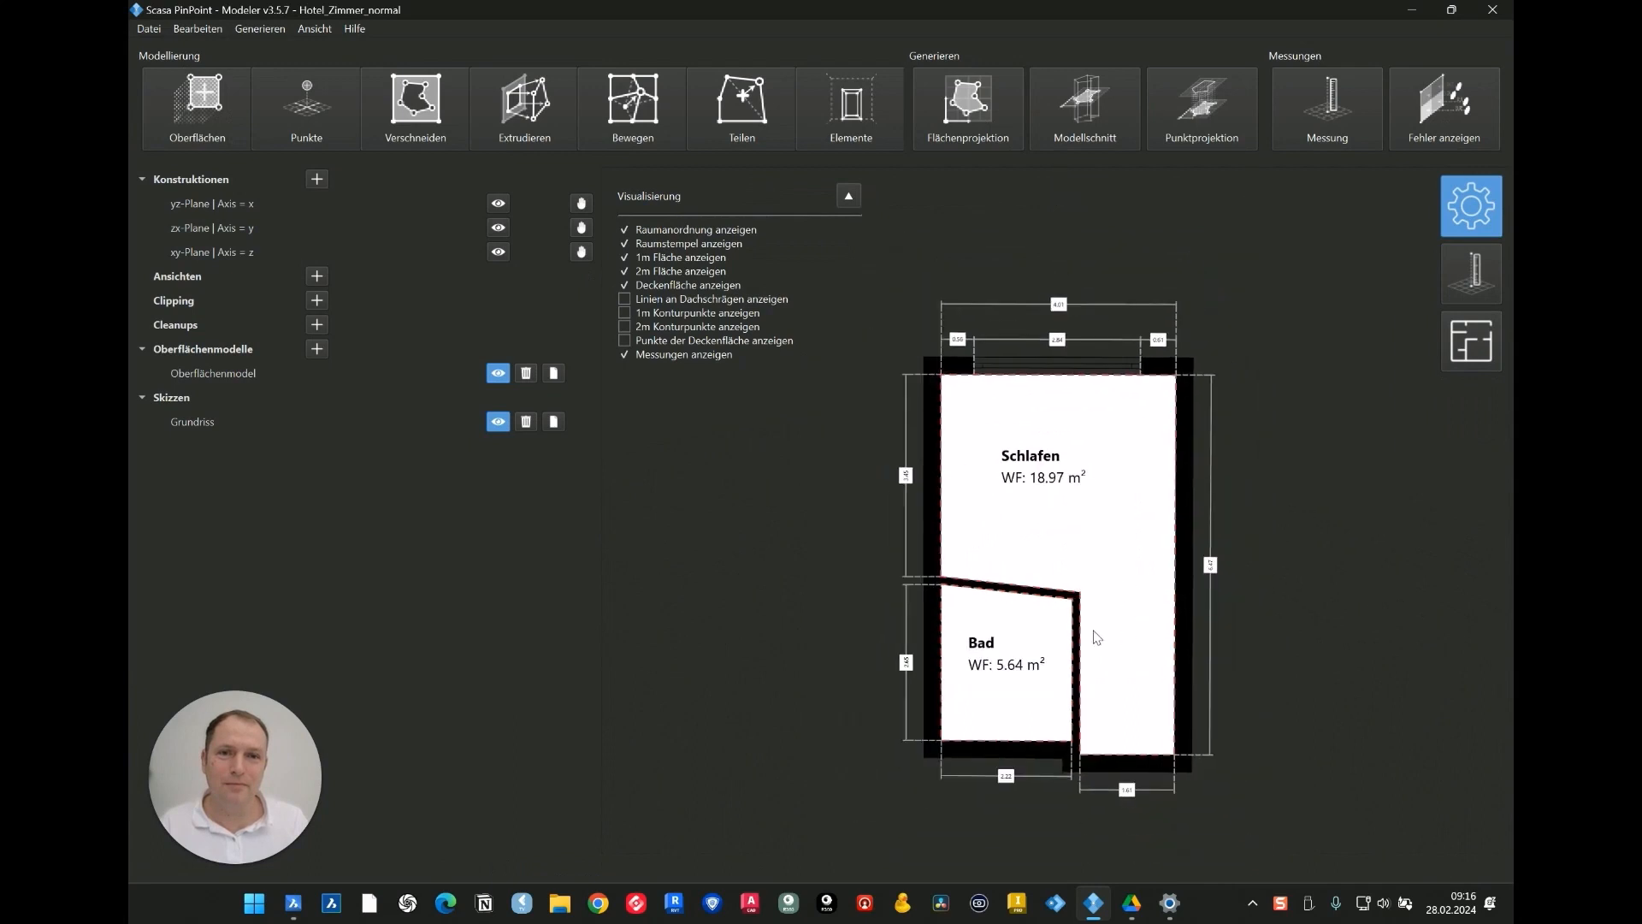
{"action": "scroll", "coordinate": [1095, 640], "scroll_direction": "up", "scroll_amount": 4}
{"action": "scroll", "coordinate": [1078, 547], "scroll_direction": "down", "scroll_amount": 1}
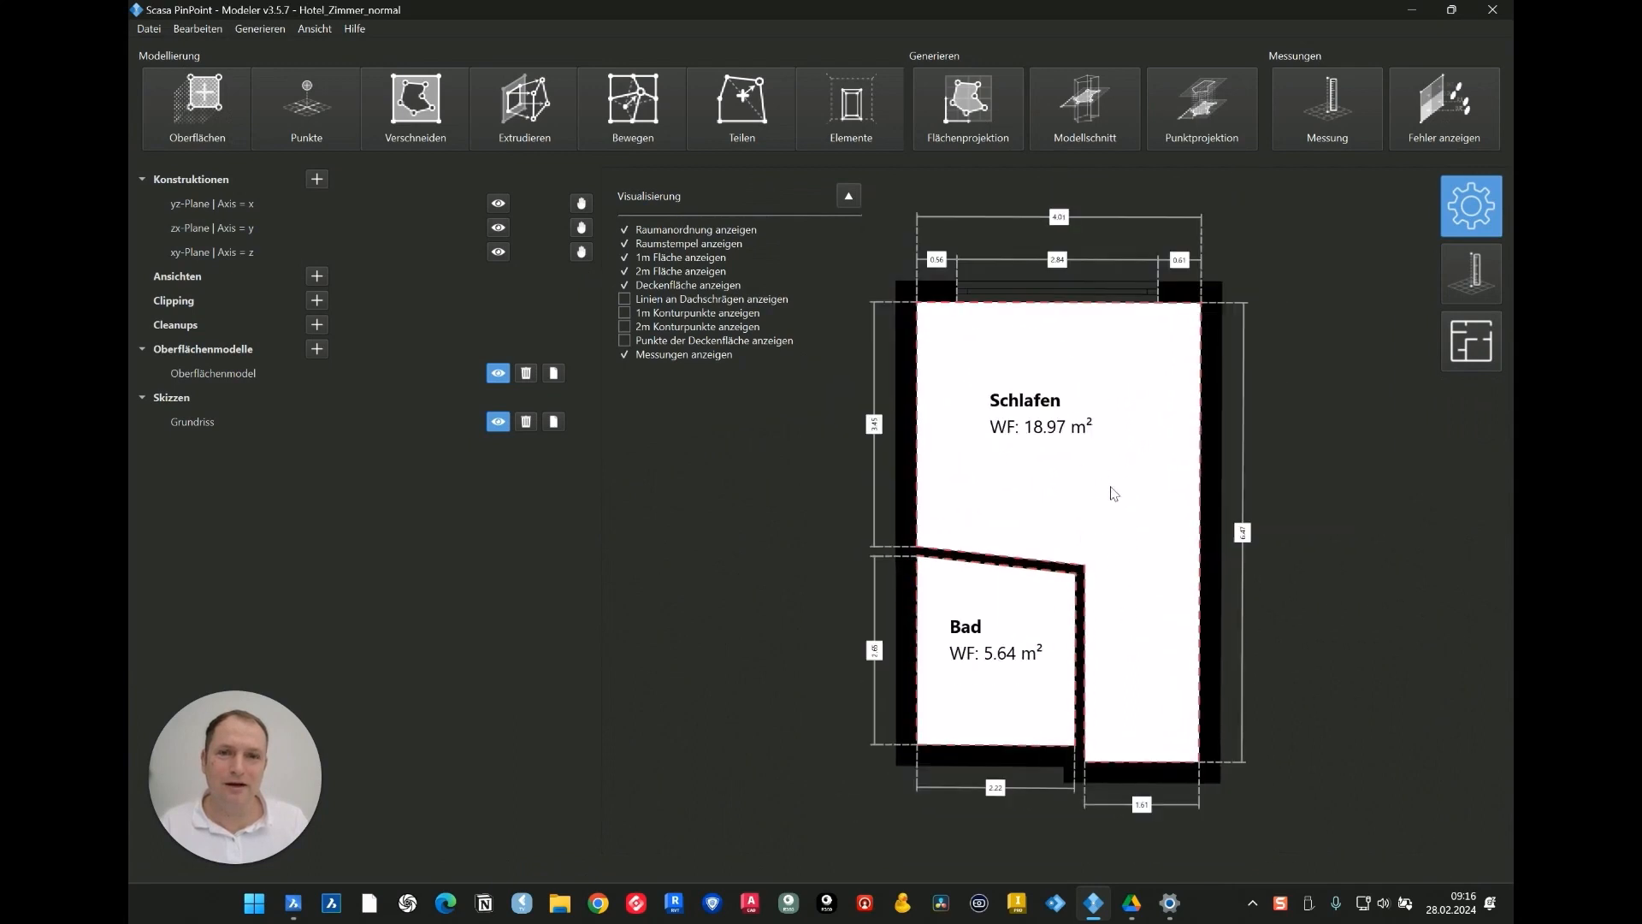
{"action": "left_click", "coordinate": [1471, 280]}
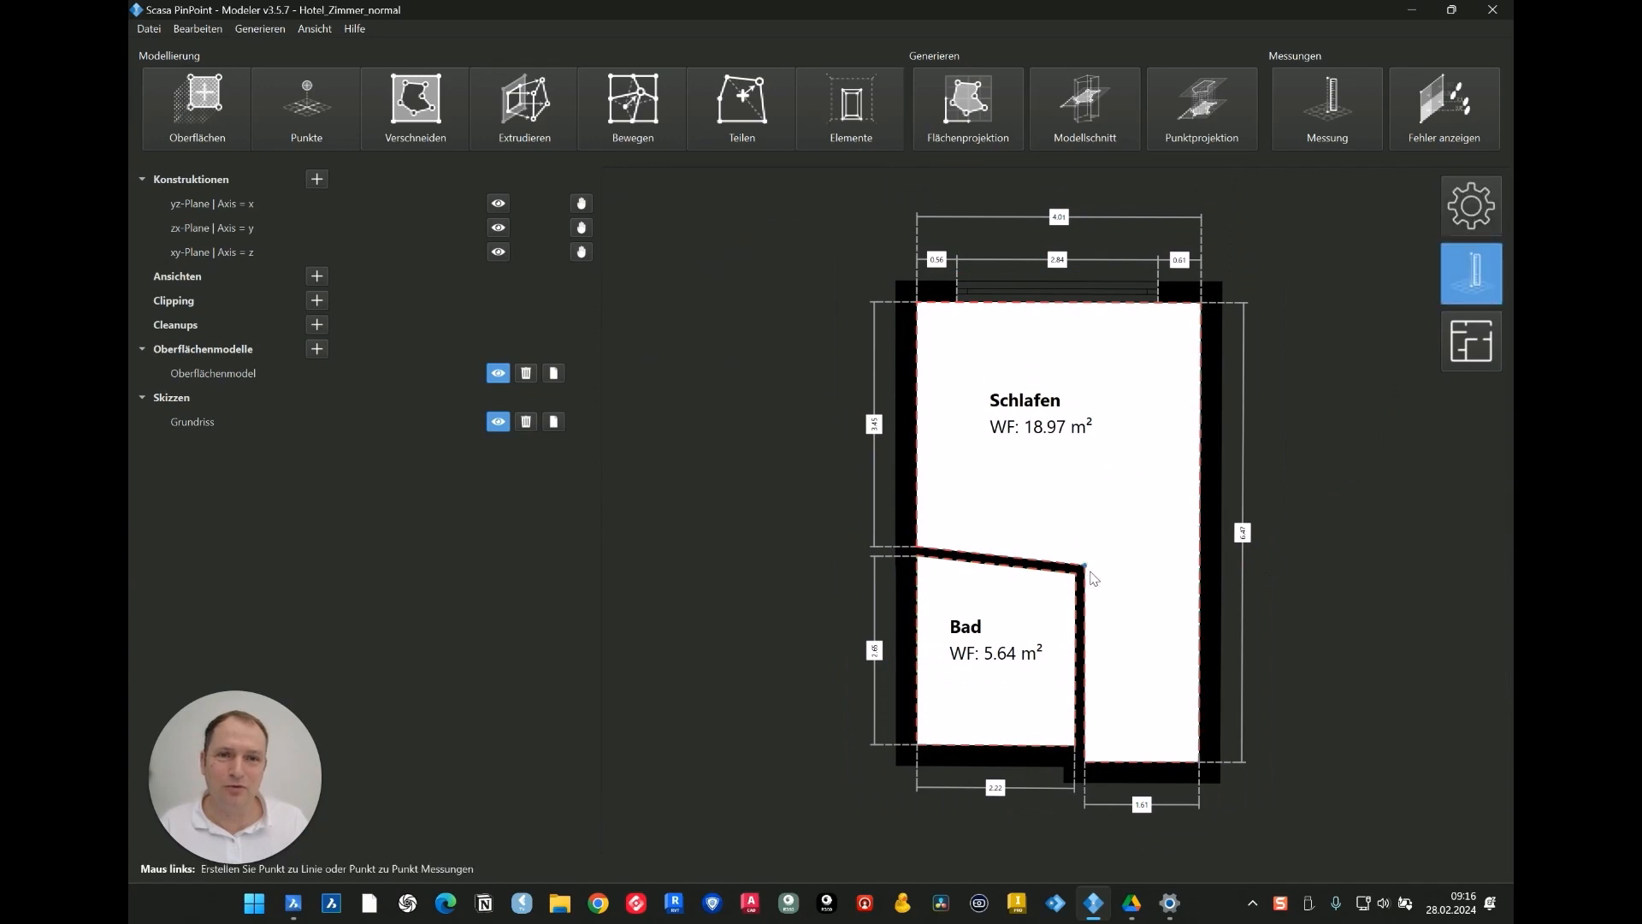
{"action": "scroll", "coordinate": [1093, 568], "scroll_direction": "up", "scroll_amount": 5}
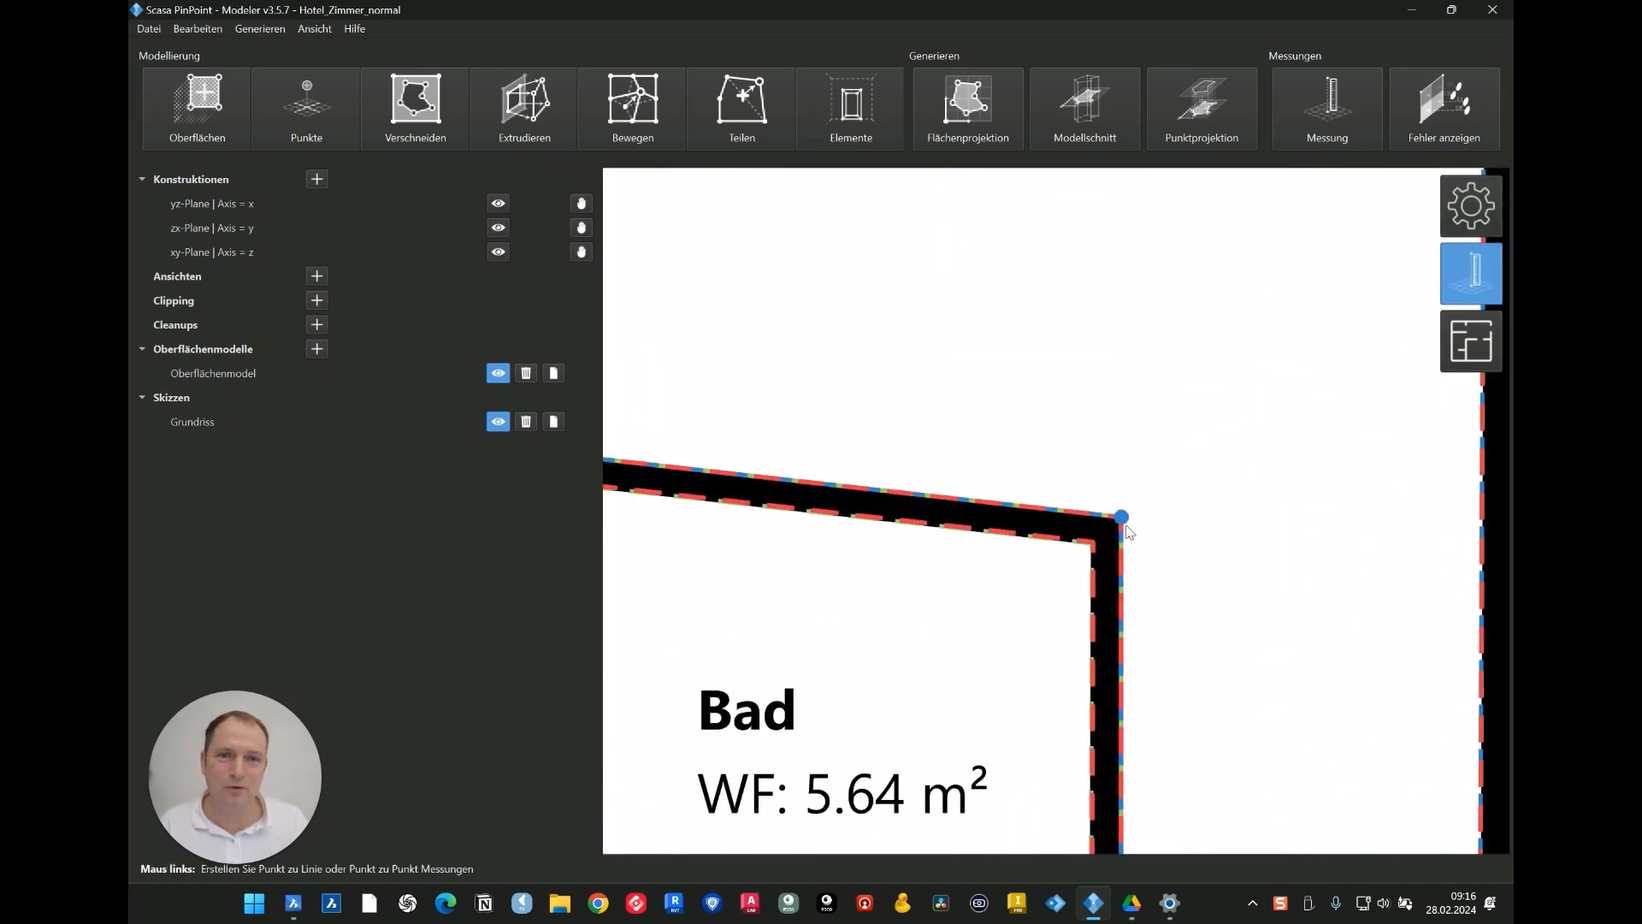
{"action": "scroll", "coordinate": [1164, 513], "scroll_direction": "down", "scroll_amount": 5}
{"action": "scroll", "coordinate": [1116, 684], "scroll_direction": "up", "scroll_amount": 2}
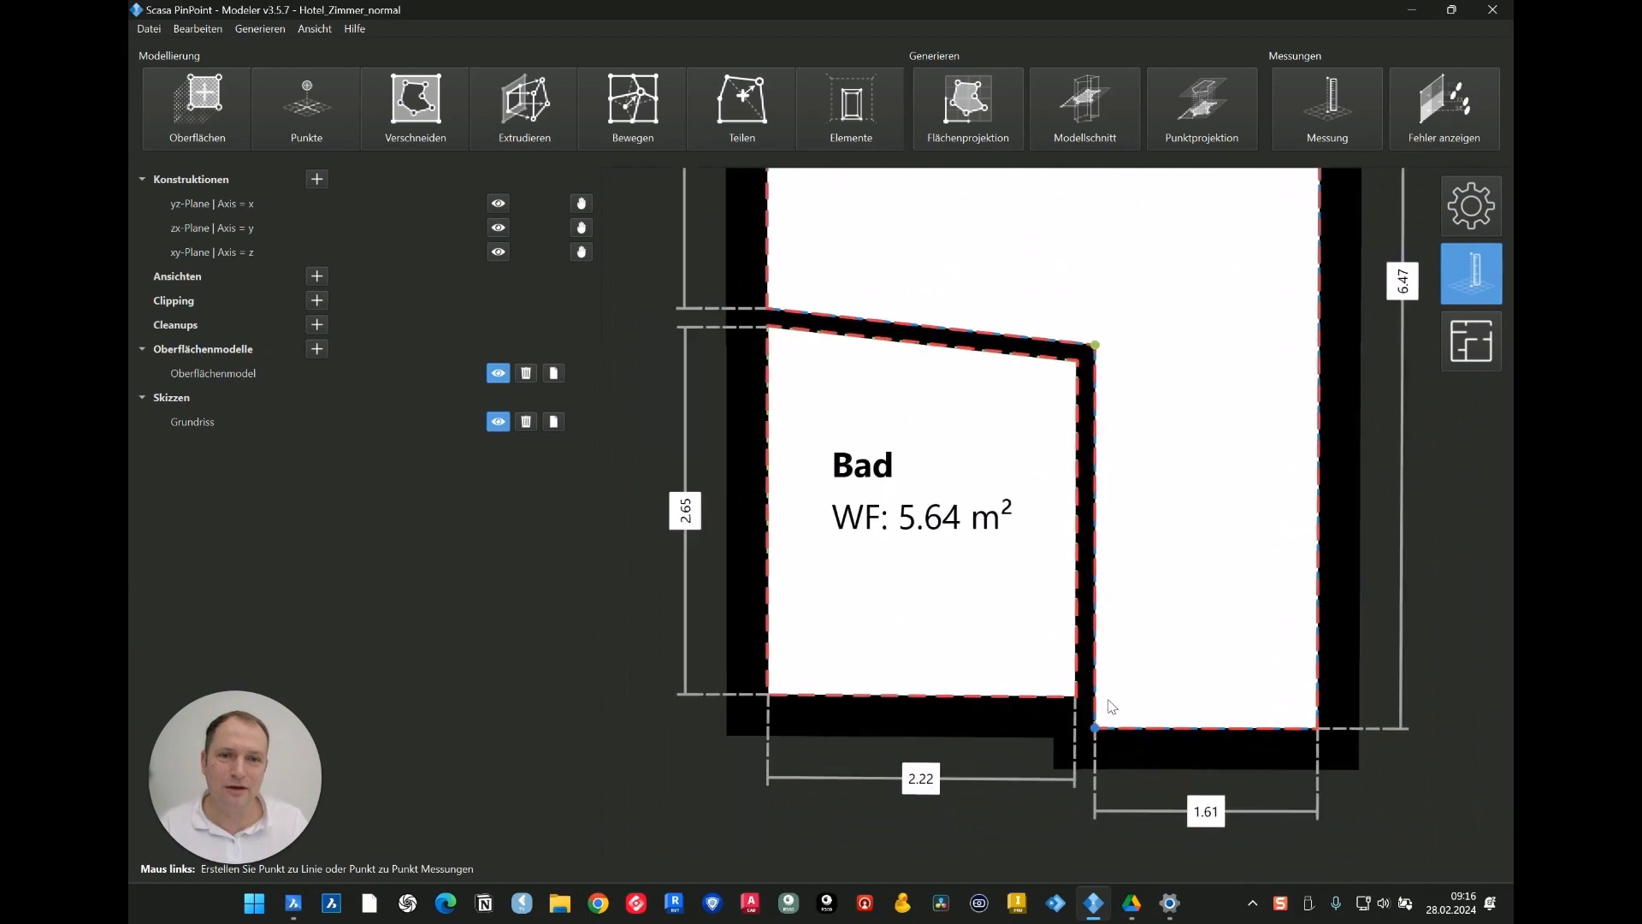
{"action": "left_click", "coordinate": [1096, 728]}
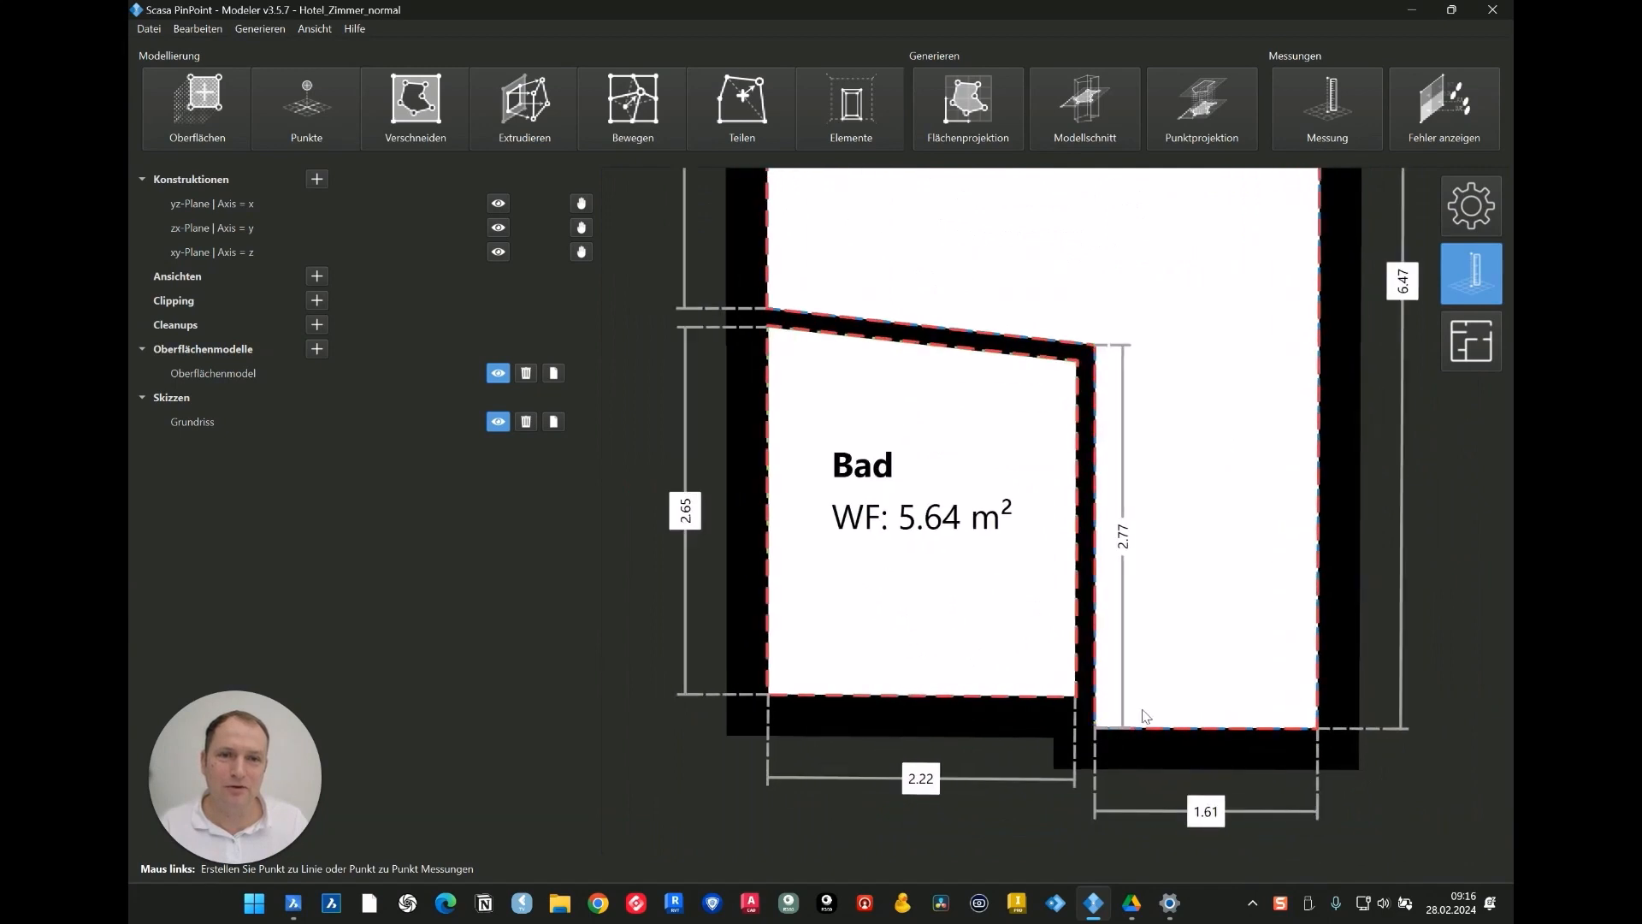
Export the floor plan to the desktop as a Drawing Interchange File (*.dxf) named Plan.
{"action": "scroll", "coordinate": [1146, 717], "scroll_direction": "down", "scroll_amount": 5}
{"action": "scroll", "coordinate": [1134, 564], "scroll_direction": "up", "scroll_amount": 1}
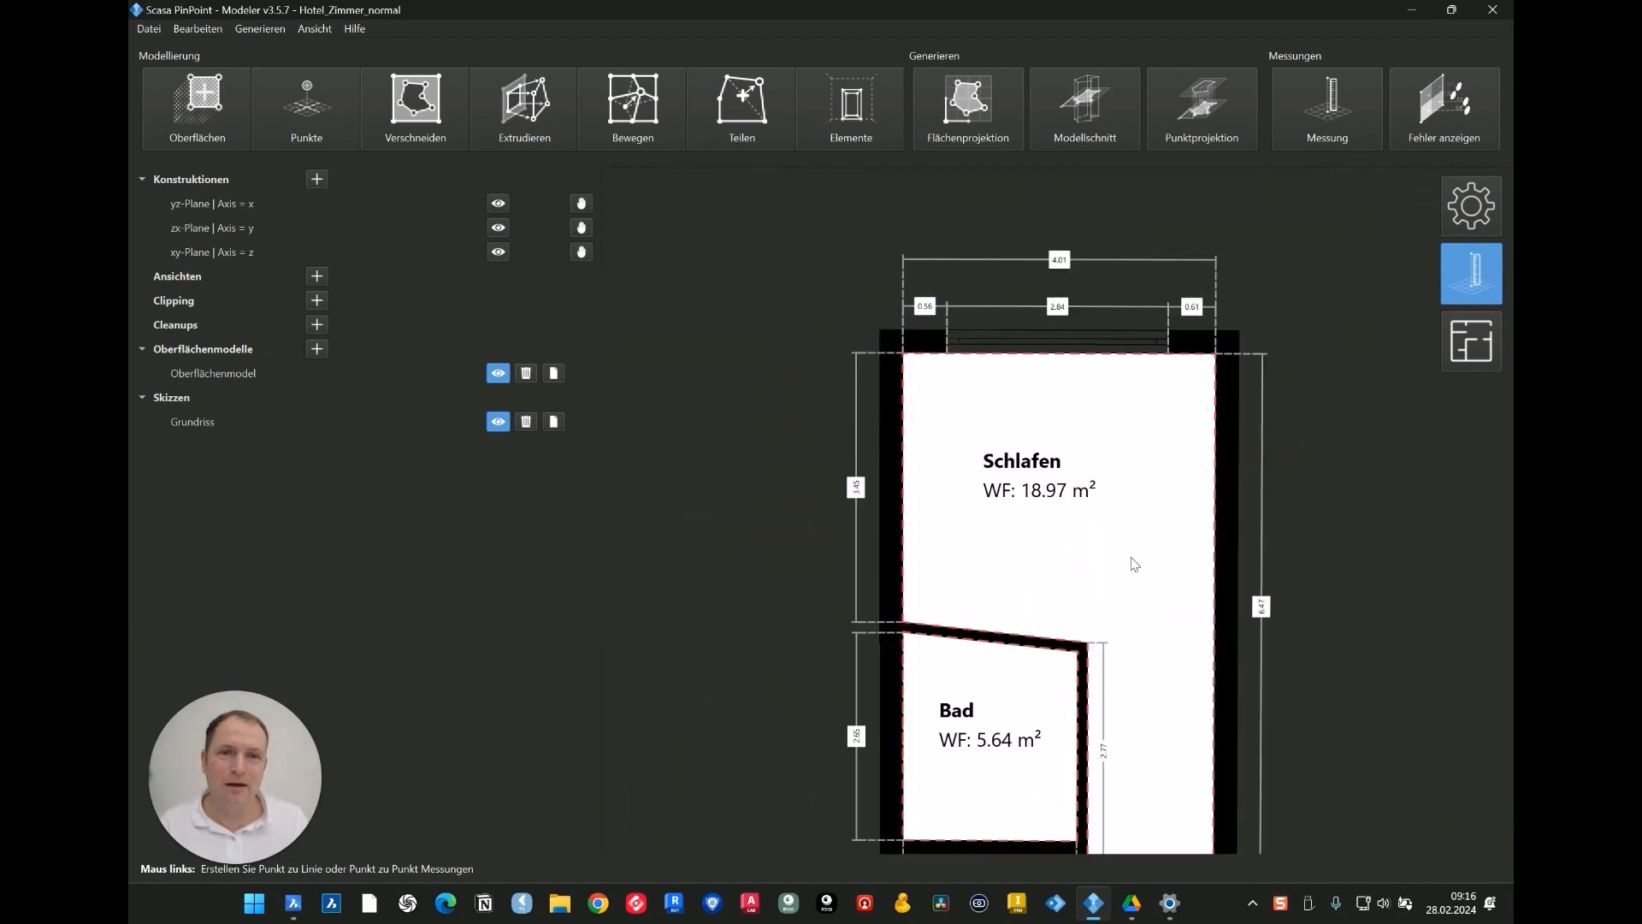
{"action": "scroll", "coordinate": [992, 394], "scroll_direction": "down", "scroll_amount": 2}
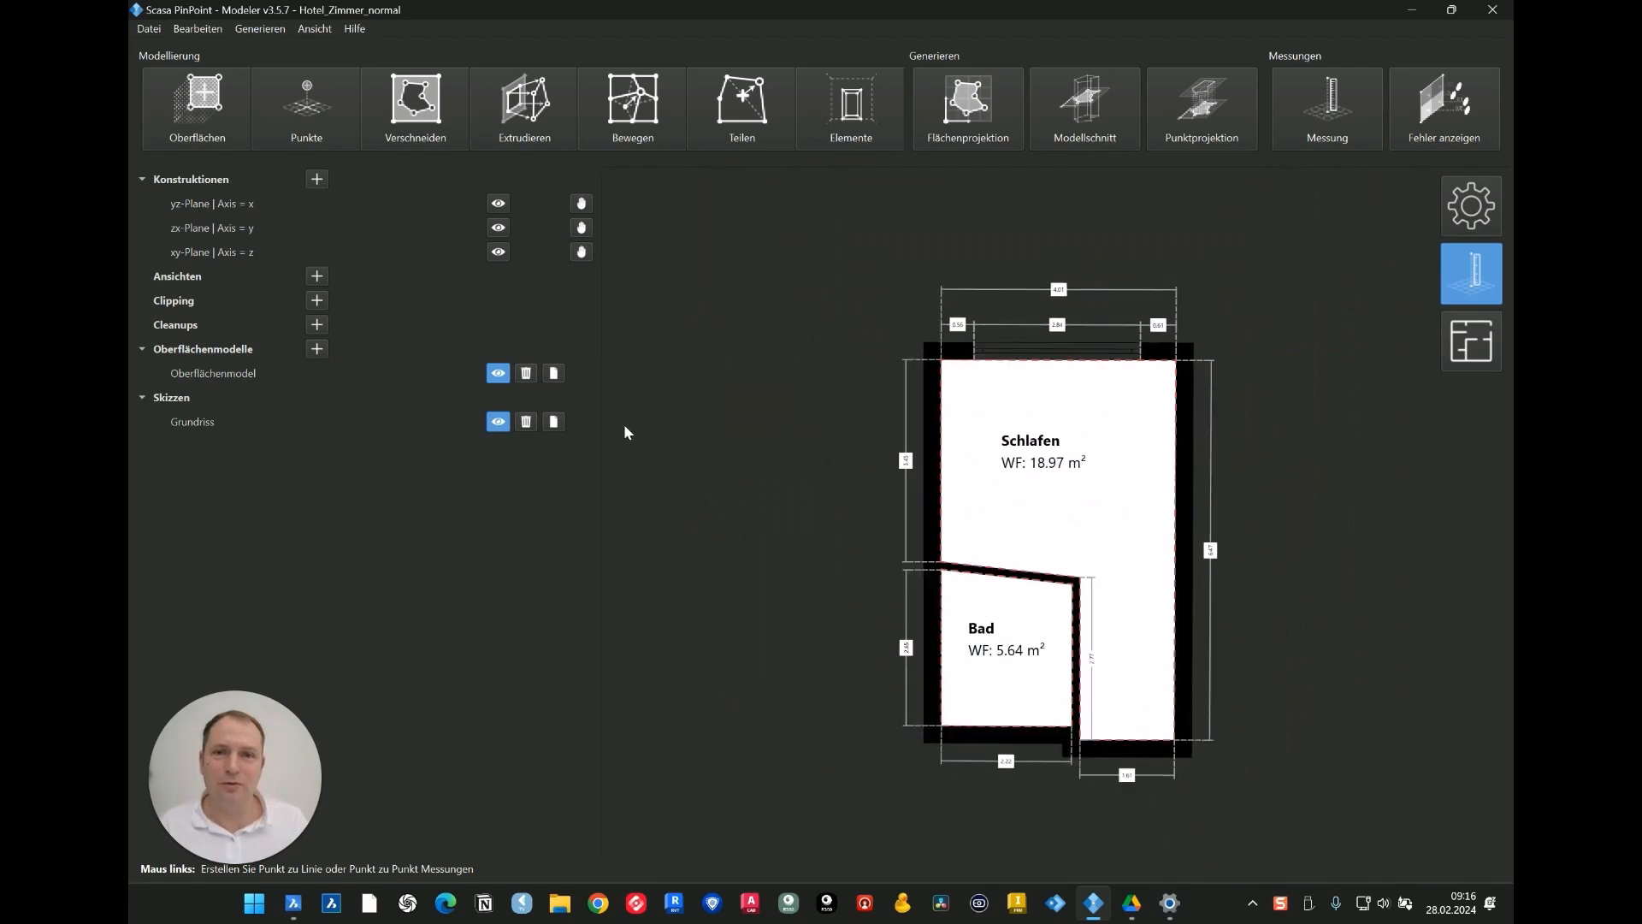
{"action": "left_click", "coordinate": [554, 422]}
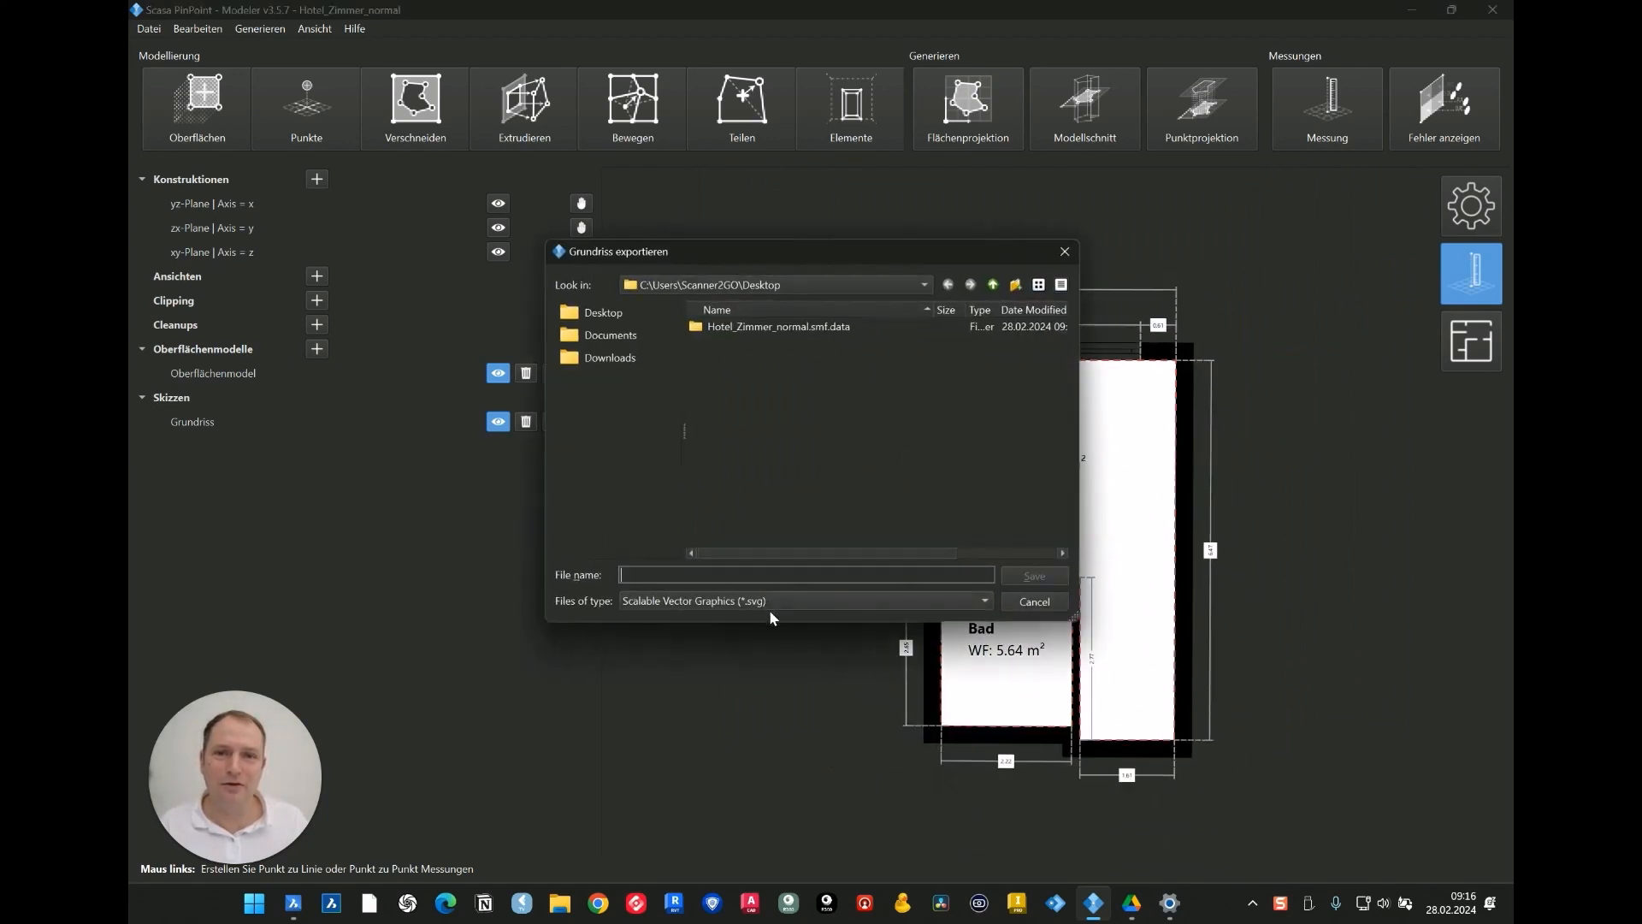
{"action": "left_click", "coordinate": [768, 606]}
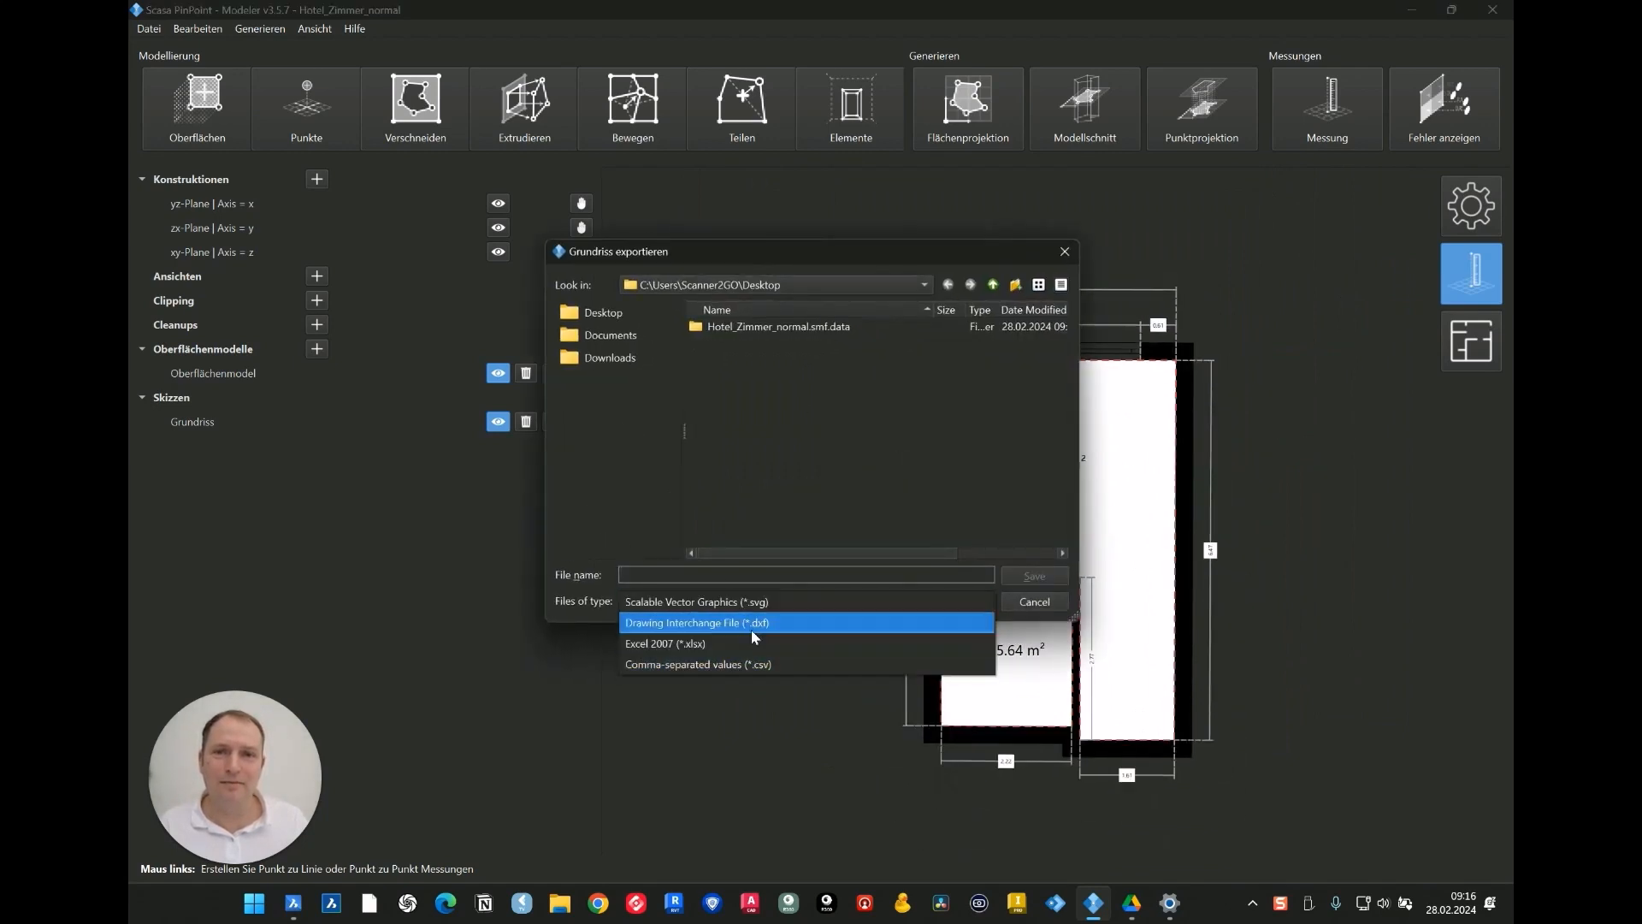
{"action": "left_click", "coordinate": [754, 624]}
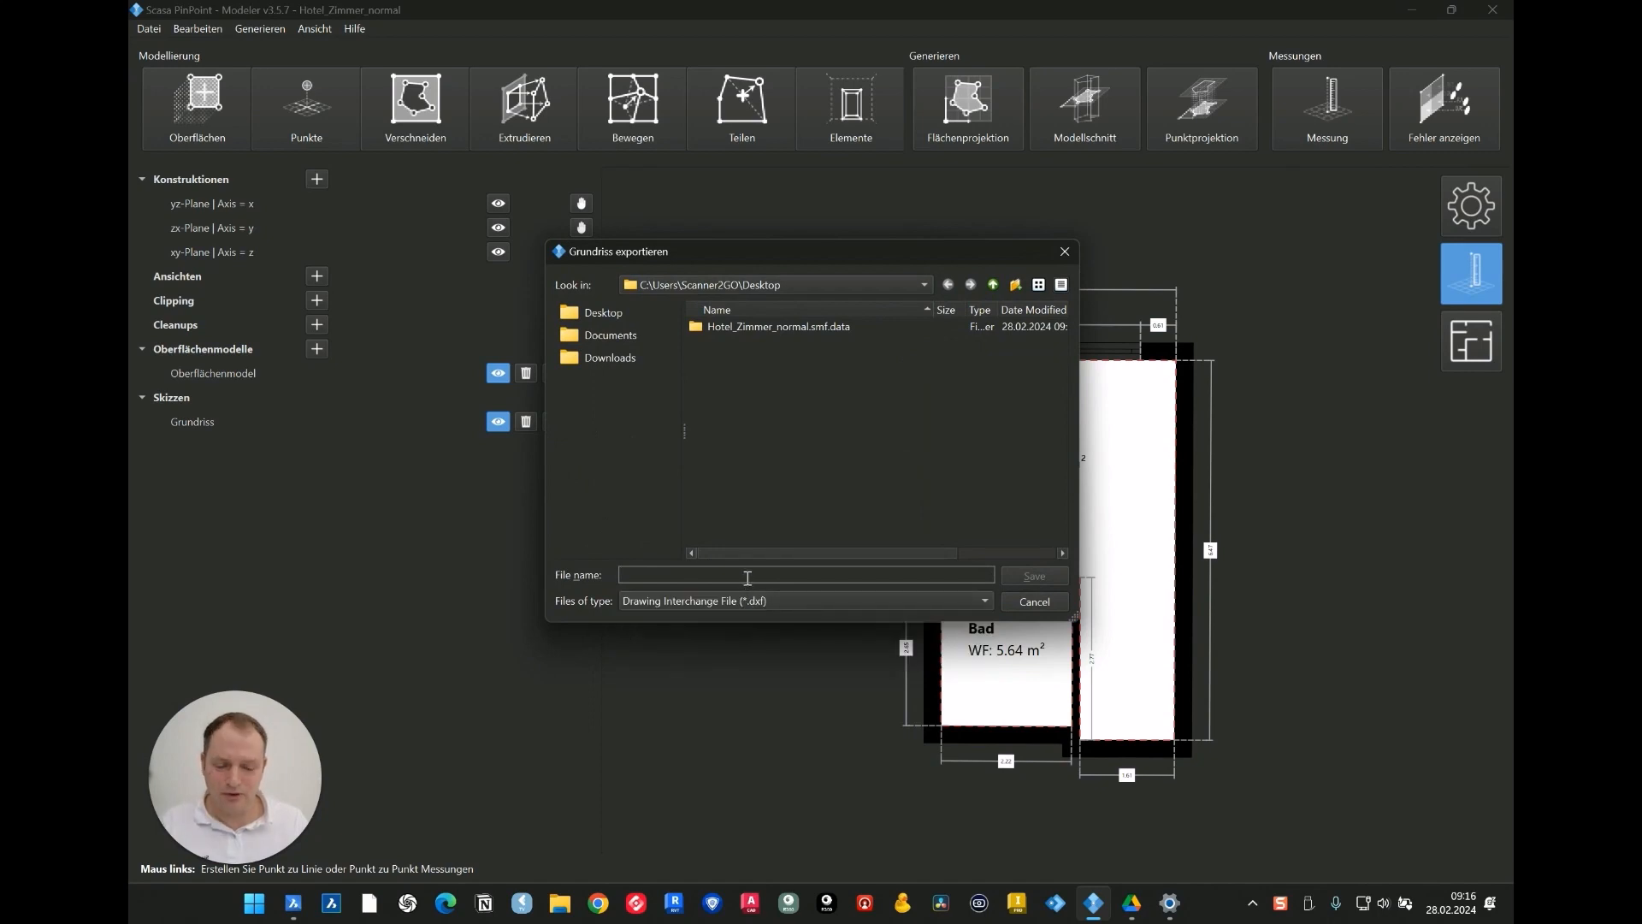
{"action": "left_click", "coordinate": [747, 579]}
{"action": "type", "text": "Plan"}
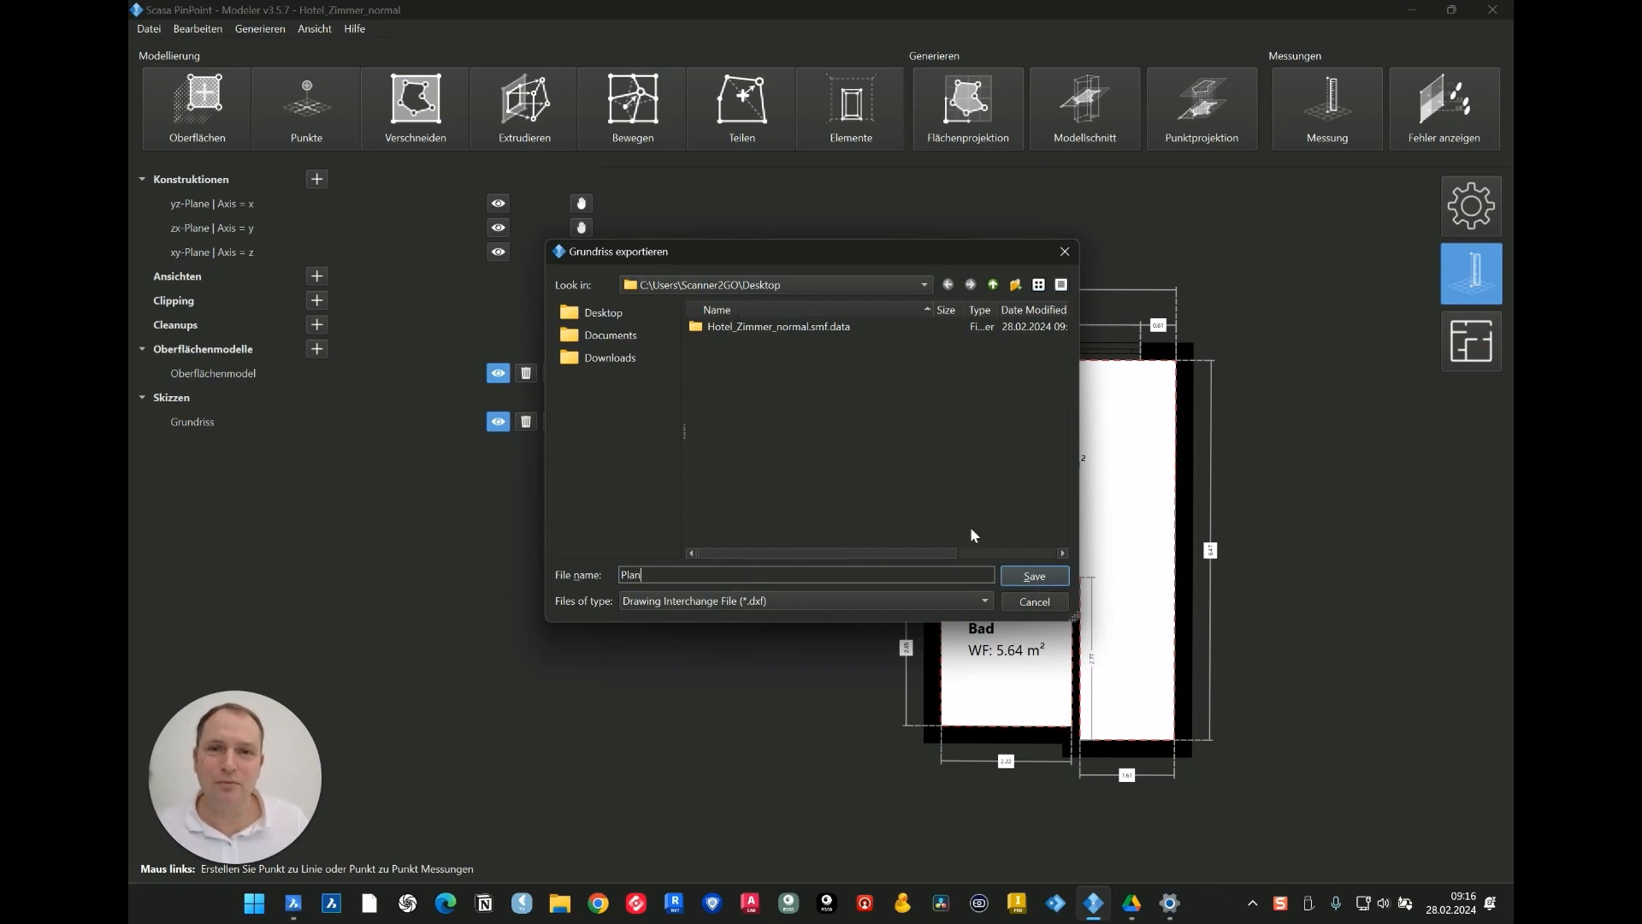
{"action": "left_click", "coordinate": [1037, 576]}
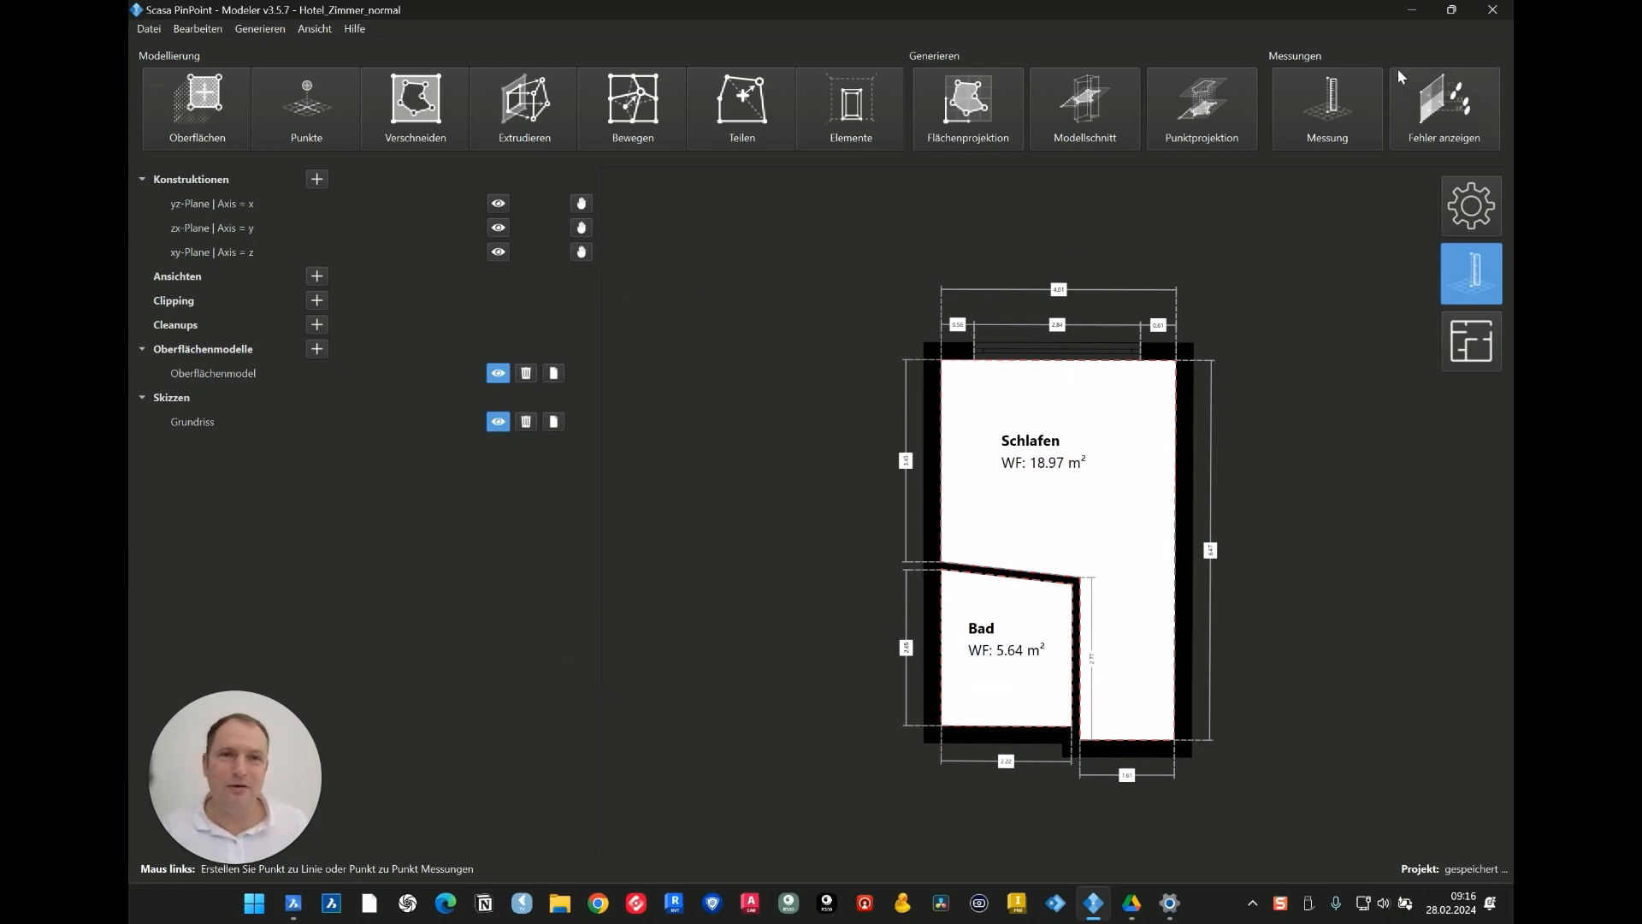
Minimize the modeler and open Plan.dxf from the desktop in BricsCAD.
{"action": "left_click", "coordinate": [1412, 9]}
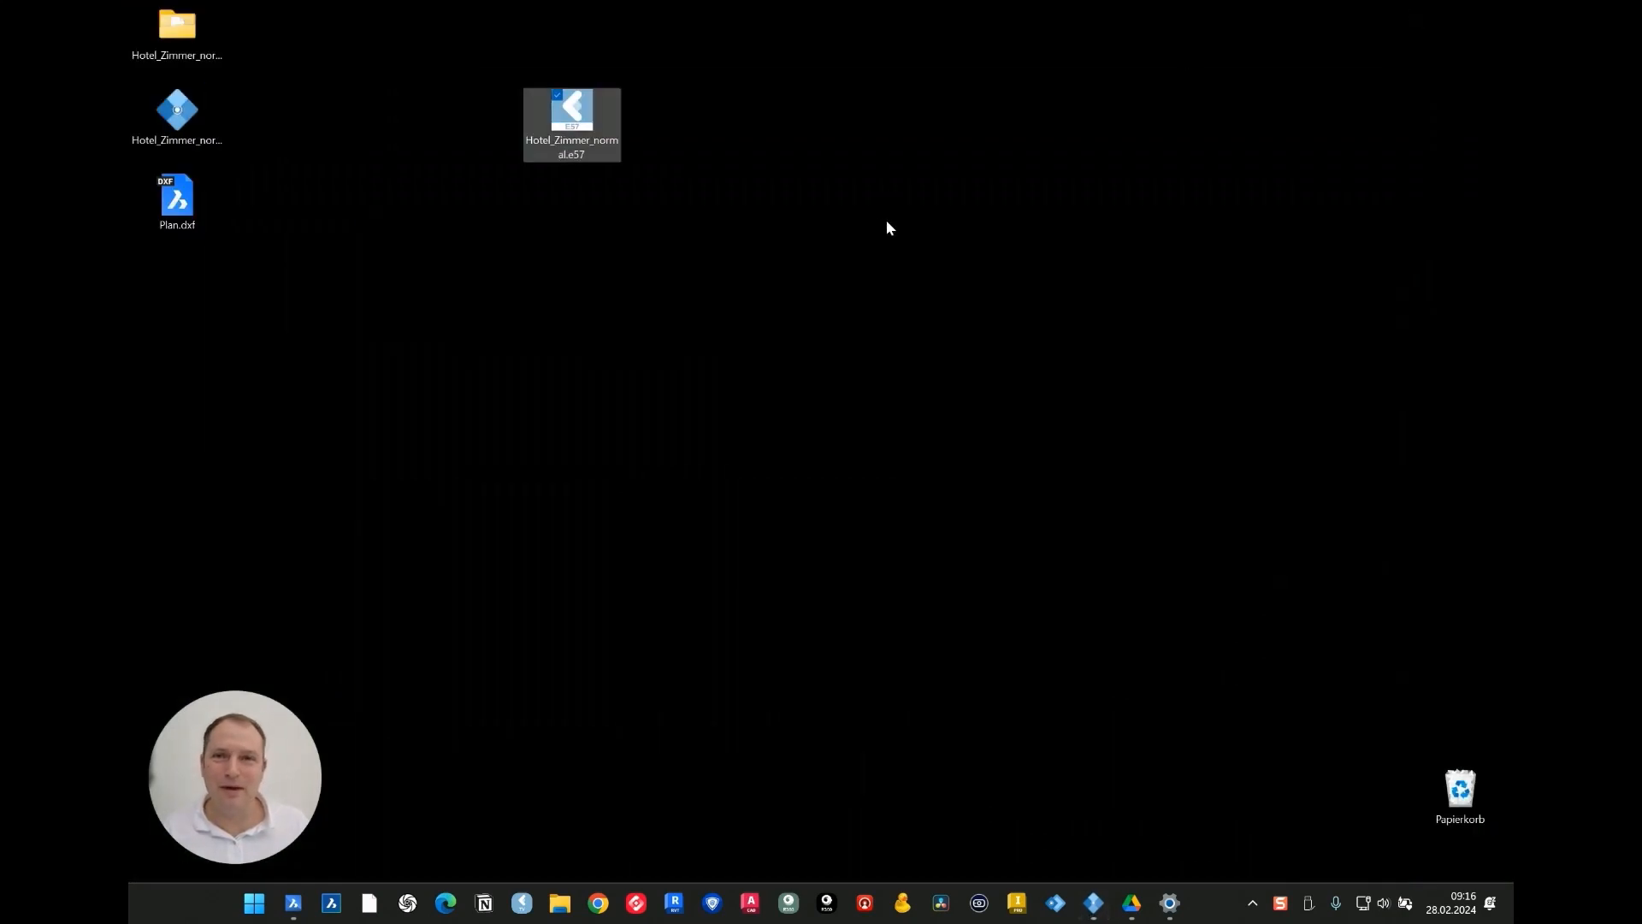
{"action": "left_click", "coordinate": [165, 198]}
{"action": "double_click", "coordinate": [177, 200]}
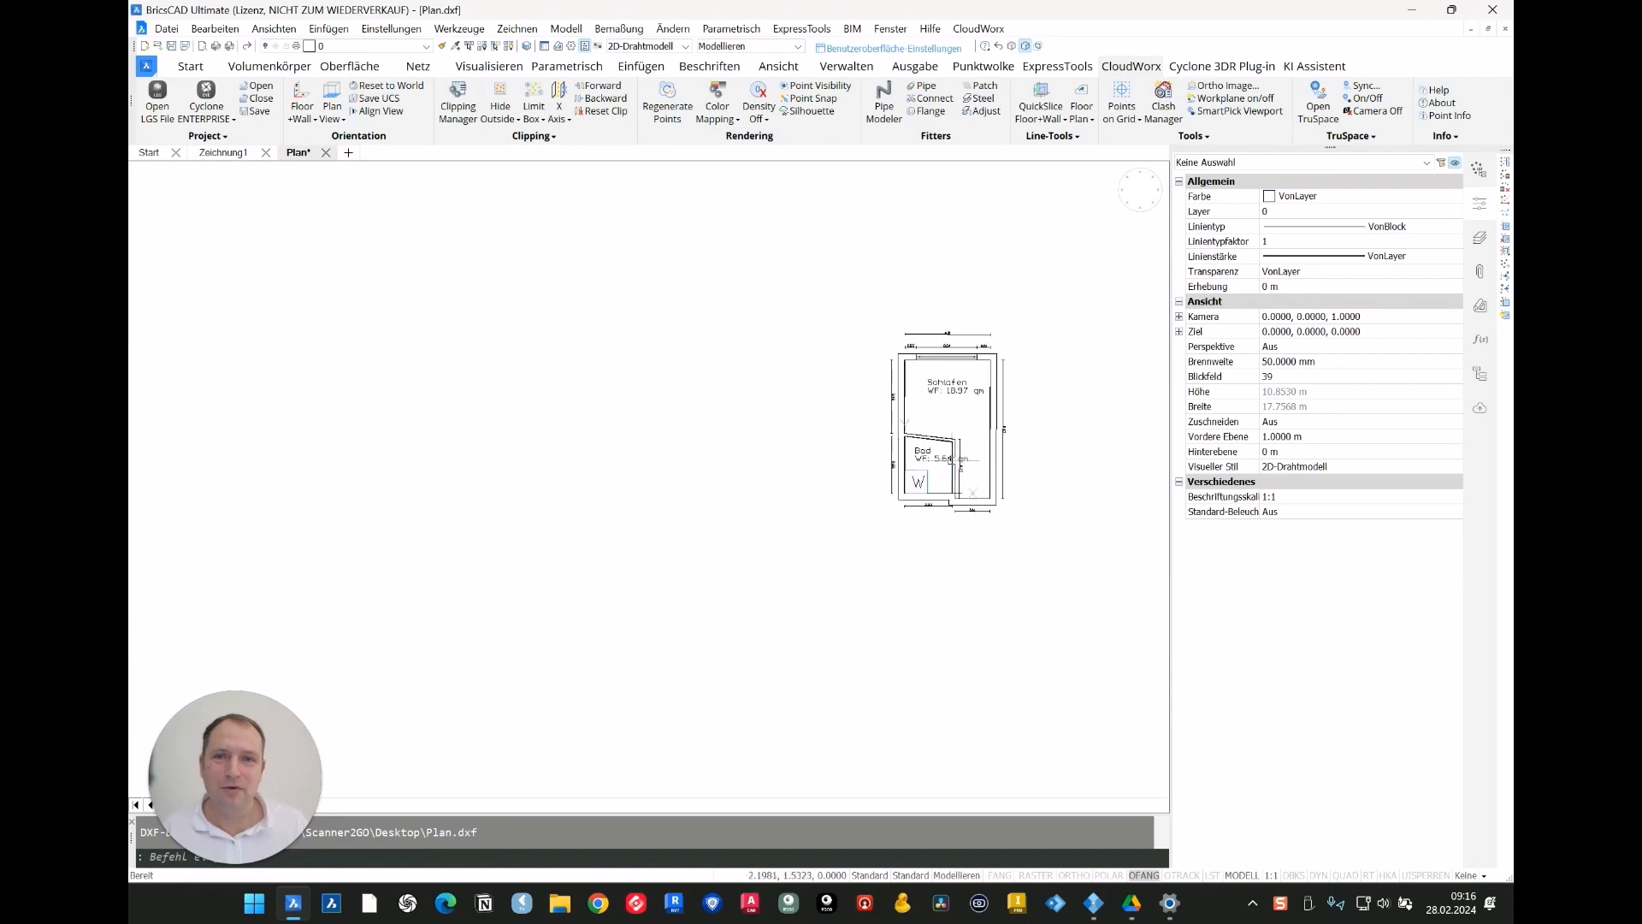
Inspect the imported floor plan up close and open the drawing's layer overview.
{"action": "scroll", "coordinate": [1009, 398], "scroll_direction": "up", "scroll_amount": 5}
{"action": "scroll", "coordinate": [1133, 446], "scroll_direction": "down", "scroll_amount": 3}
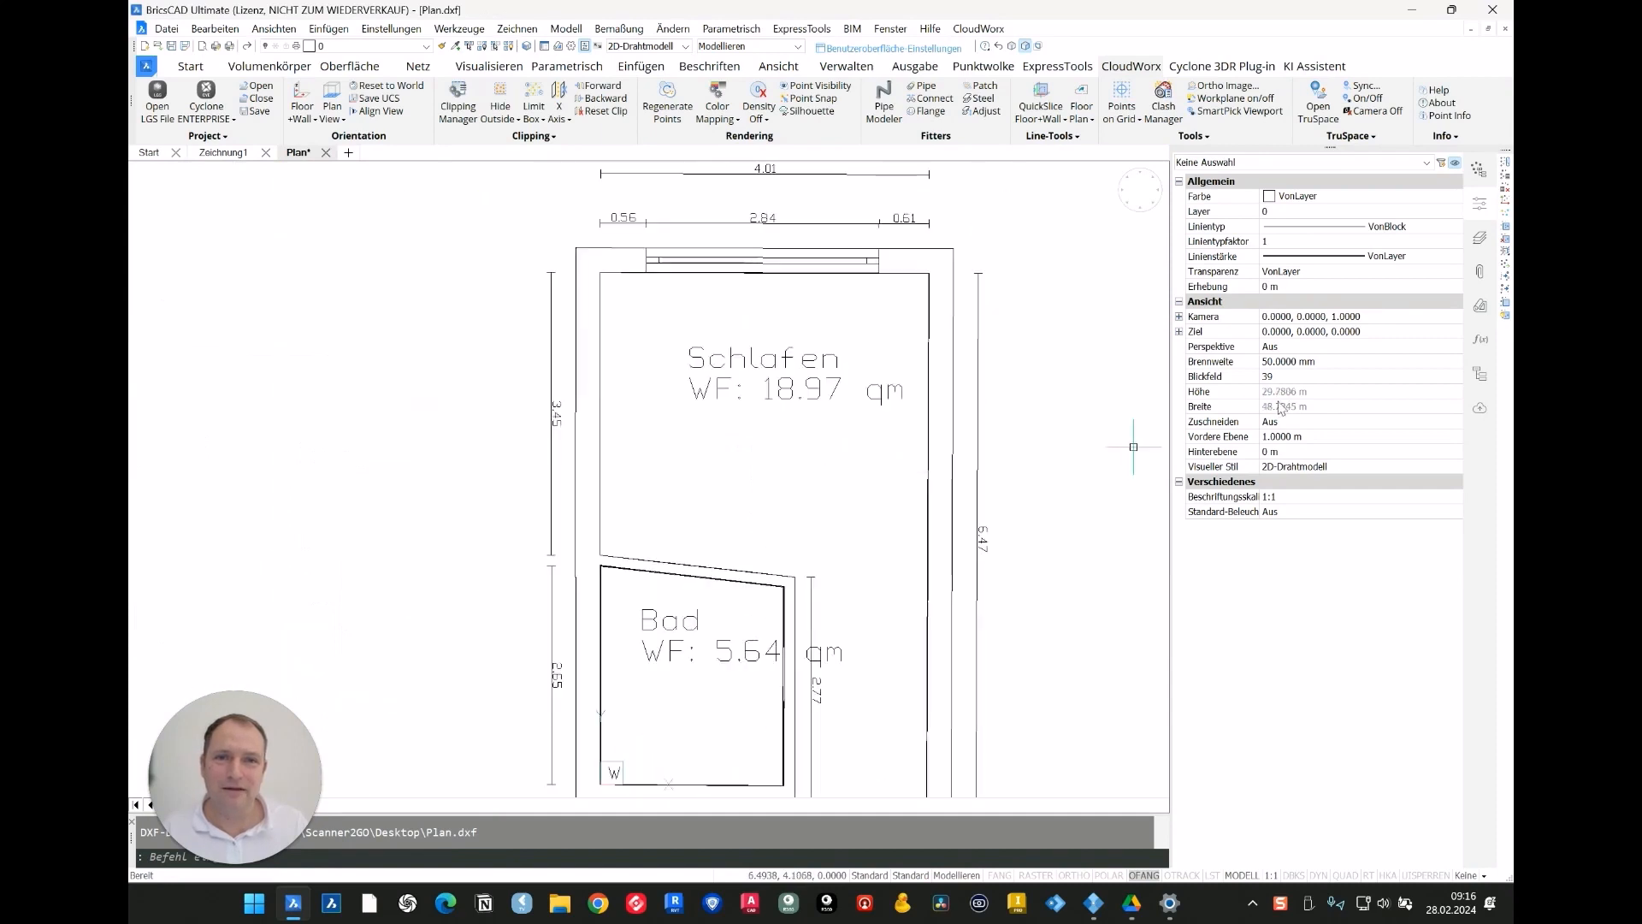
{"action": "left_click", "coordinate": [1480, 237]}
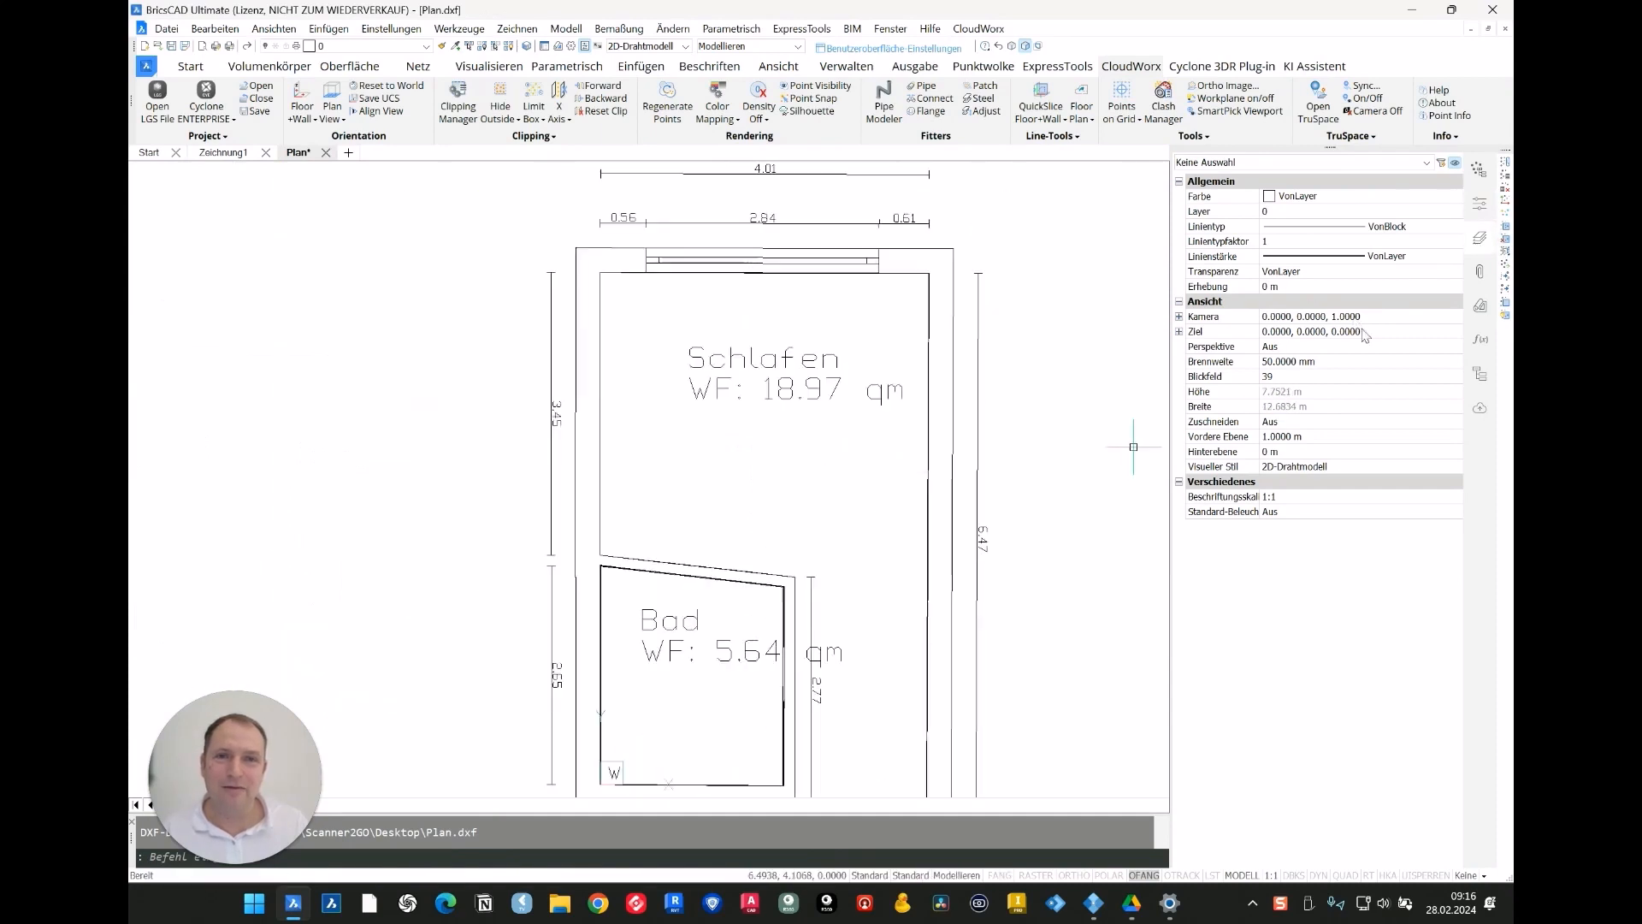